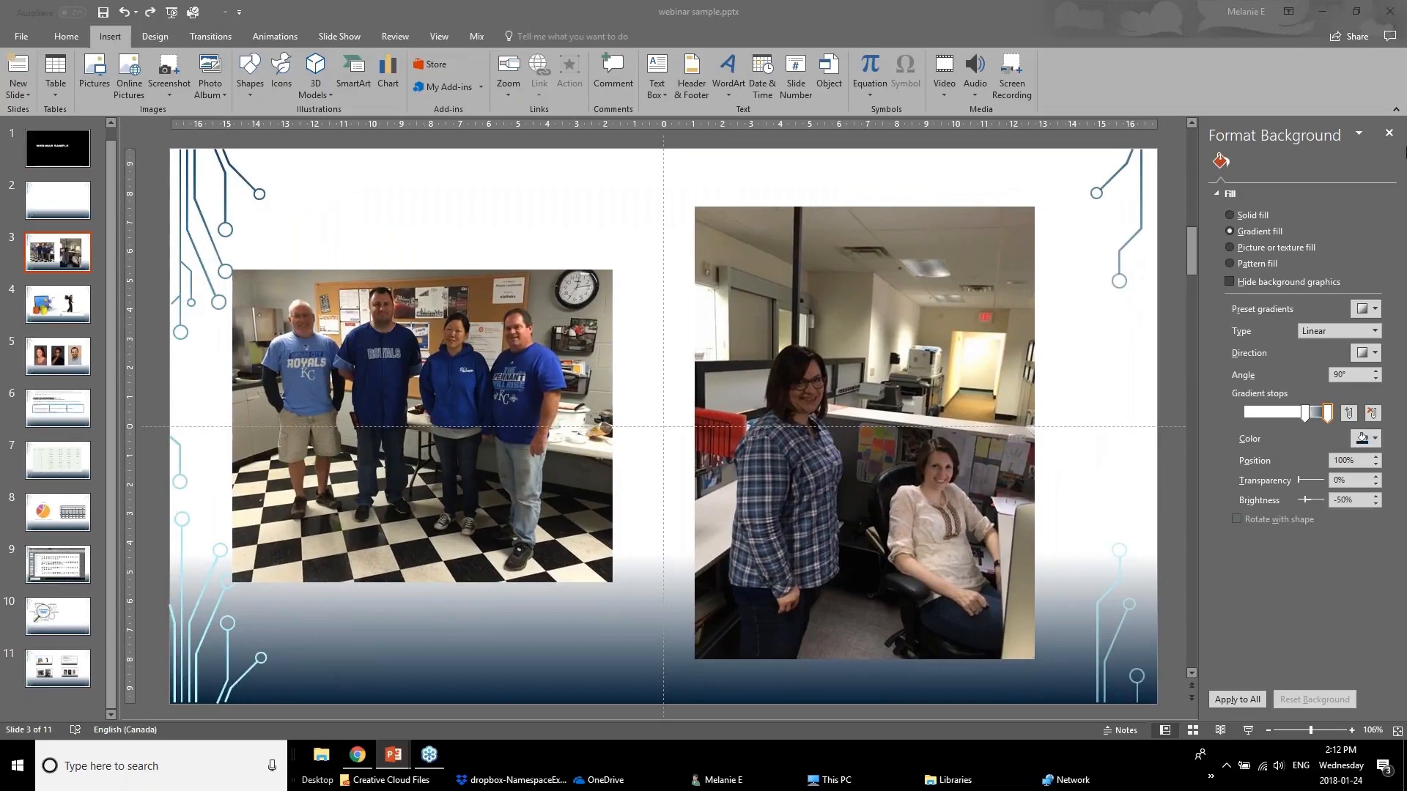
Close the background formatting options and correct the group photo on slide 3 to brightness +40%, contrast 0%.
click(1387, 133)
click(560, 388)
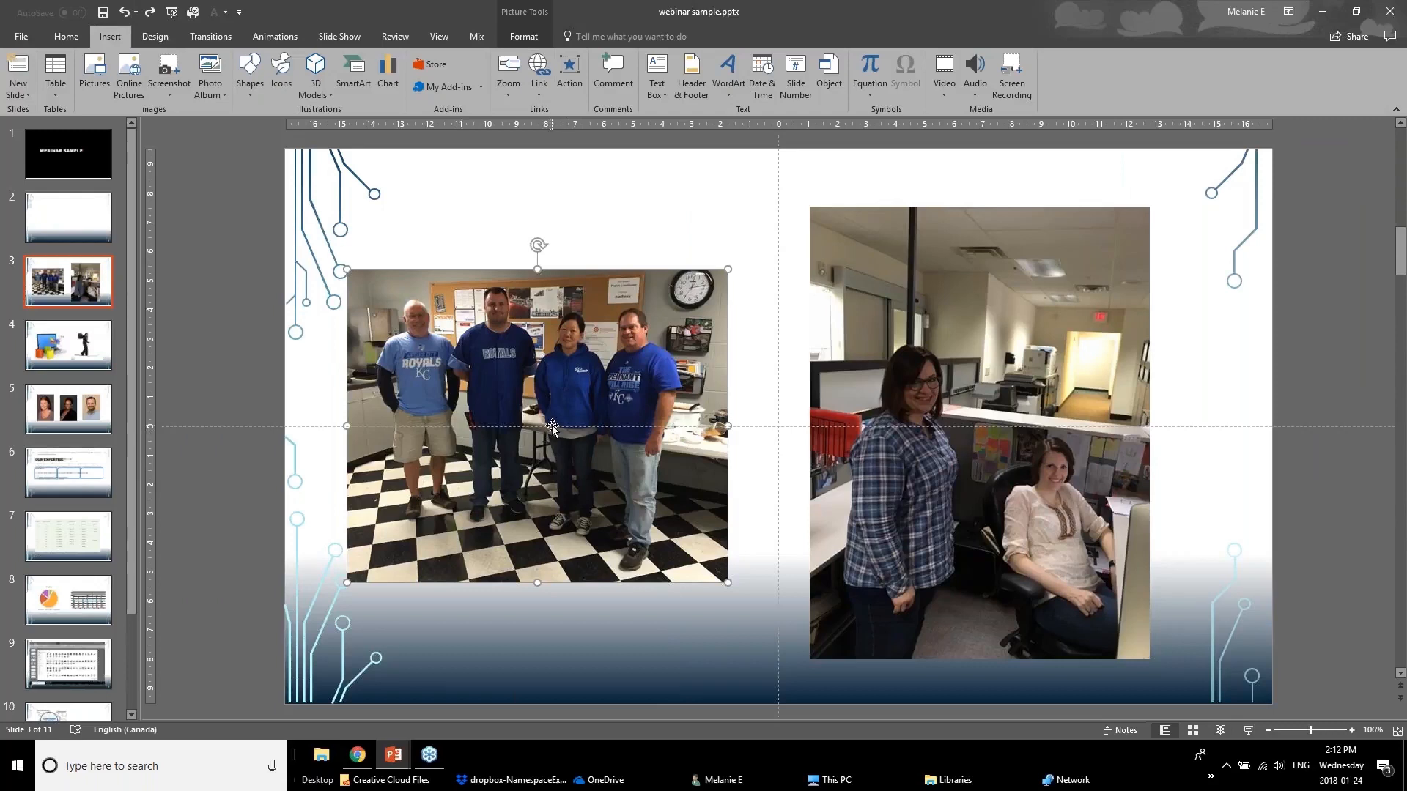
click(527, 13)
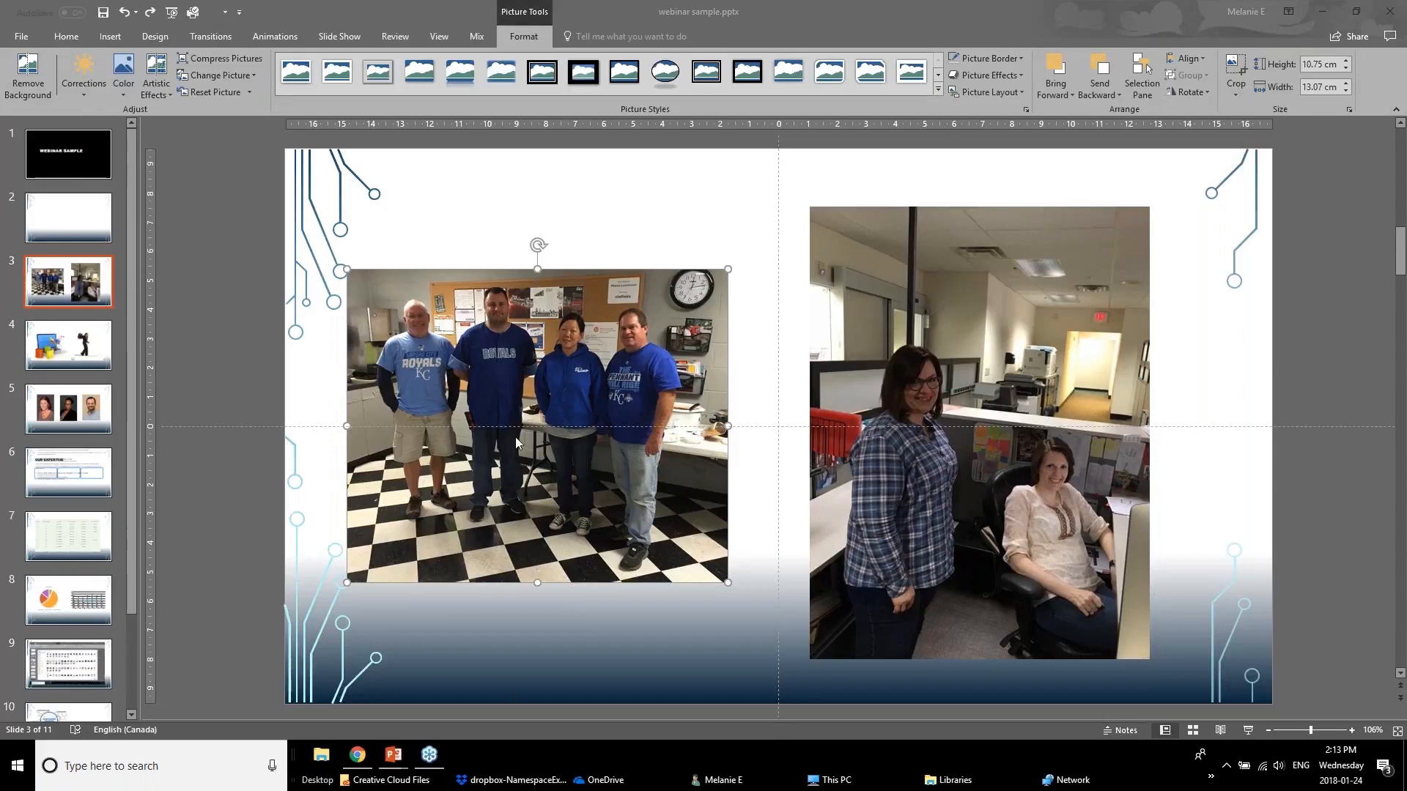
click(85, 87)
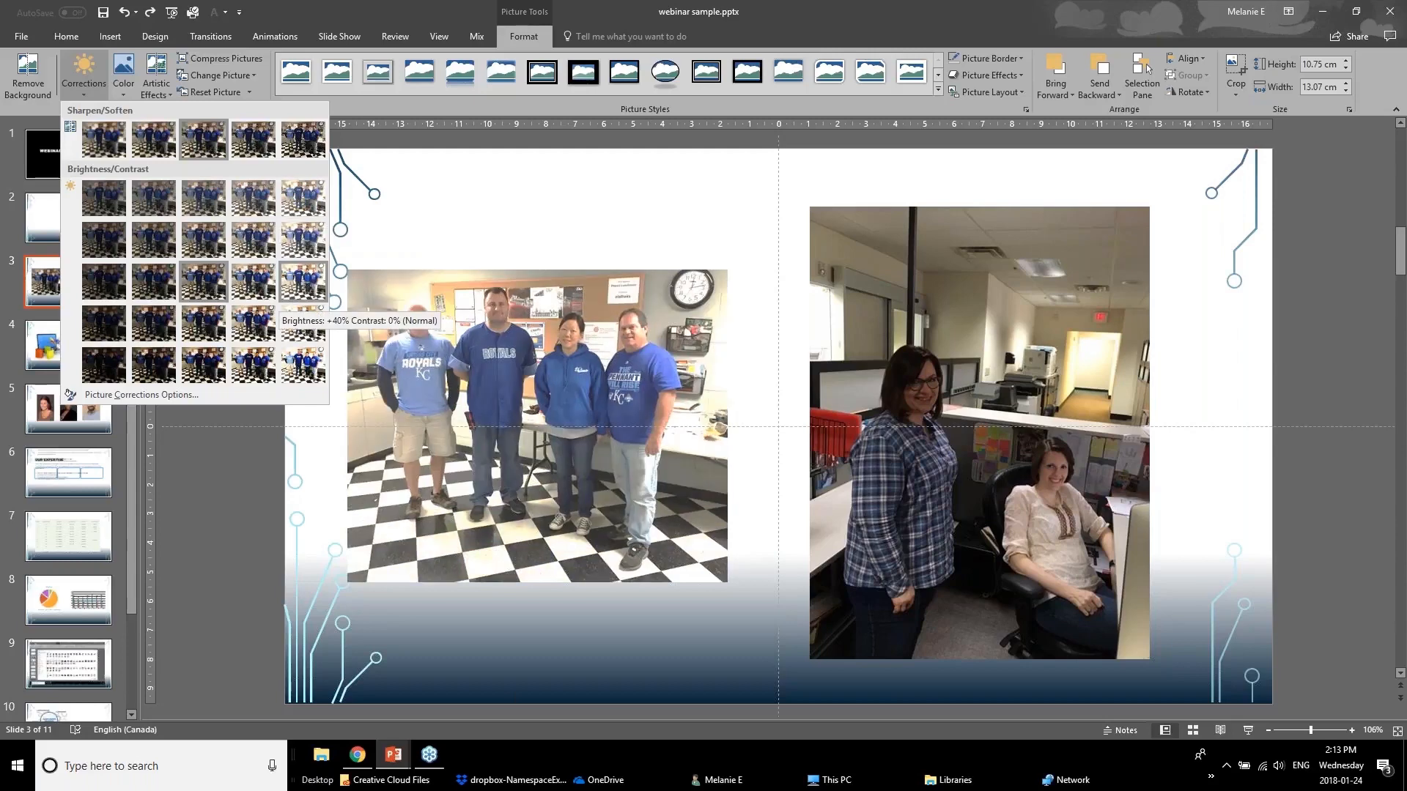
click(302, 281)
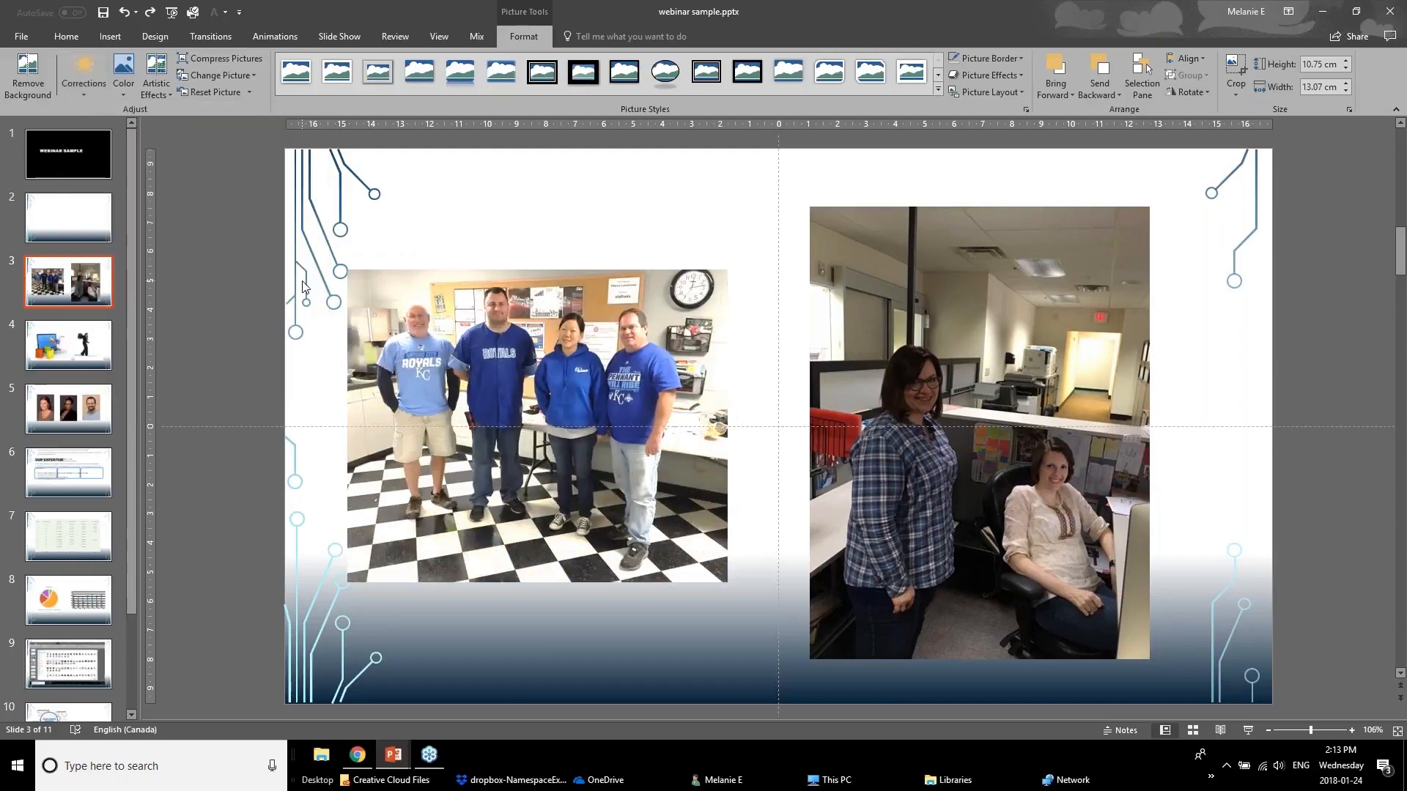
click(263, 488)
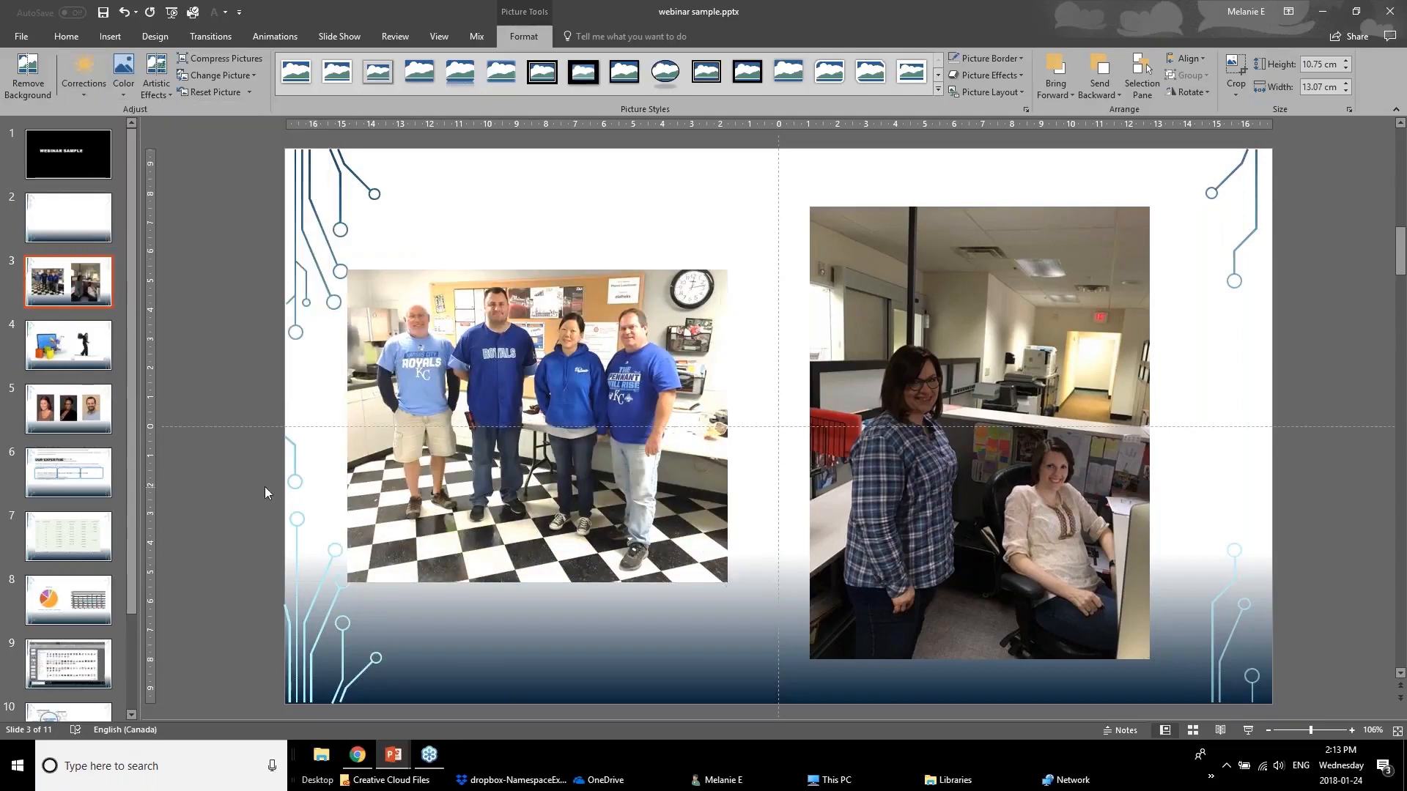
Apply a lower color saturation preset to the group photo to mute its colors.
click(542, 444)
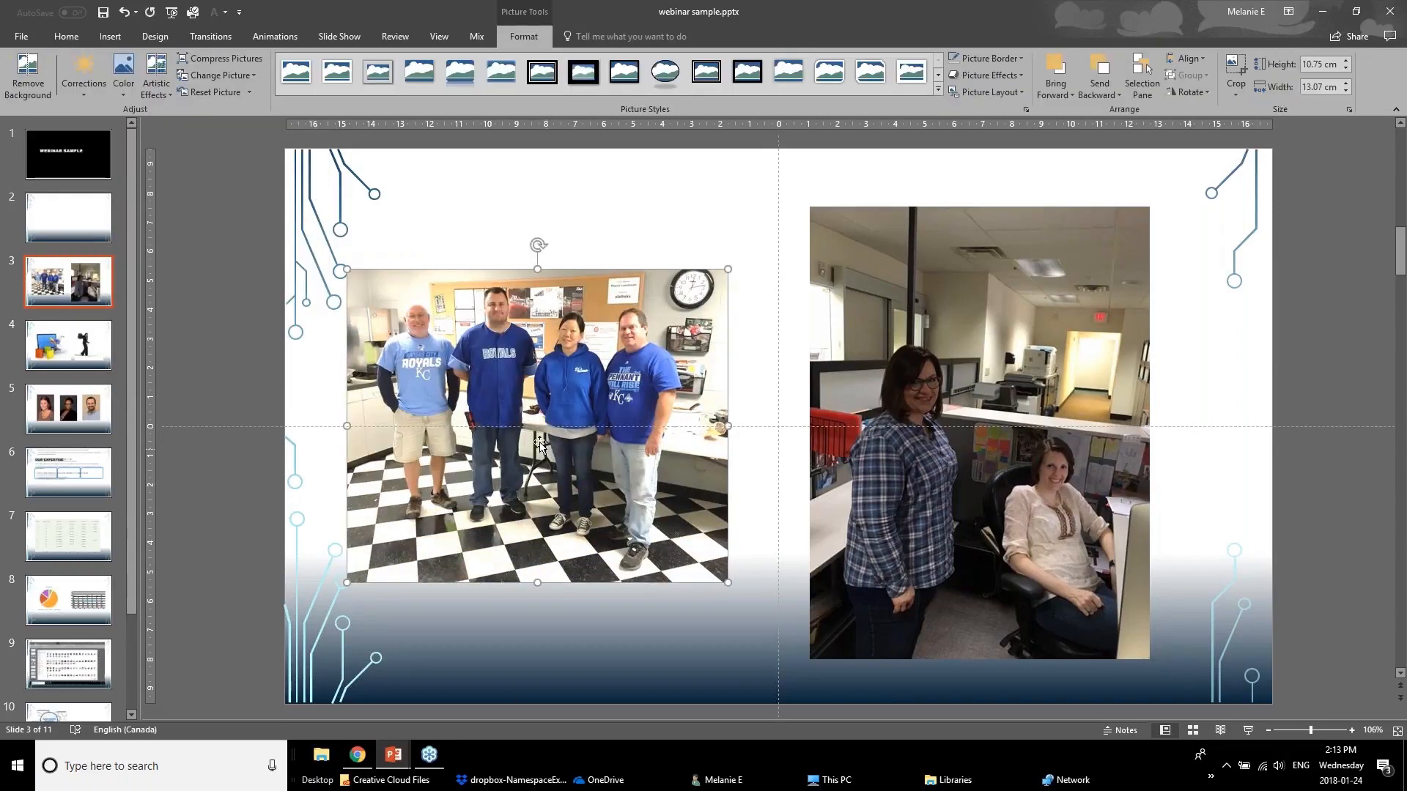
click(121, 74)
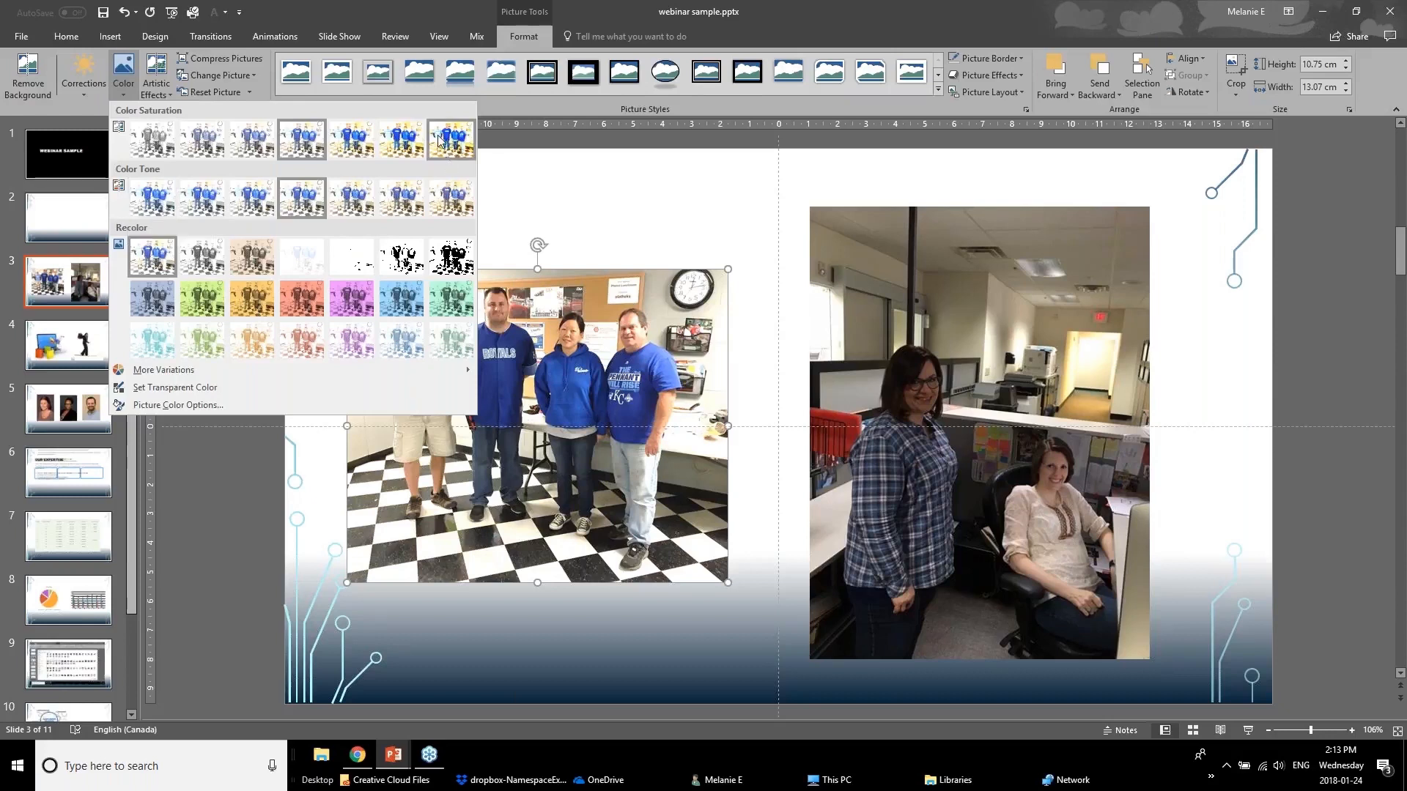
click(200, 149)
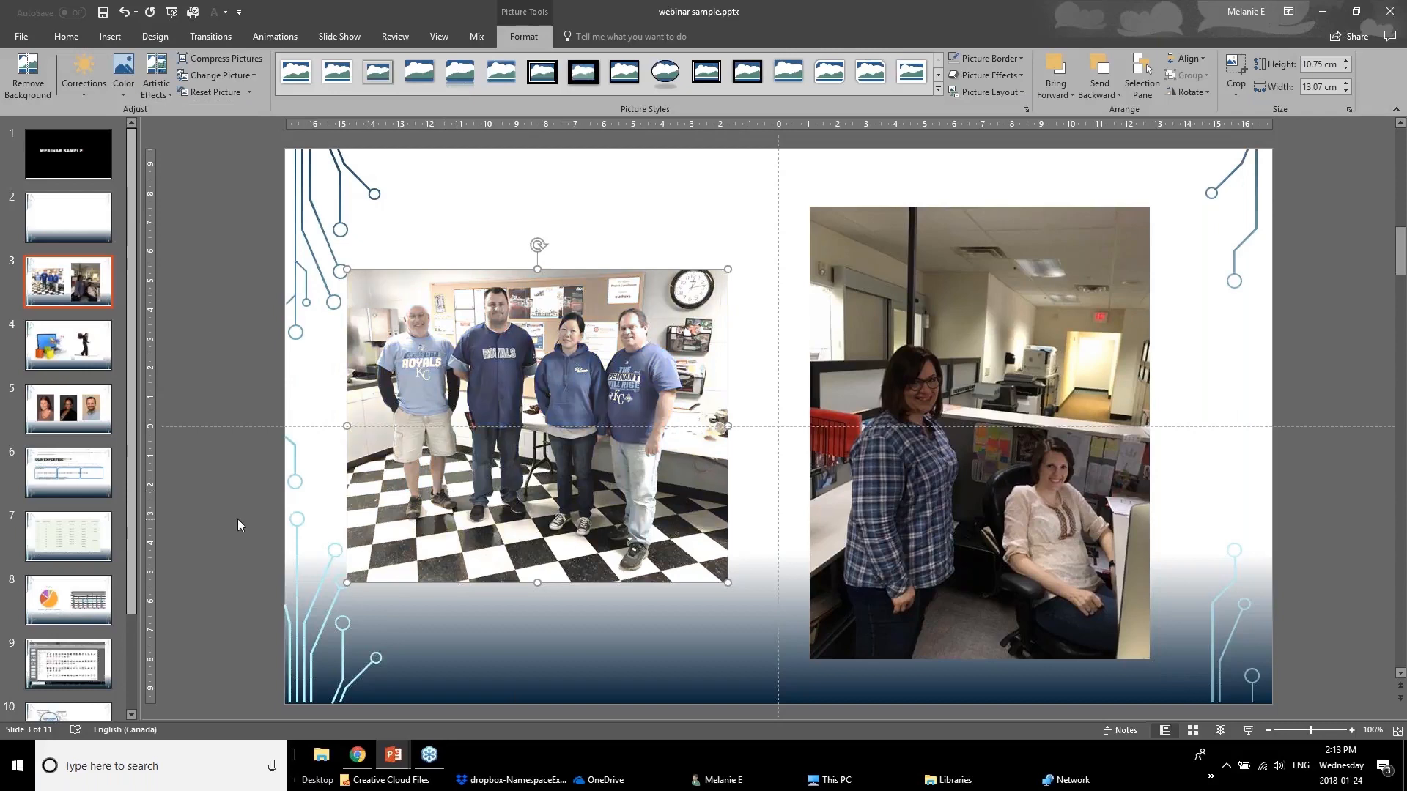
key(Escape)
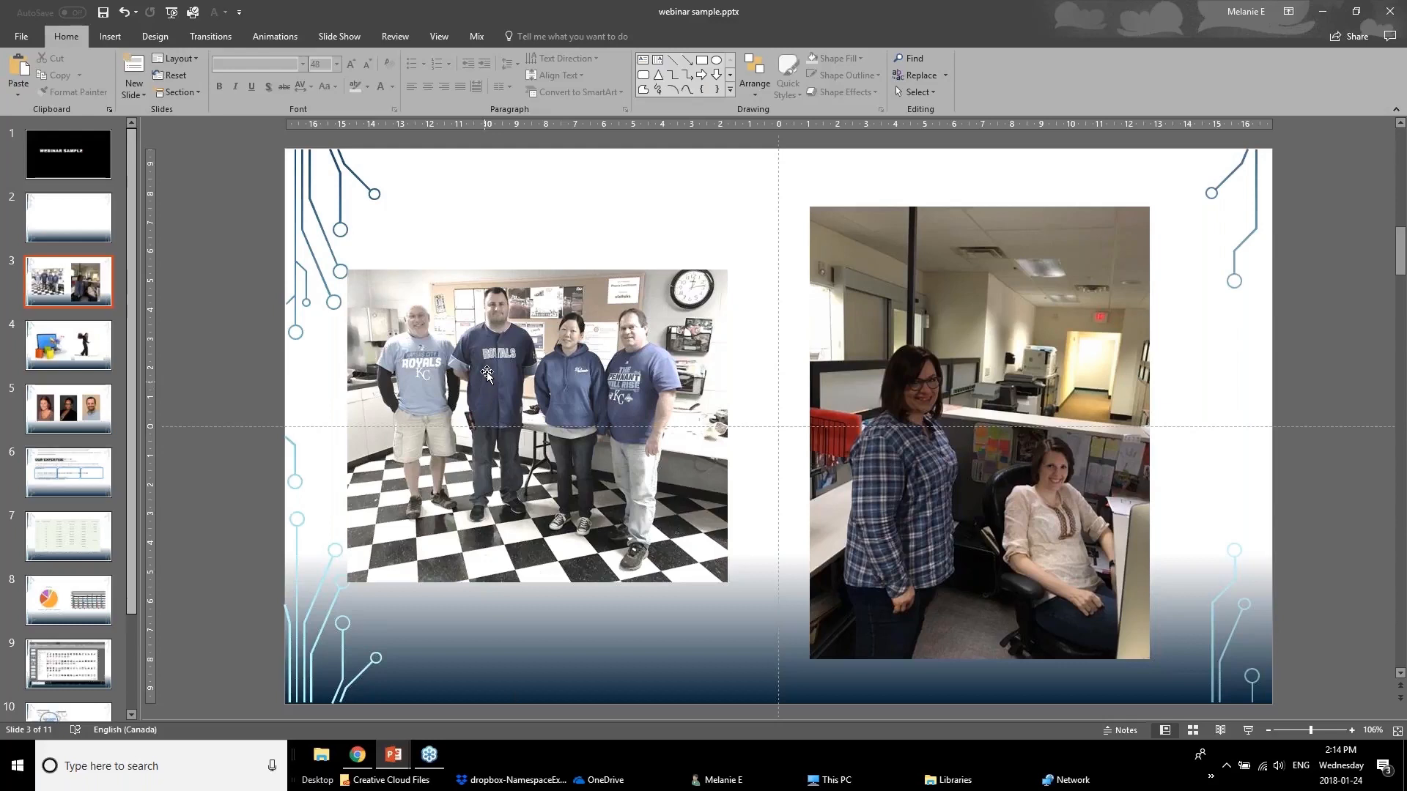
click(489, 414)
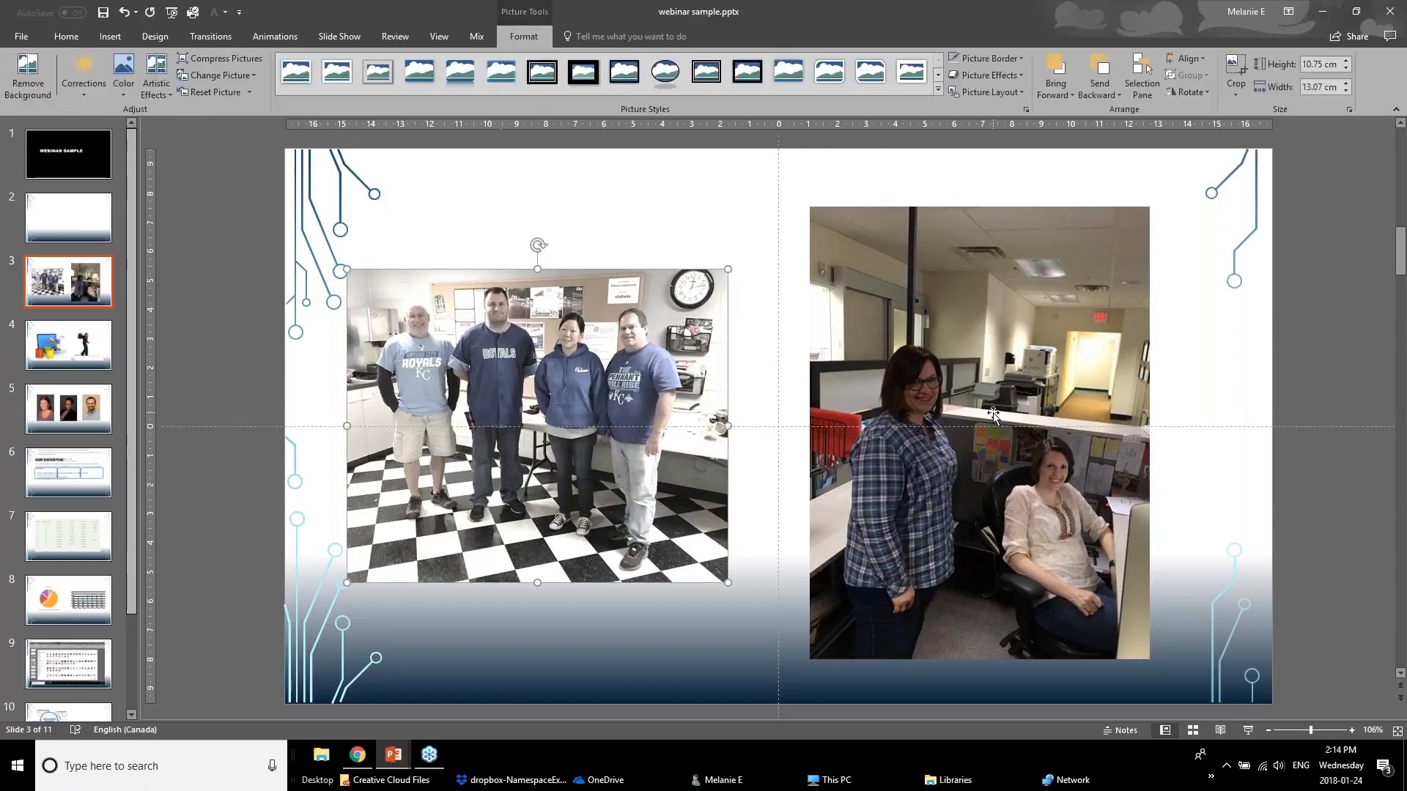
Brighten the photo of the two women in the office with a brightness/contrast correction preset.
click(989, 416)
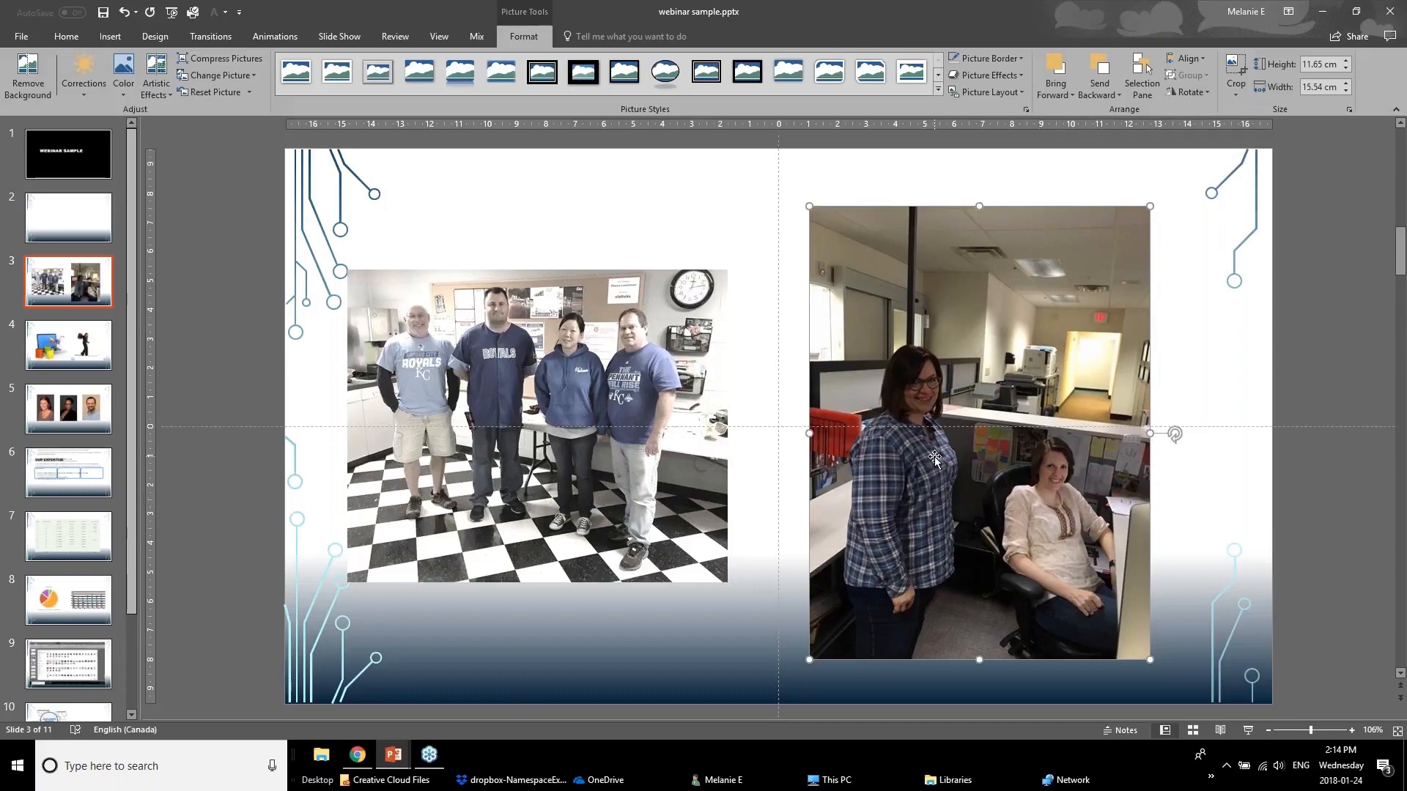
click(68, 90)
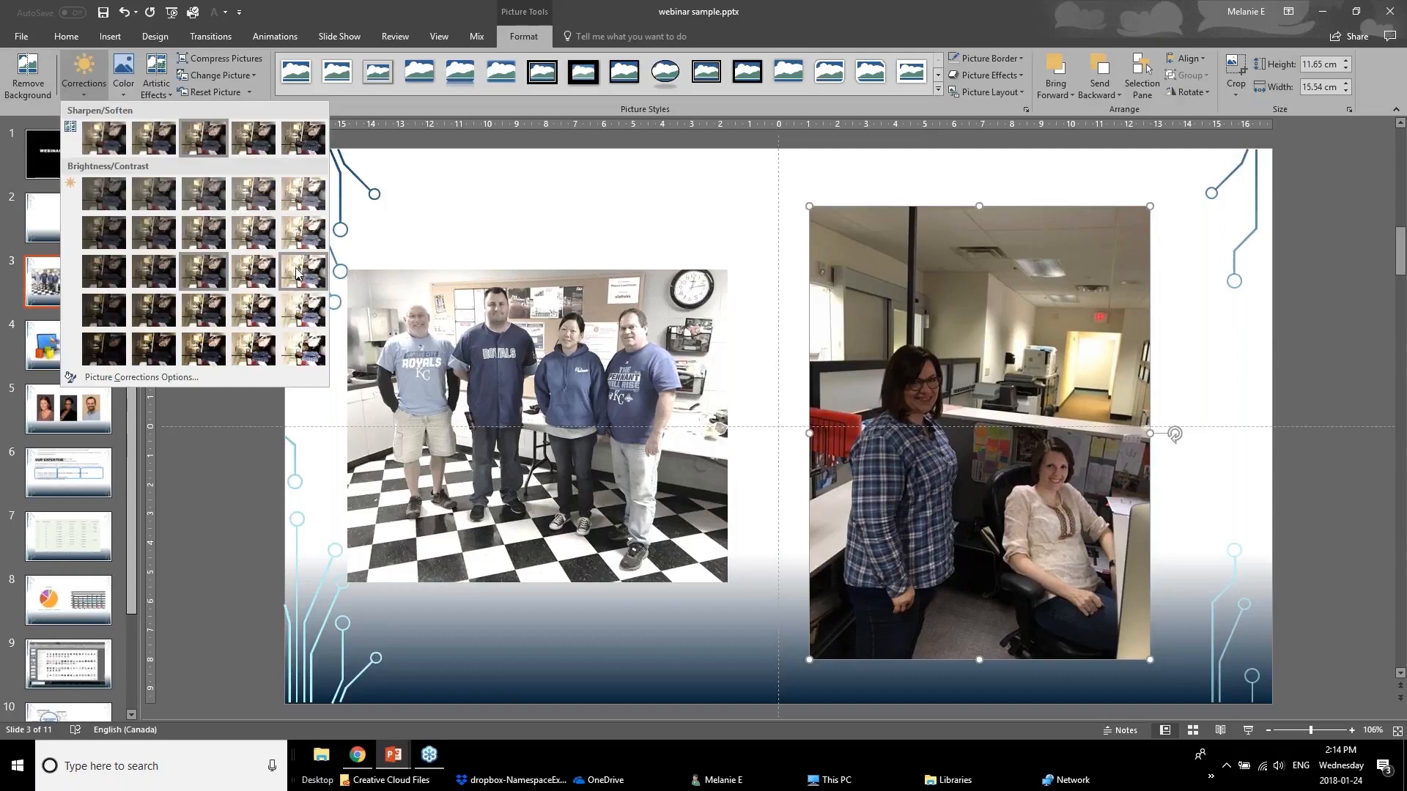
click(246, 271)
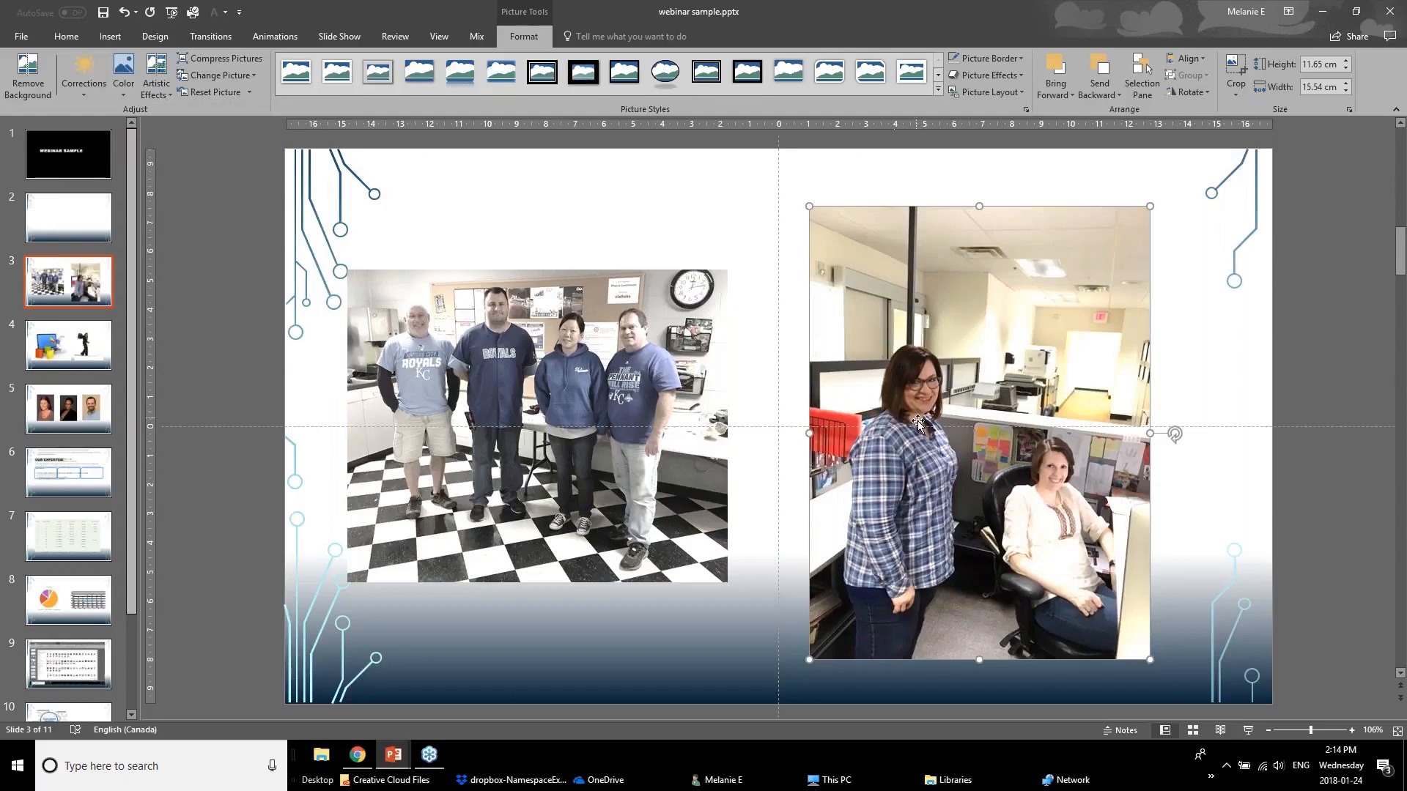
Crop the office photo's top, bottom and left edges so it frames the two women, about 9.95 by 7.9 cm.
click(1236, 66)
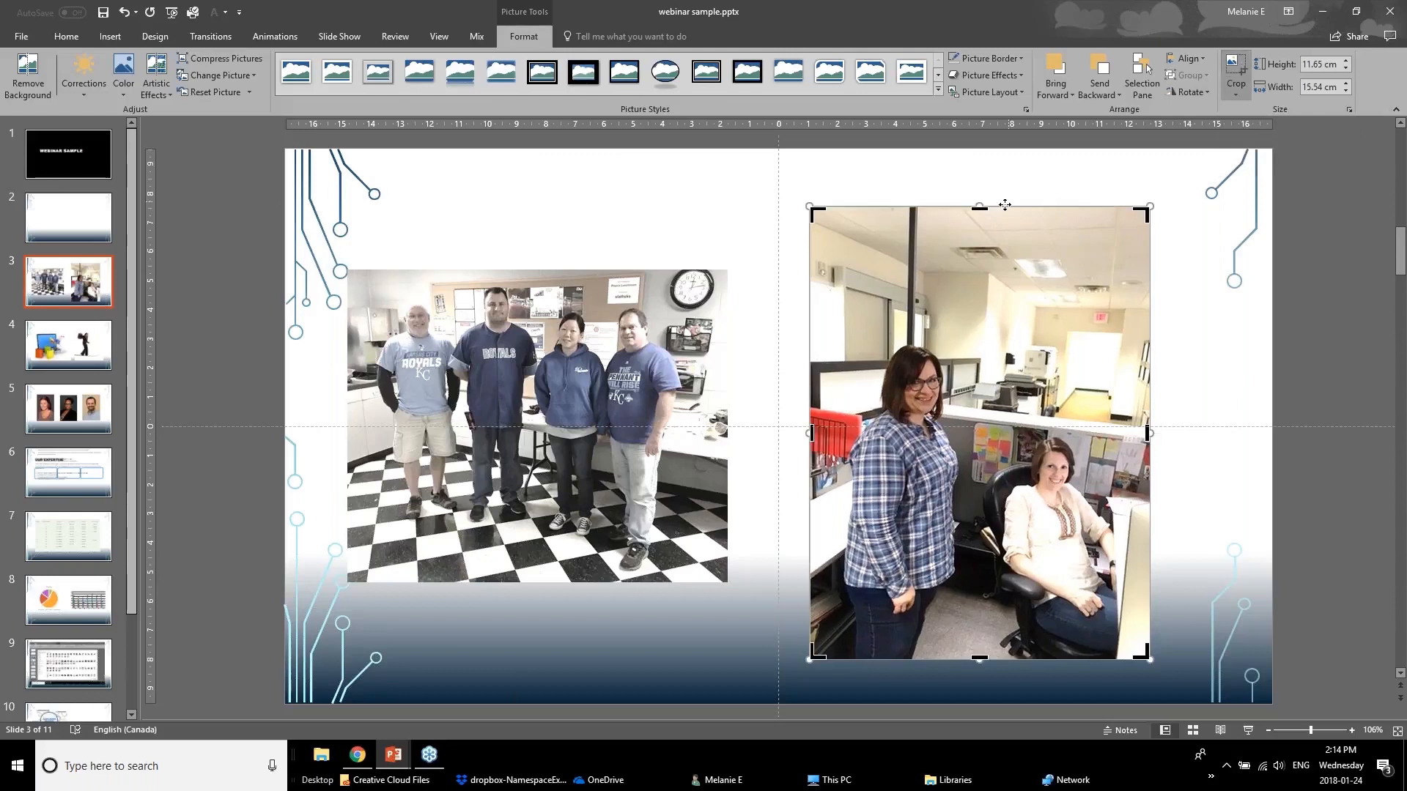
drag(979, 208, 979, 339)
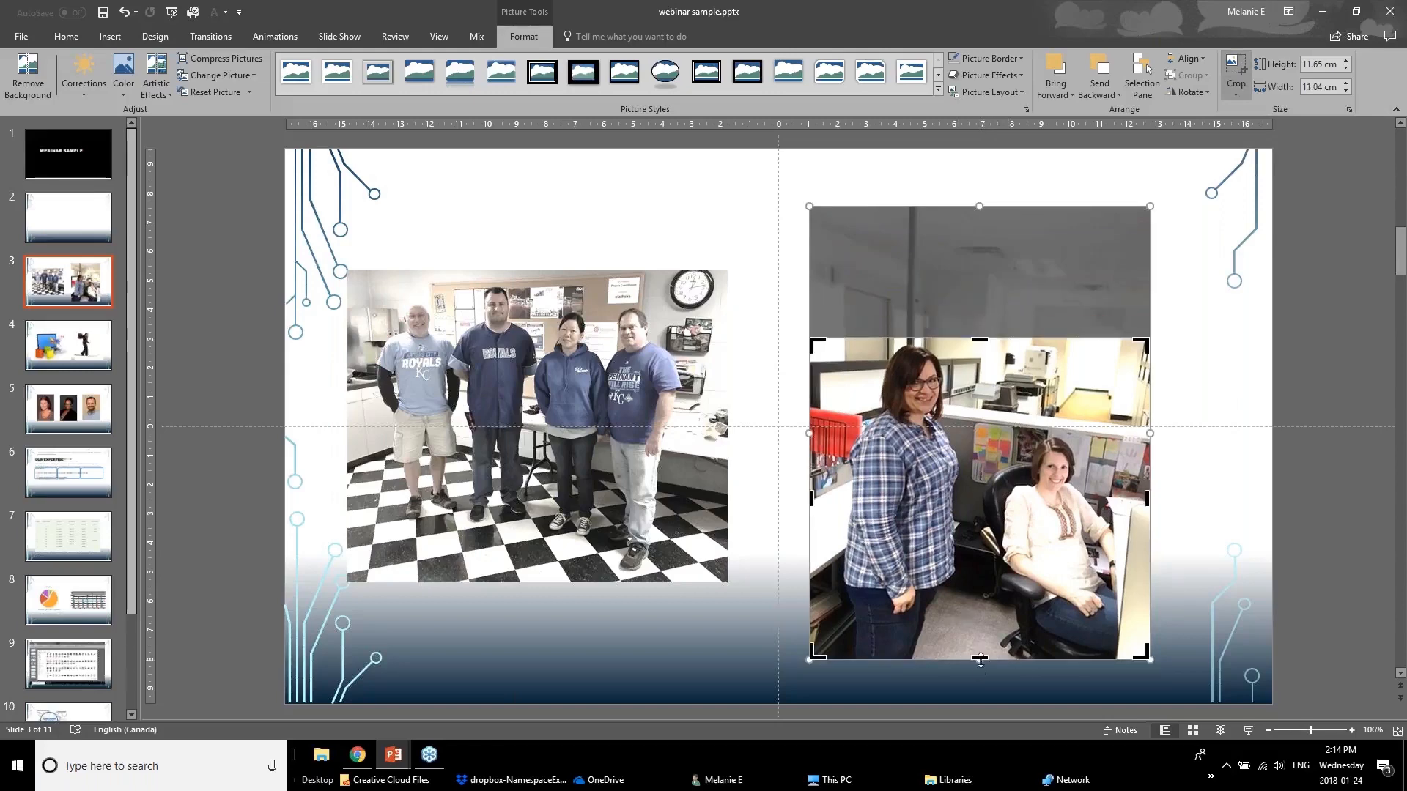
drag(980, 659, 982, 570)
drag(808, 439, 861, 440)
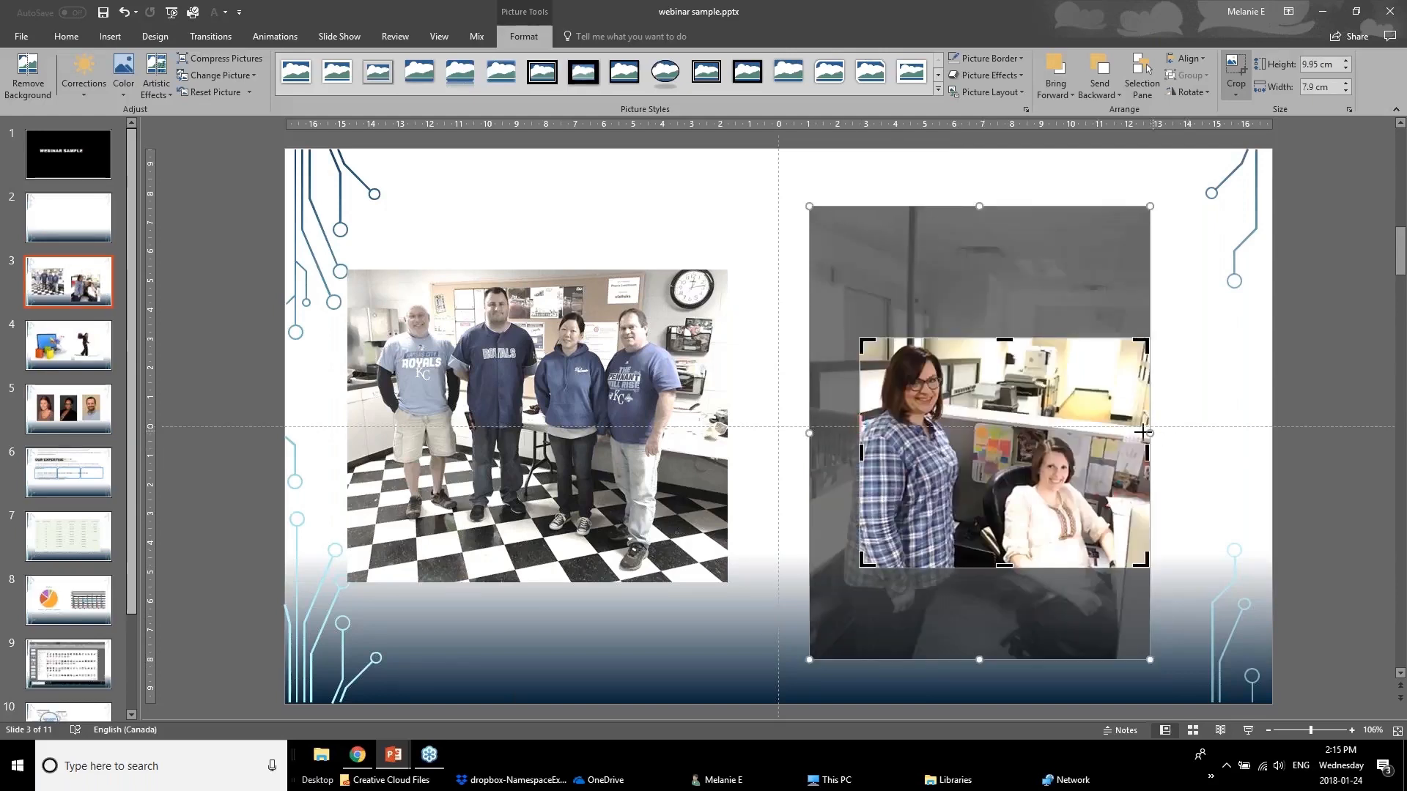
mouse_move(1150, 433)
mouse_down()
mouse_move(1139, 448)
mouse_move(1156, 450)
mouse_up()
click(1201, 526)
Enlarge the cropped office photo to about 11.37 by 9.03 cm and reposition it on the right half of the slide.
drag(1085, 507, 1036, 402)
drag(1103, 466, 1149, 496)
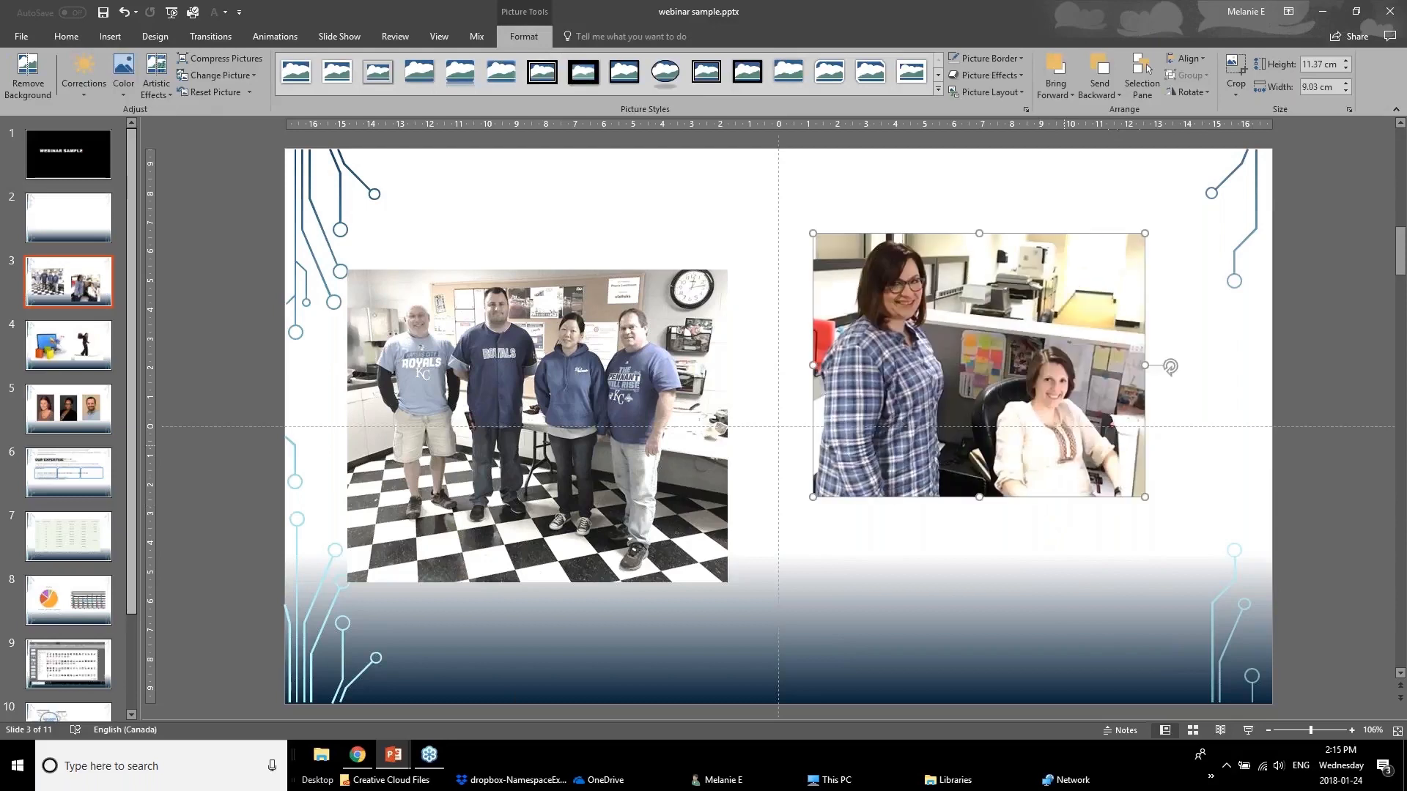
drag(1056, 436, 1082, 489)
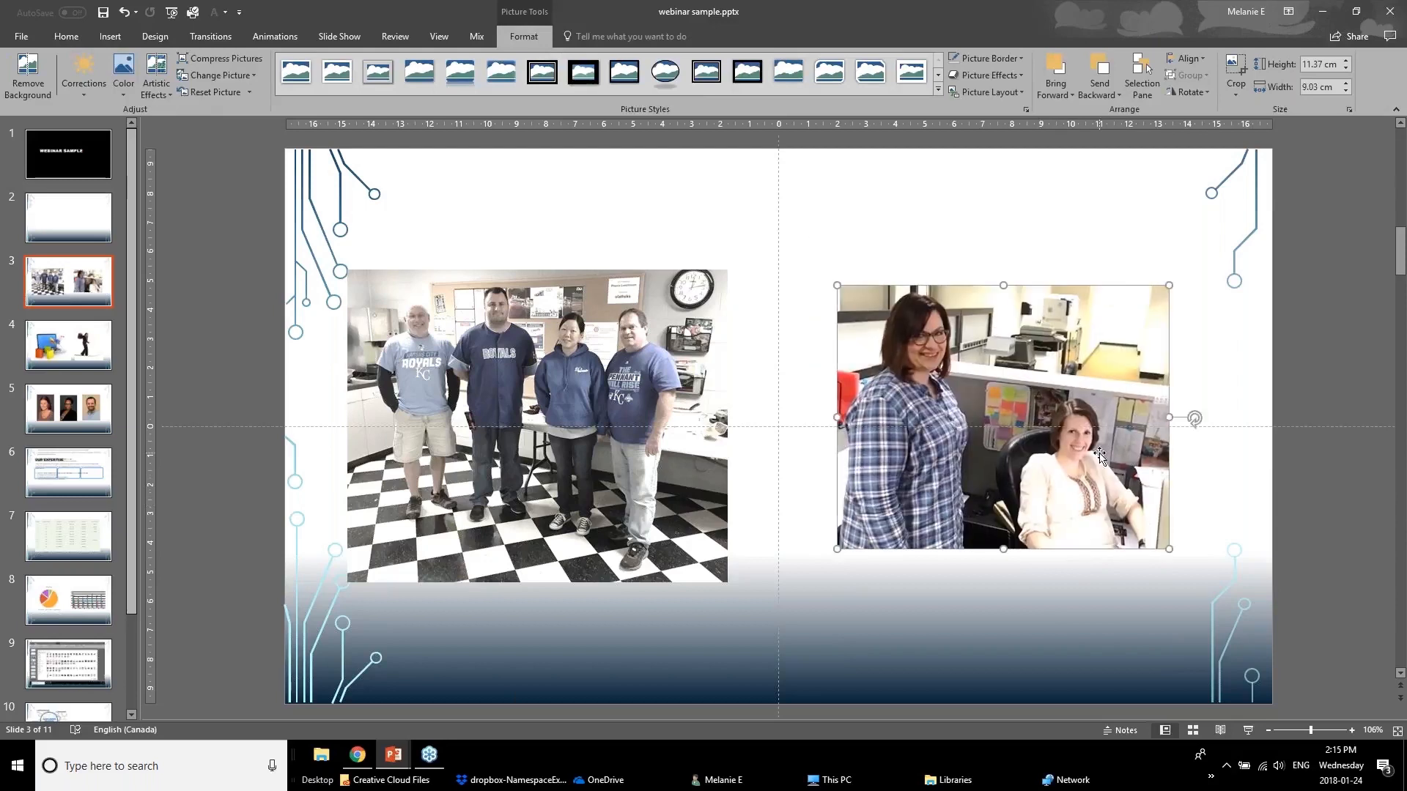
Crop the lower half off the group photo, leaving it about 5.38 cm high, and move it down beside the office photo.
click(531, 362)
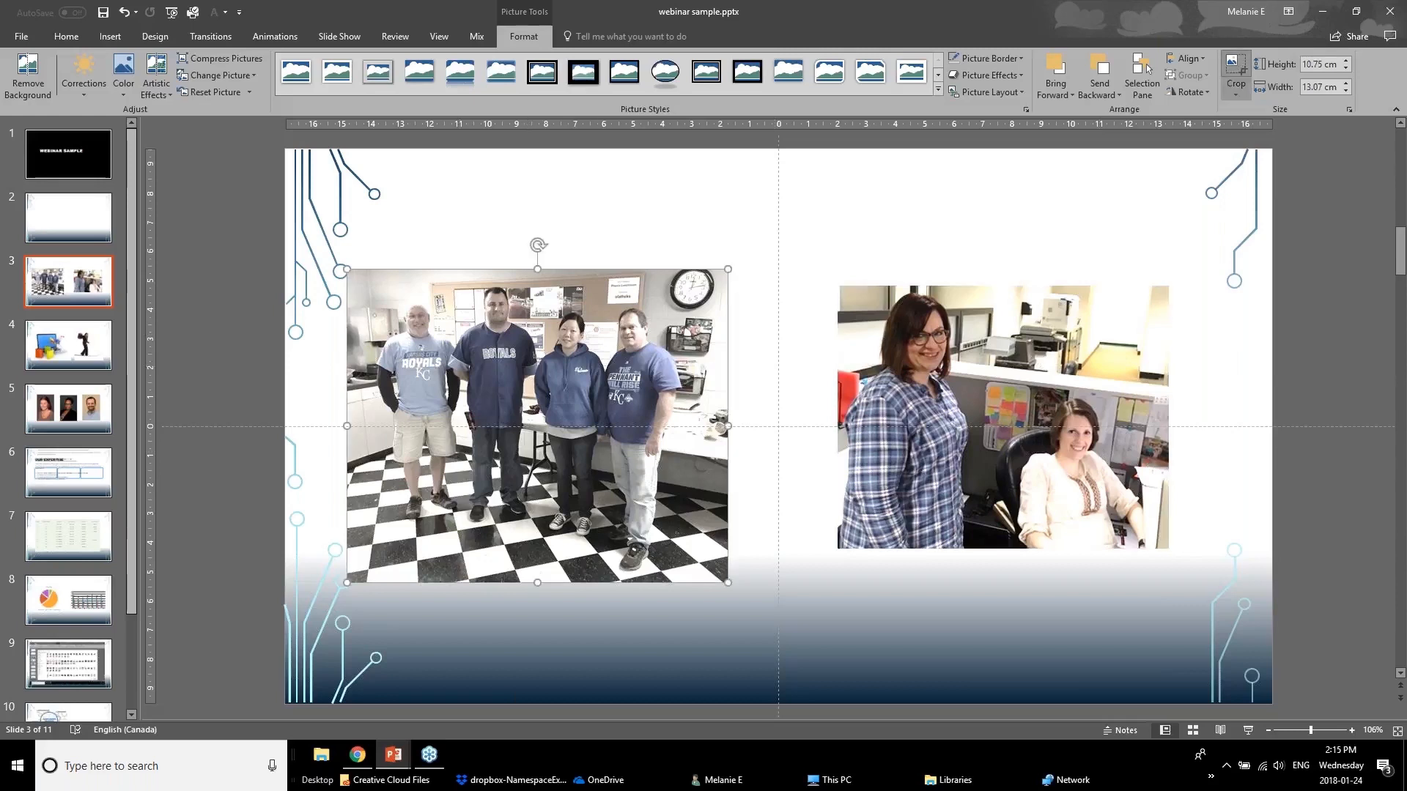
click(1239, 80)
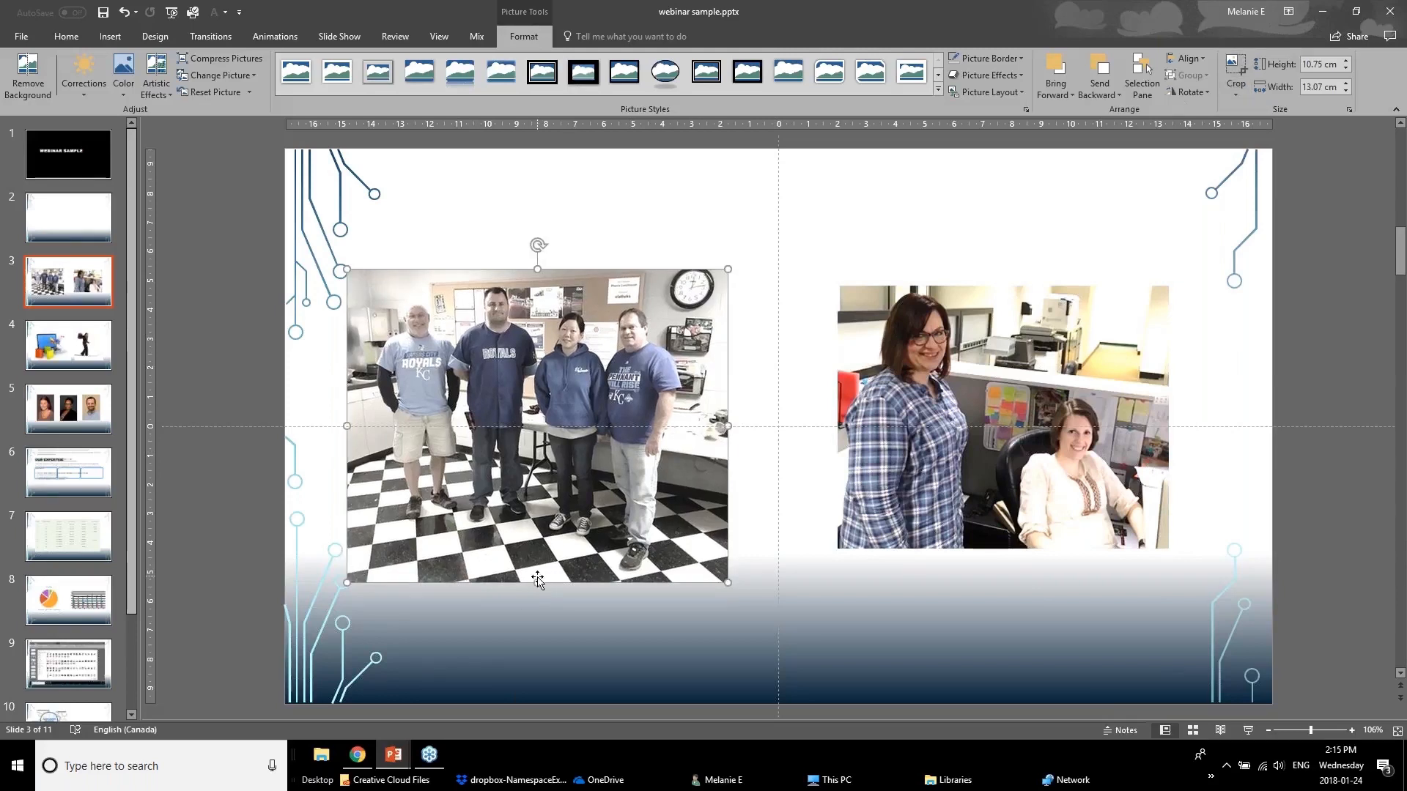
click(1233, 70)
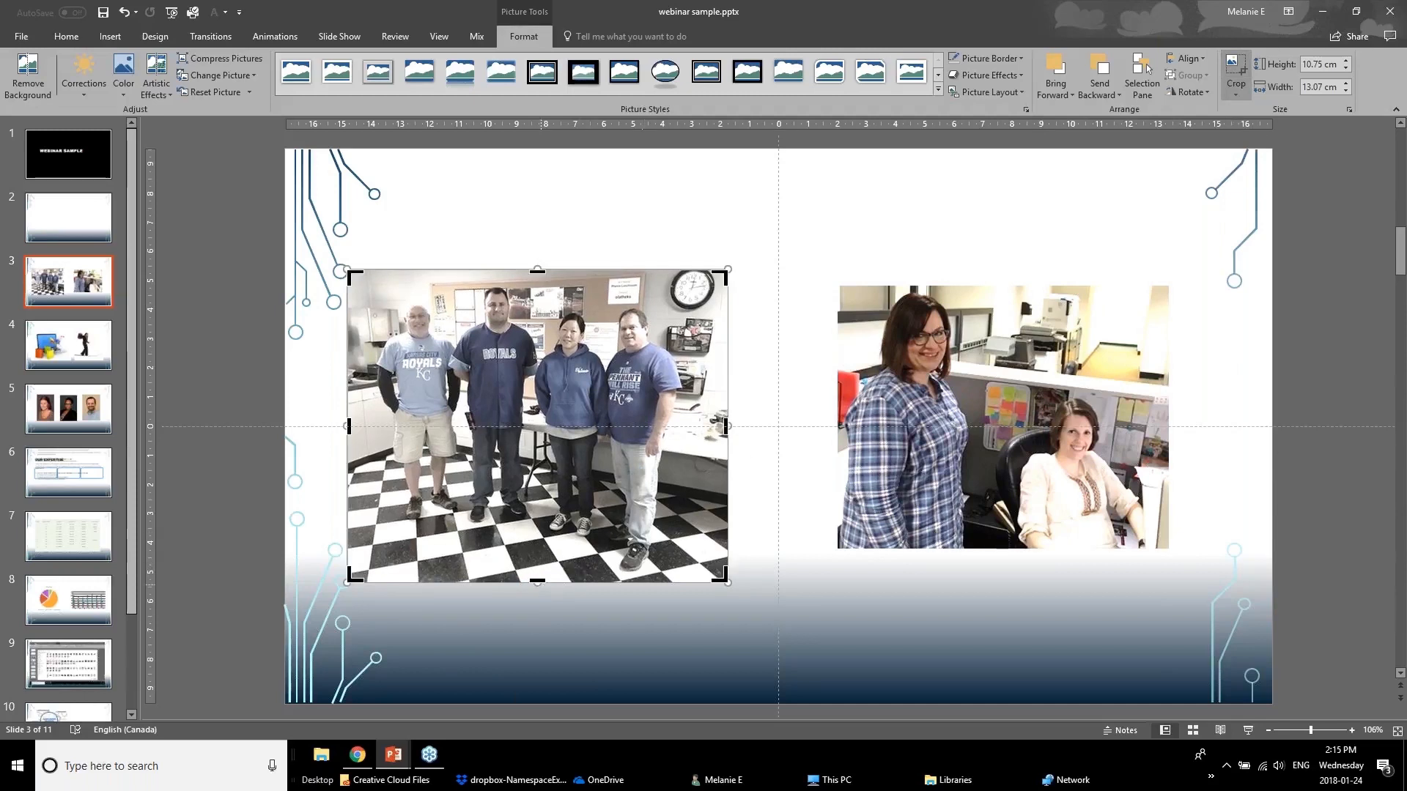
drag(537, 579, 549, 426)
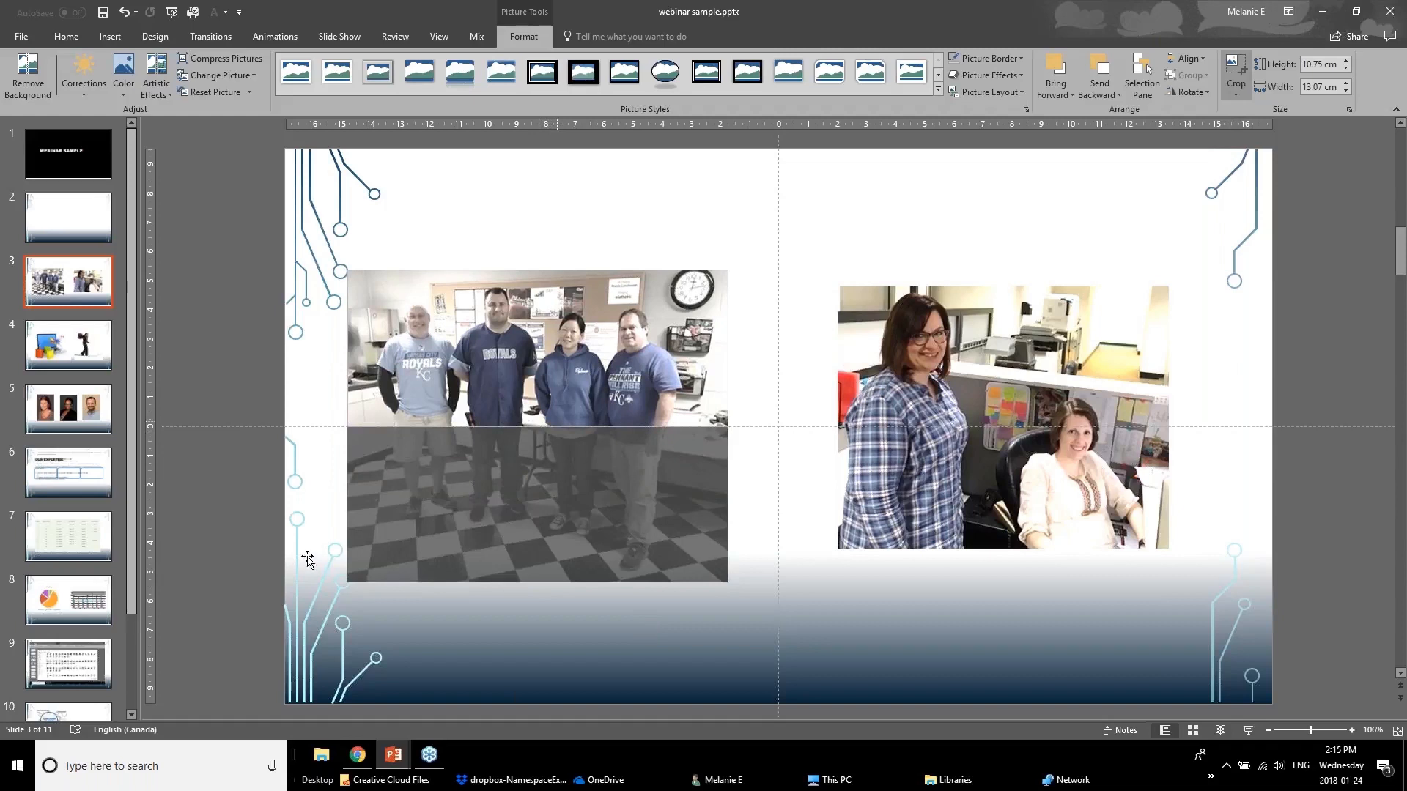
click(213, 554)
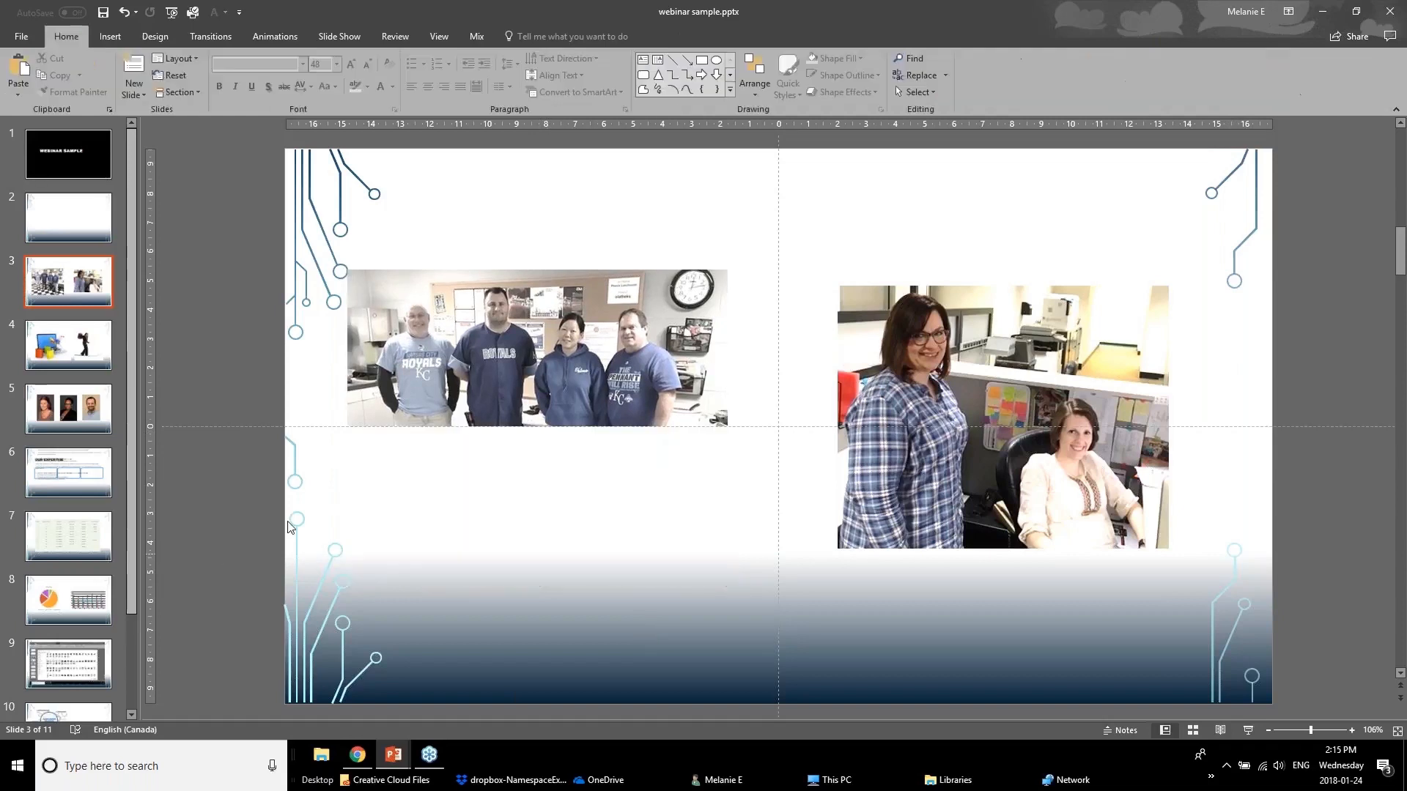
drag(529, 371, 535, 418)
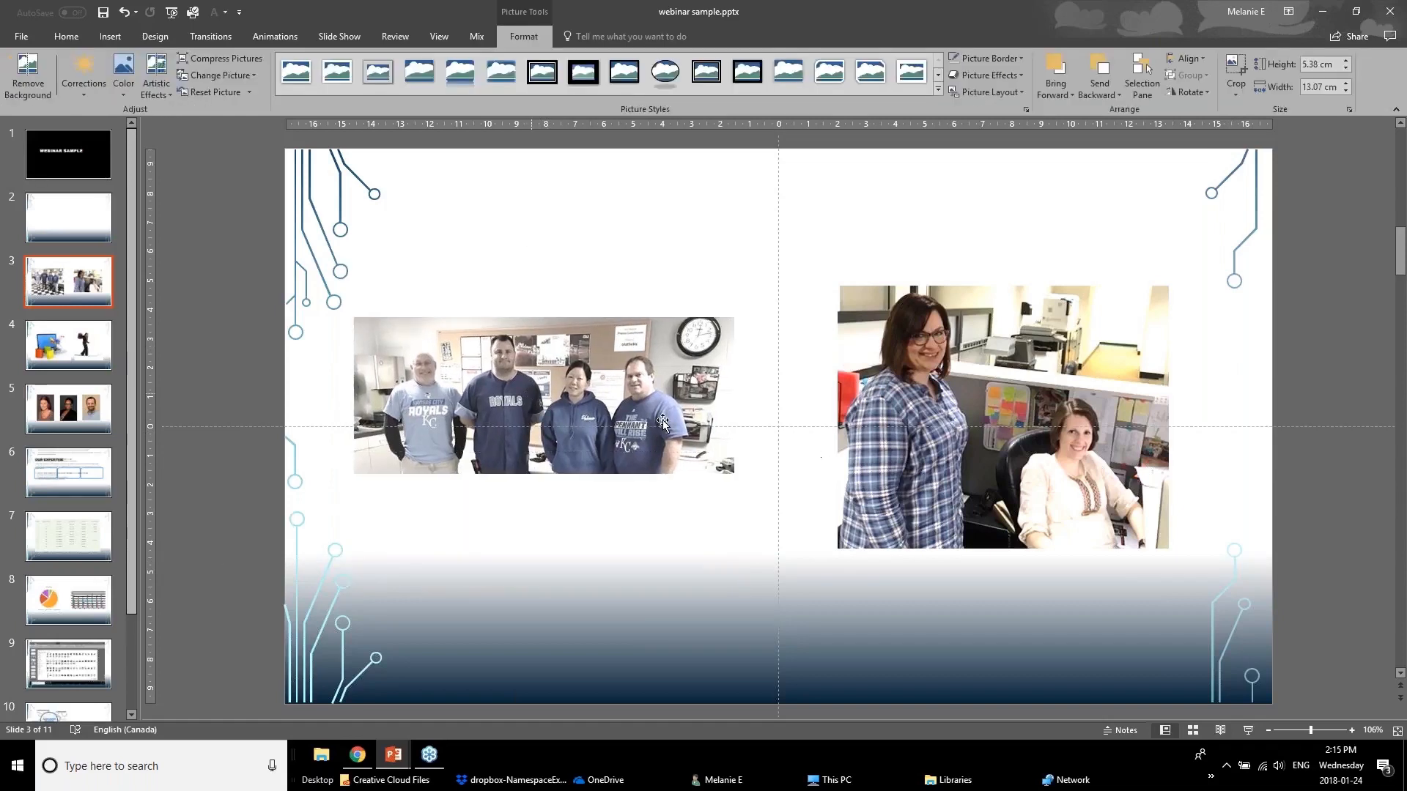
Apply a lower color saturation preset to the office photo so its muted colors match the group photo.
click(1003, 390)
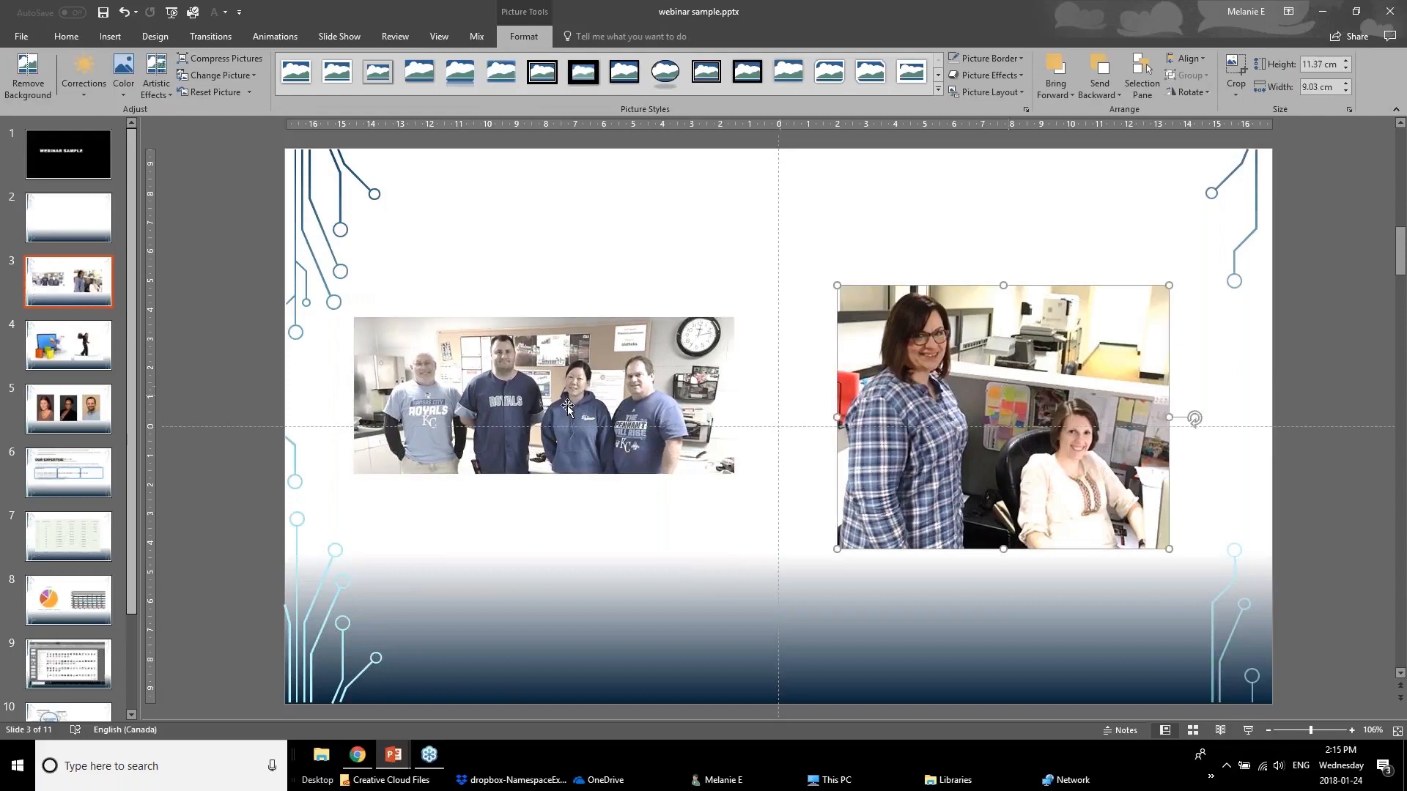
click(123, 74)
click(187, 142)
click(695, 518)
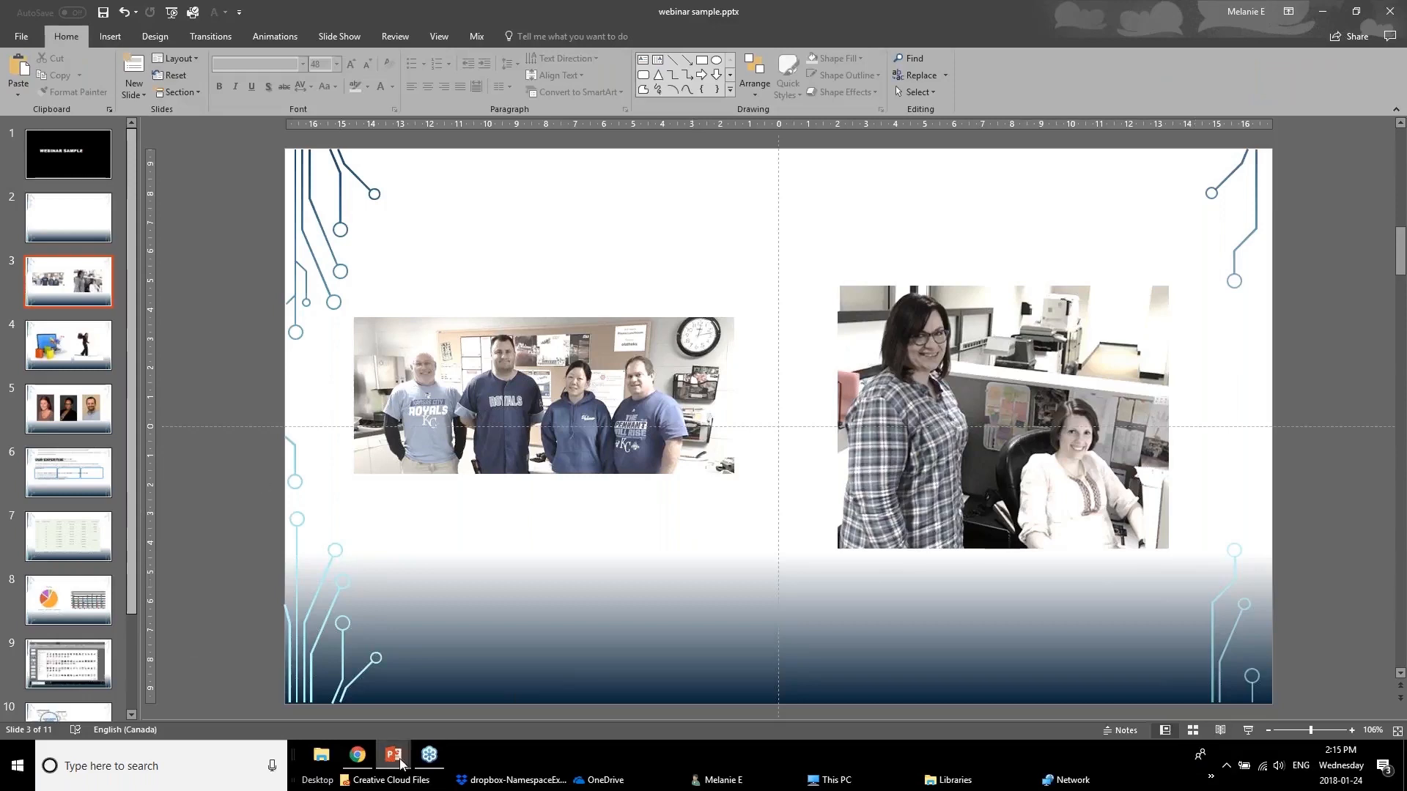
Switch to the Powerpoint Webinar January 2018 v1 presentation and view the Removing Background slide.
mouse_move(402, 764)
click(368, 718)
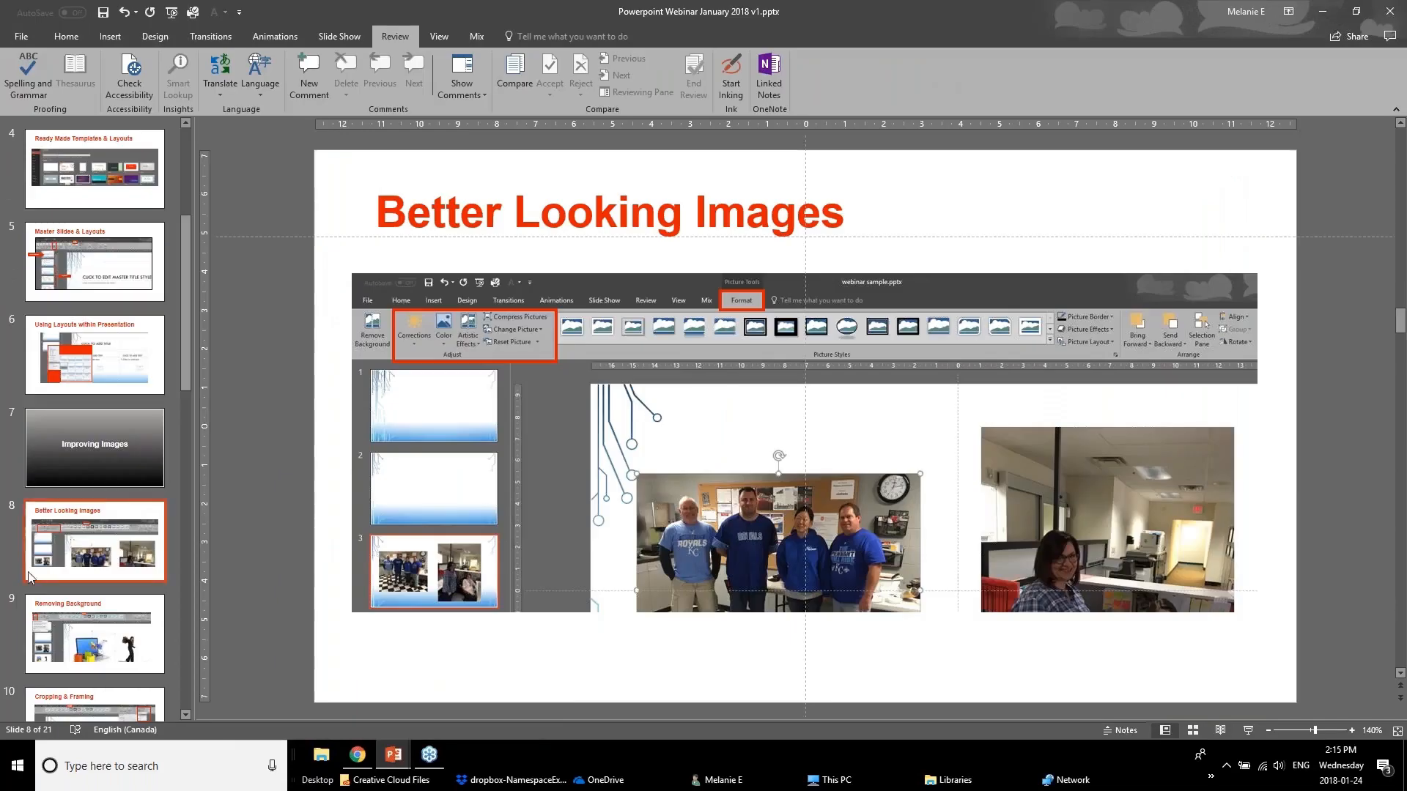
click(35, 670)
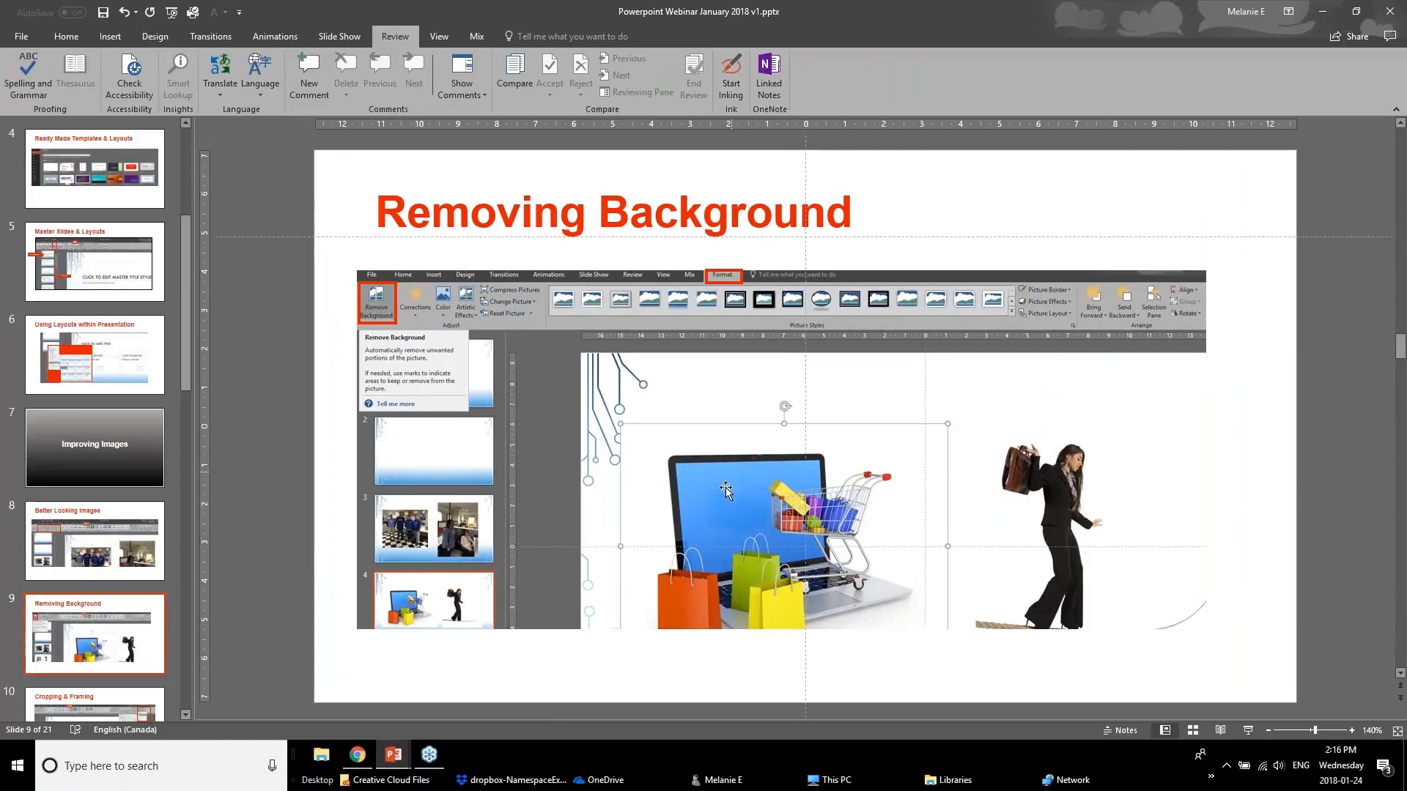
Return to the webinar sample.pptx presentation and open slide 4 with the laptop and businesswoman pictures.
mouse_move(386, 756)
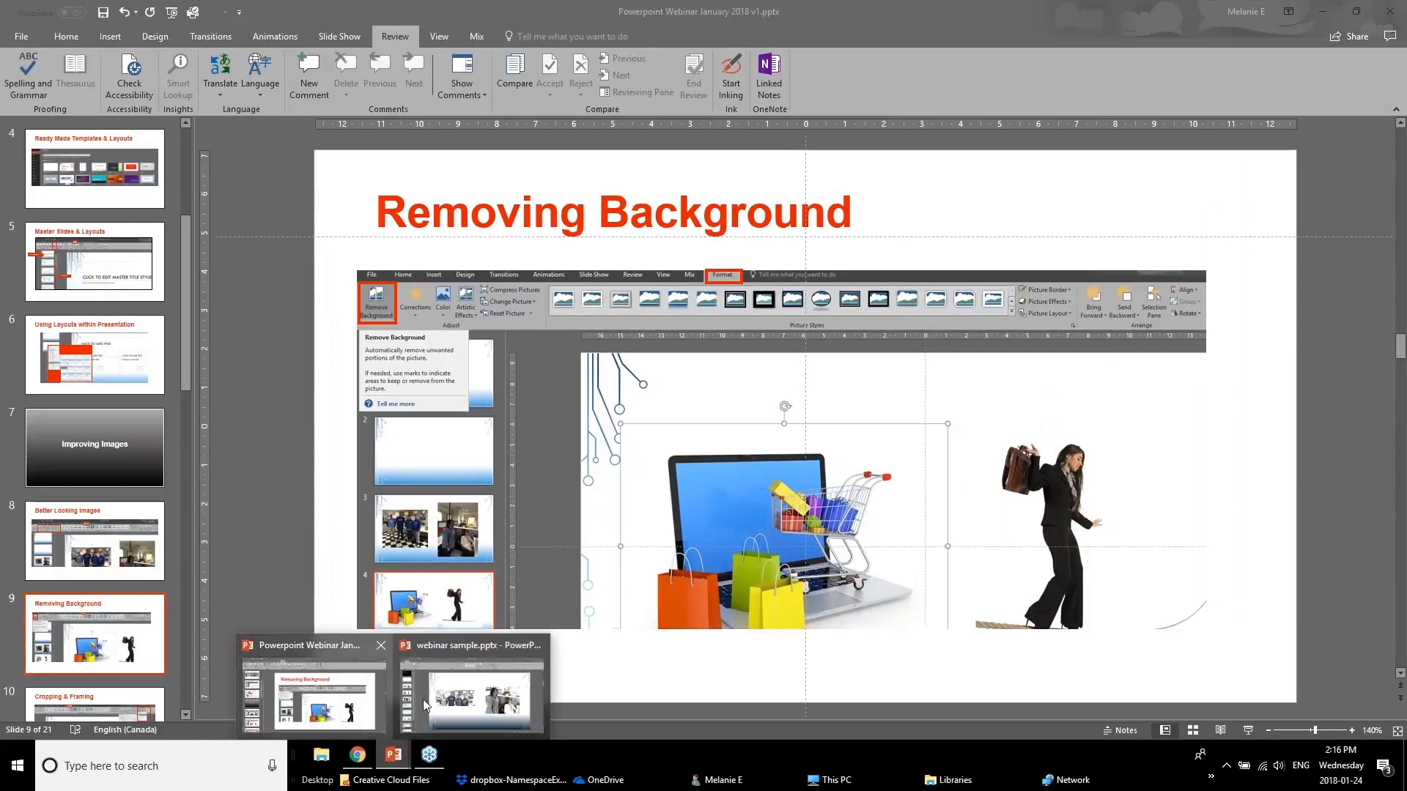
click(441, 685)
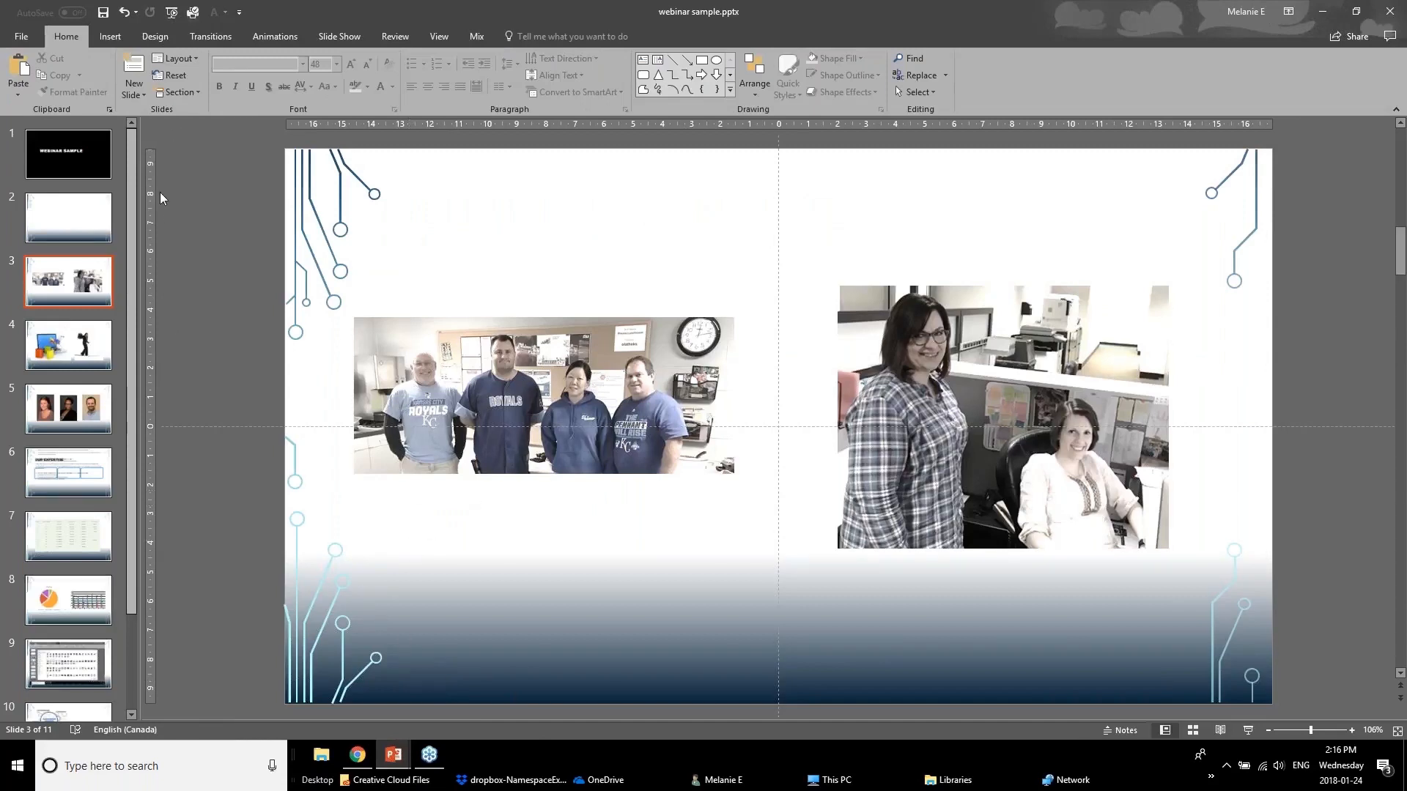
click(177, 11)
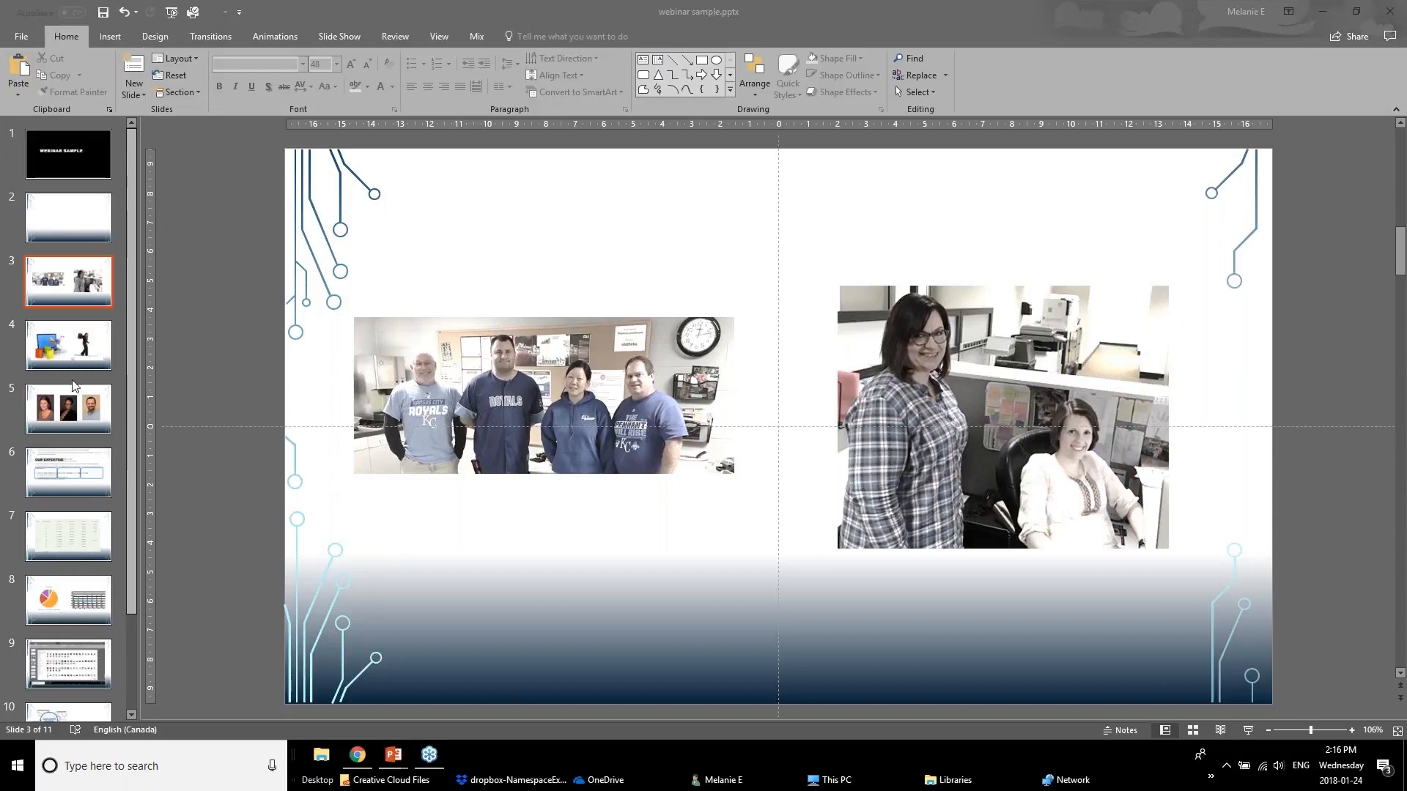
click(60, 341)
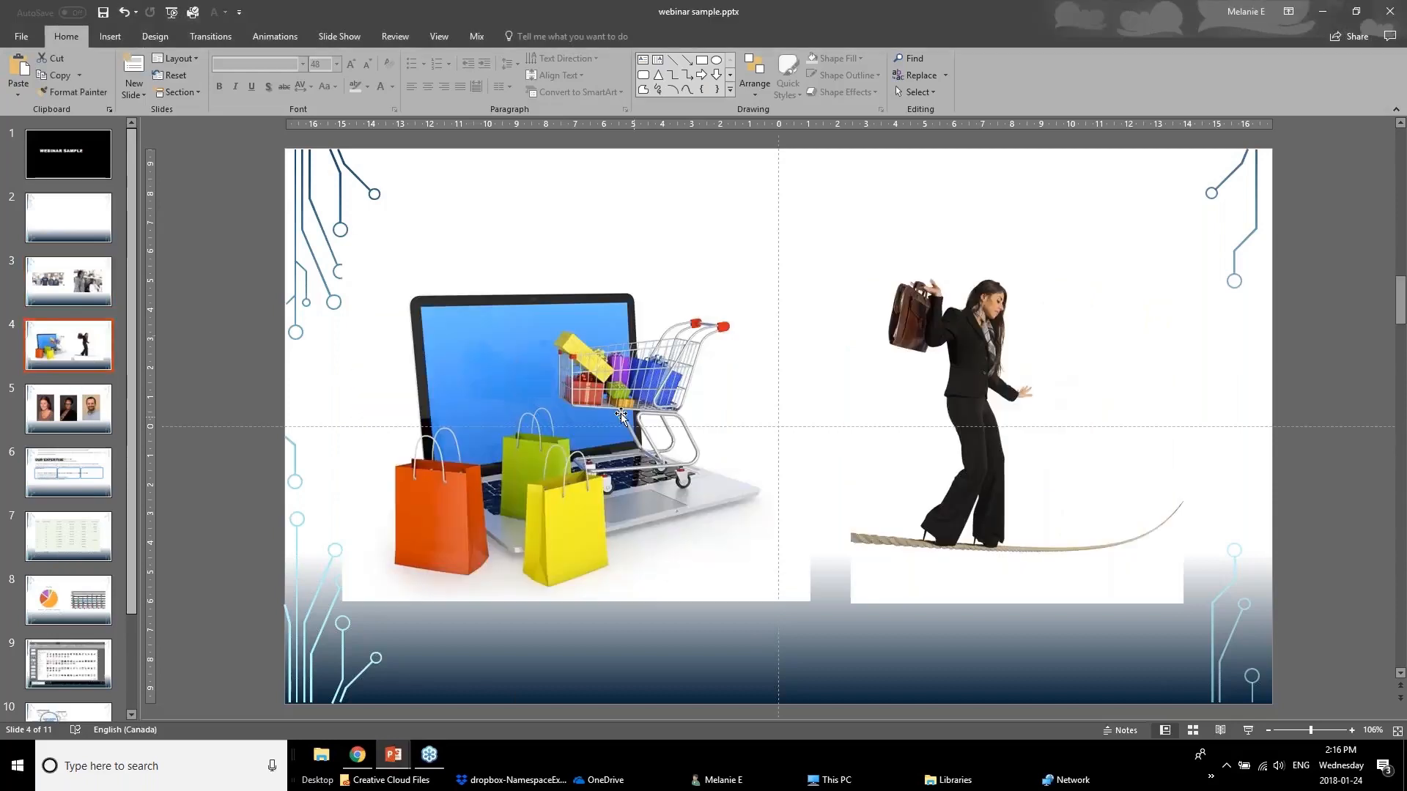
Shift the laptop picture left and slightly down, move the businesswoman picture right, and show the laptop picture's formatting options.
drag(621, 418, 572, 429)
drag(929, 435, 986, 437)
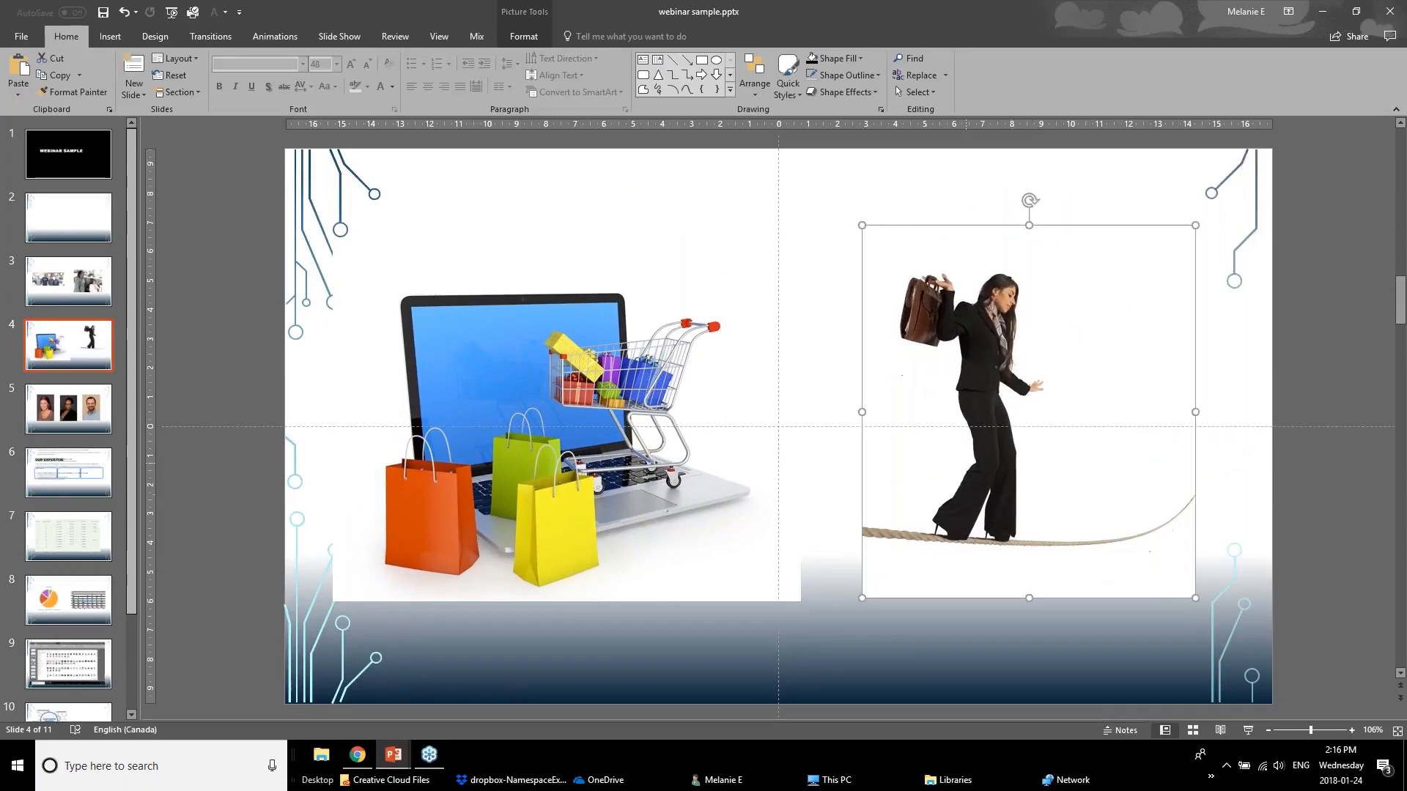
mouse_move(577, 491)
mouse_down()
mouse_move(566, 525)
mouse_move(569, 502)
mouse_up()
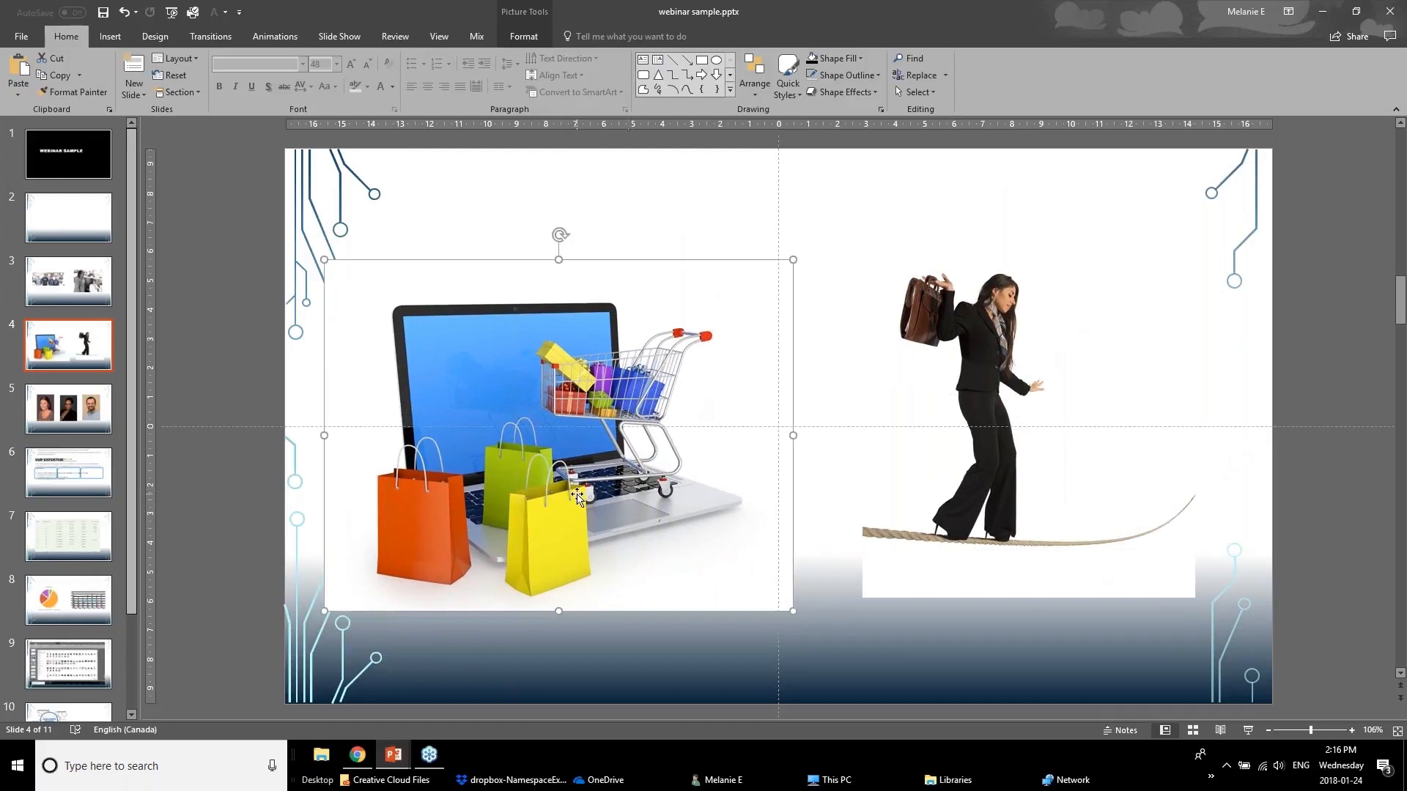
click(517, 13)
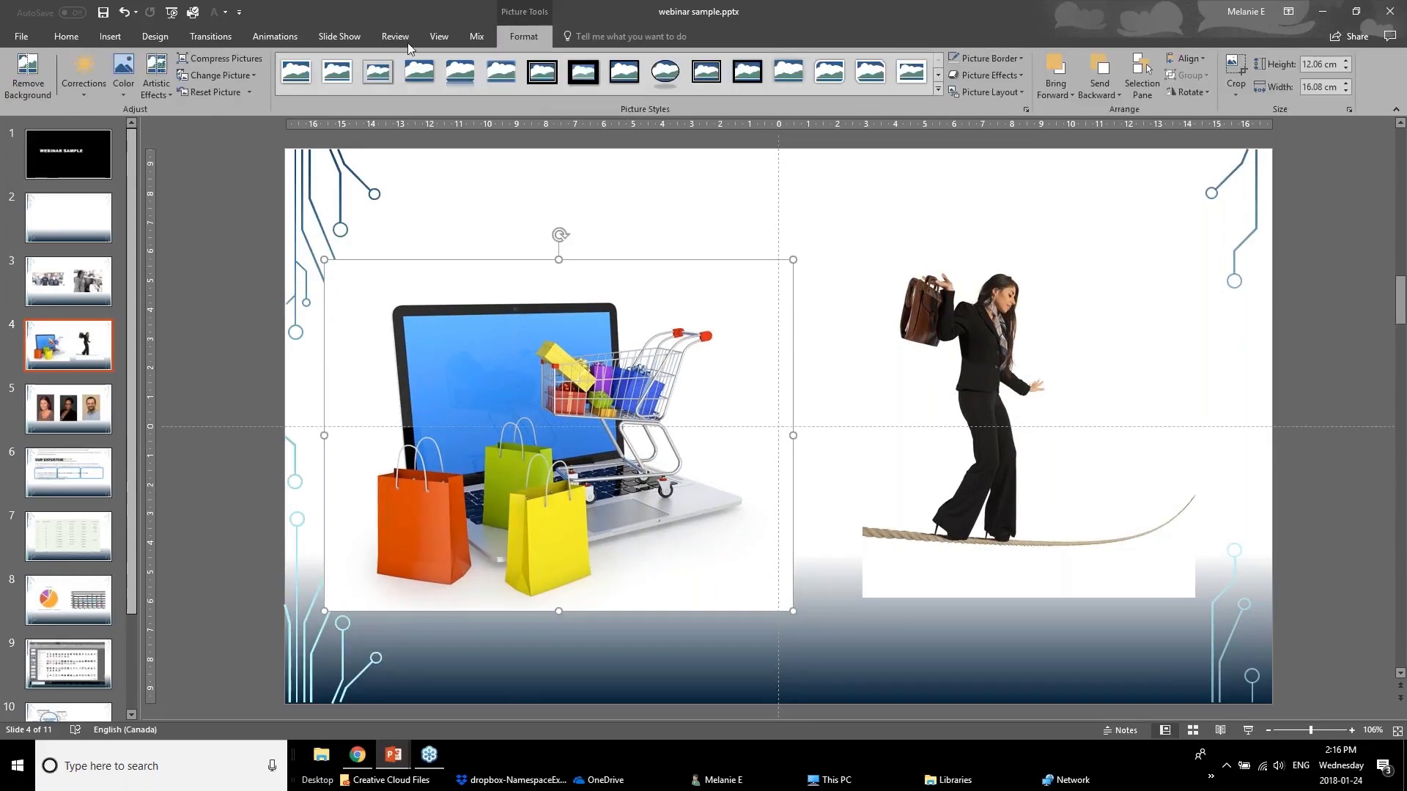
Remove the laptop picture's background, marking the laptop base, shopping cart and bottoms of the shopping bags as areas to keep.
click(33, 86)
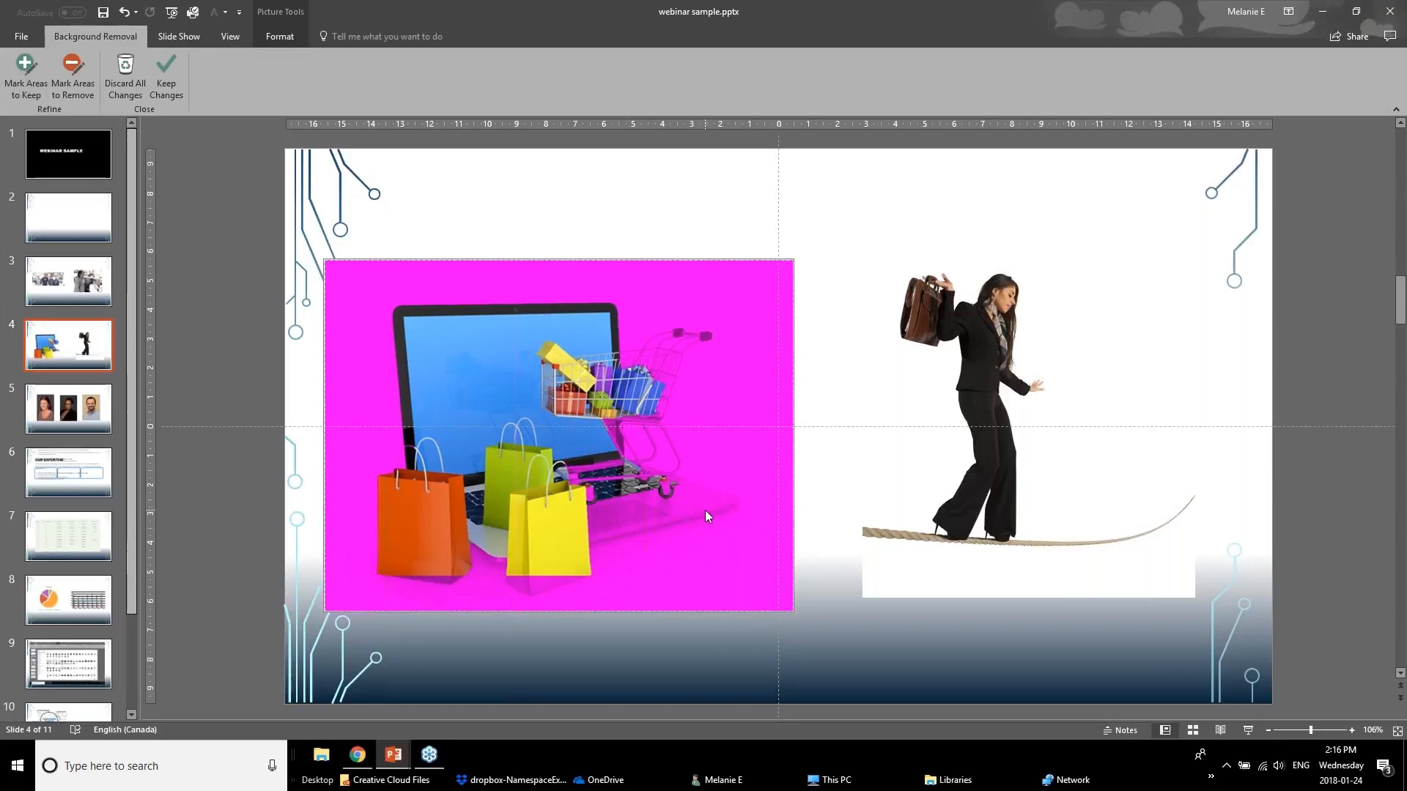
click(25, 96)
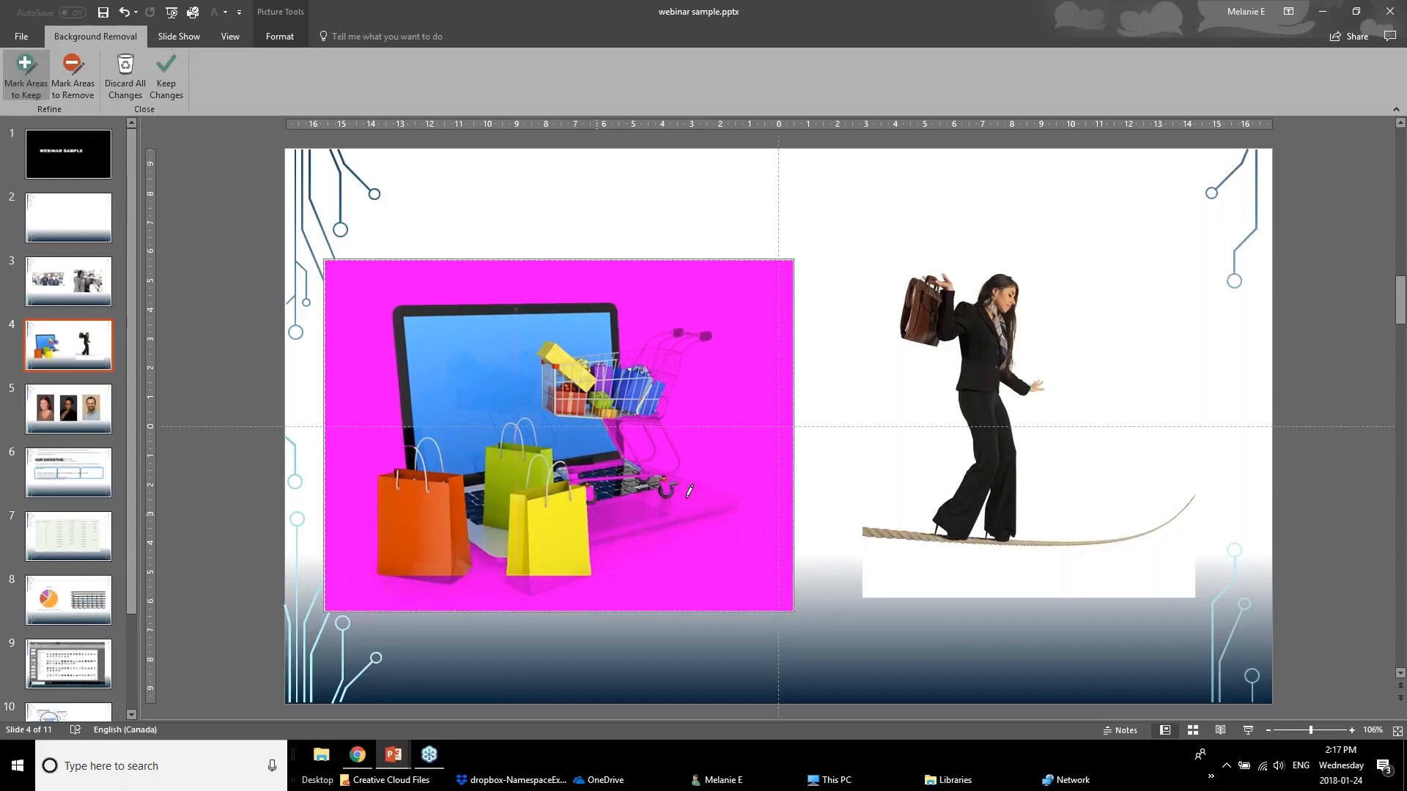
mouse_move(690, 496)
mouse_down()
mouse_move(594, 512)
mouse_move(722, 511)
mouse_up()
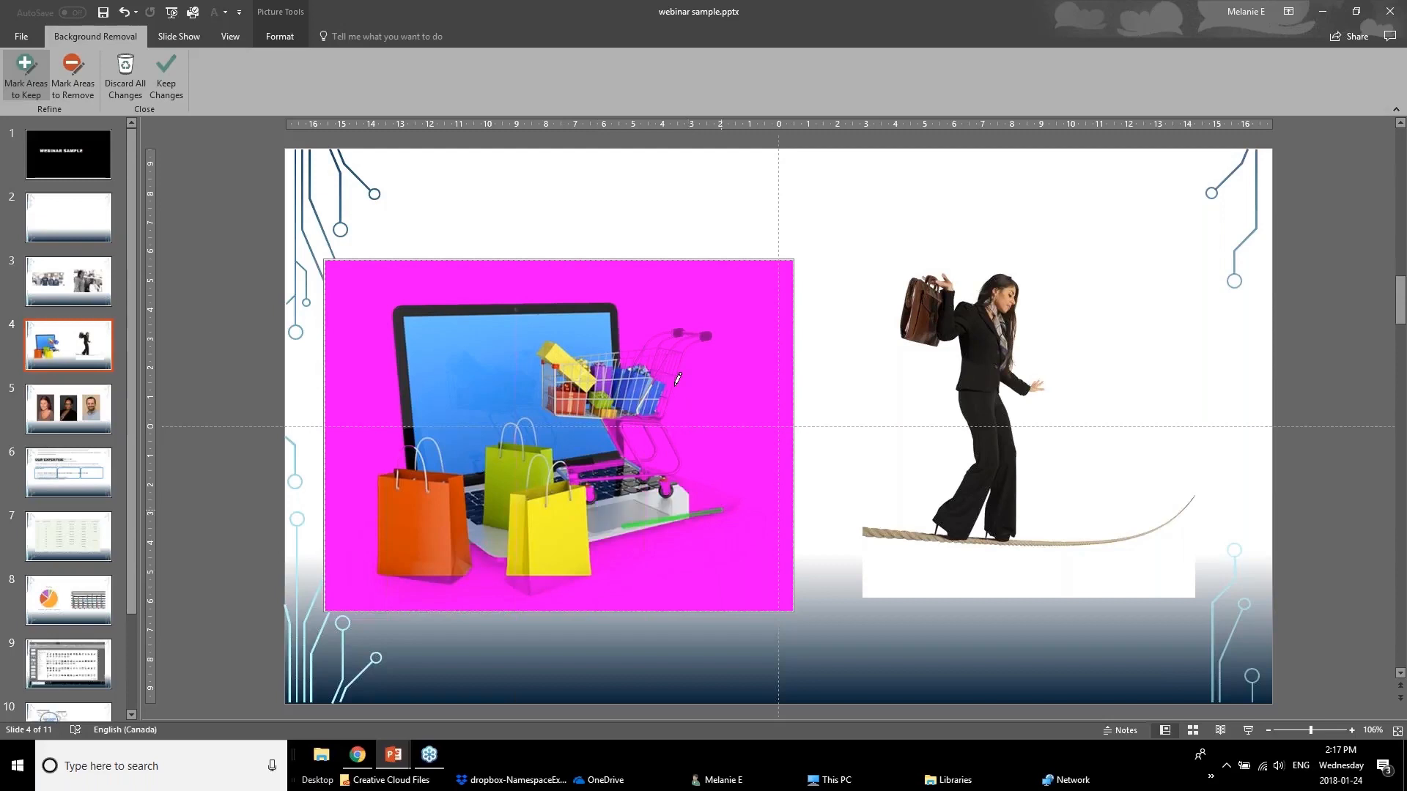
mouse_move(668, 360)
mouse_down()
mouse_move(655, 444)
mouse_move(683, 466)
mouse_up()
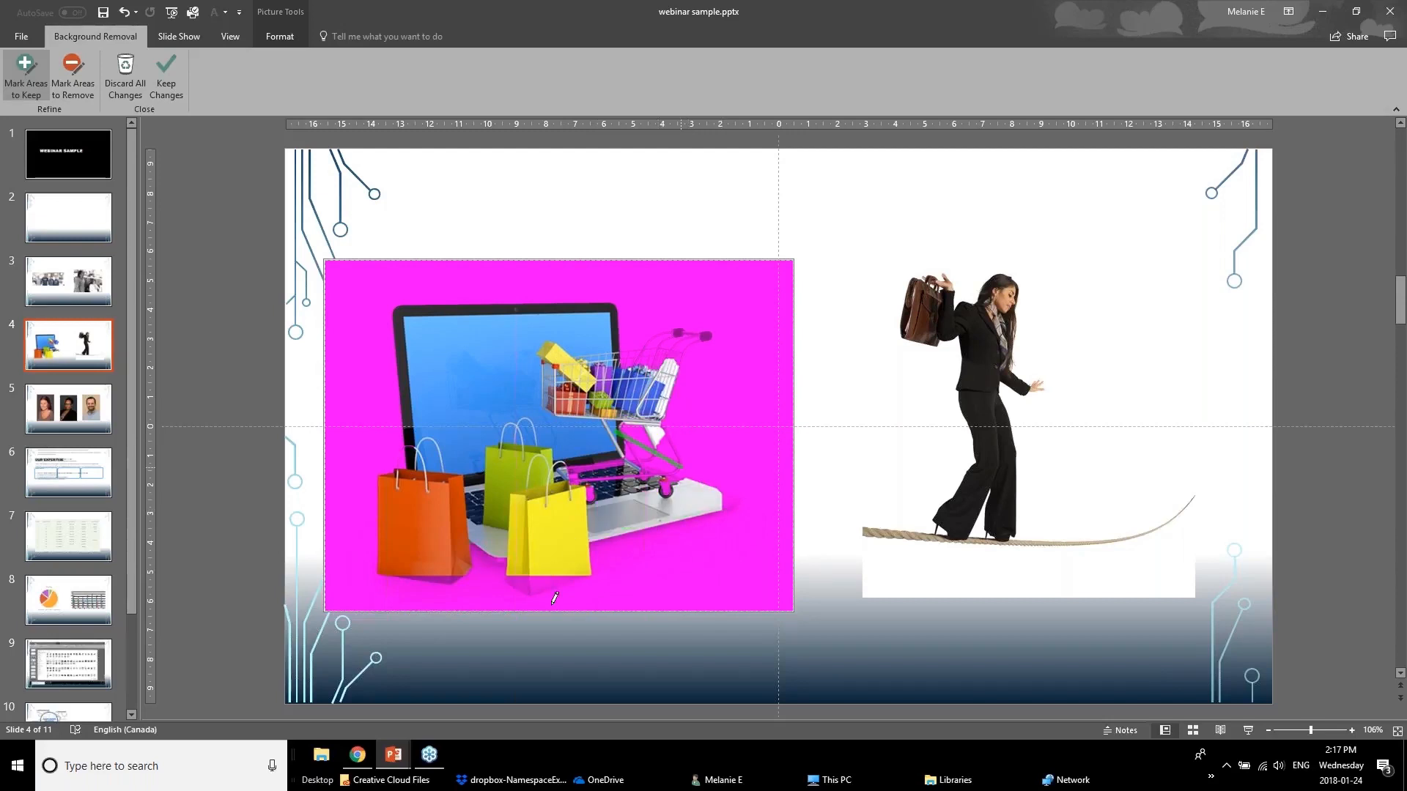
drag(550, 579, 521, 584)
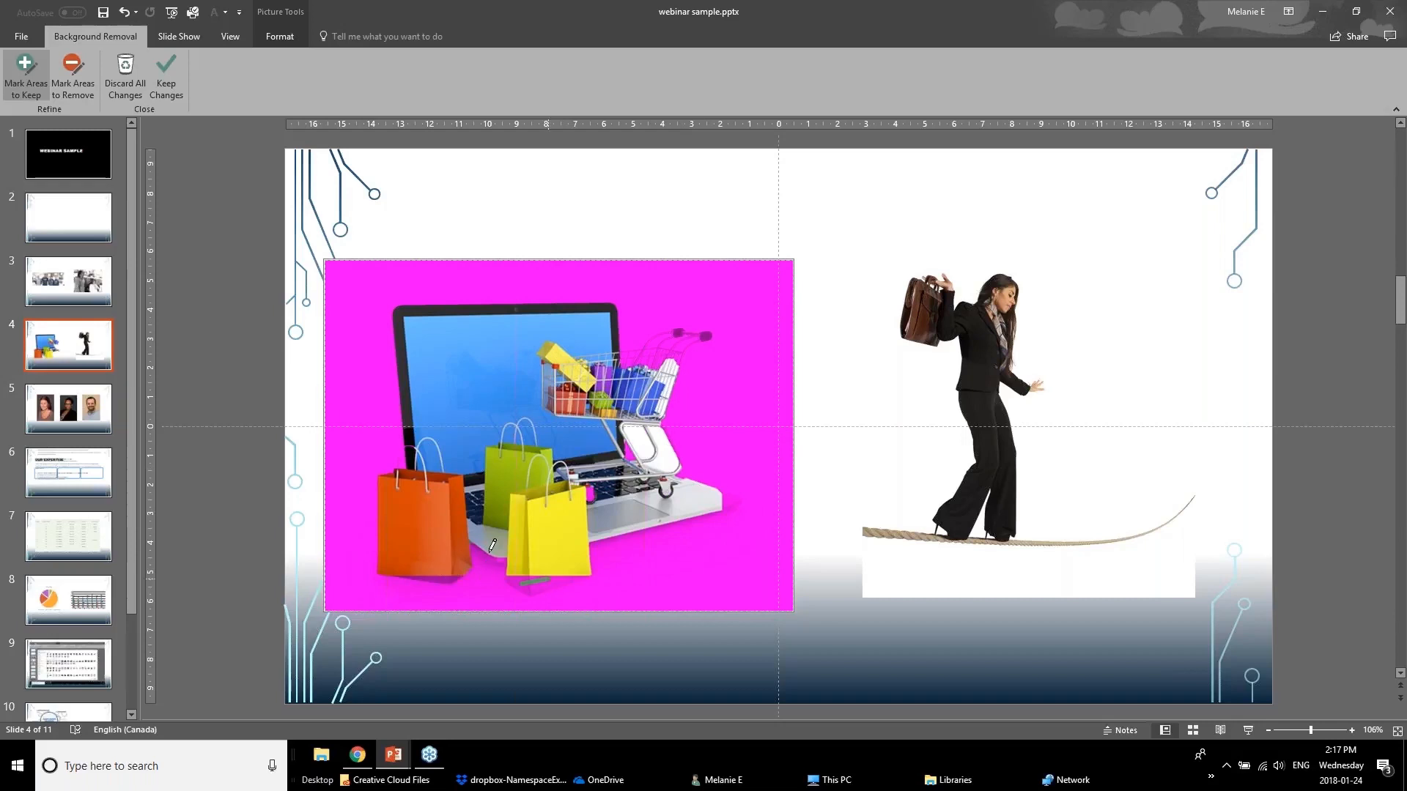
drag(506, 572, 477, 551)
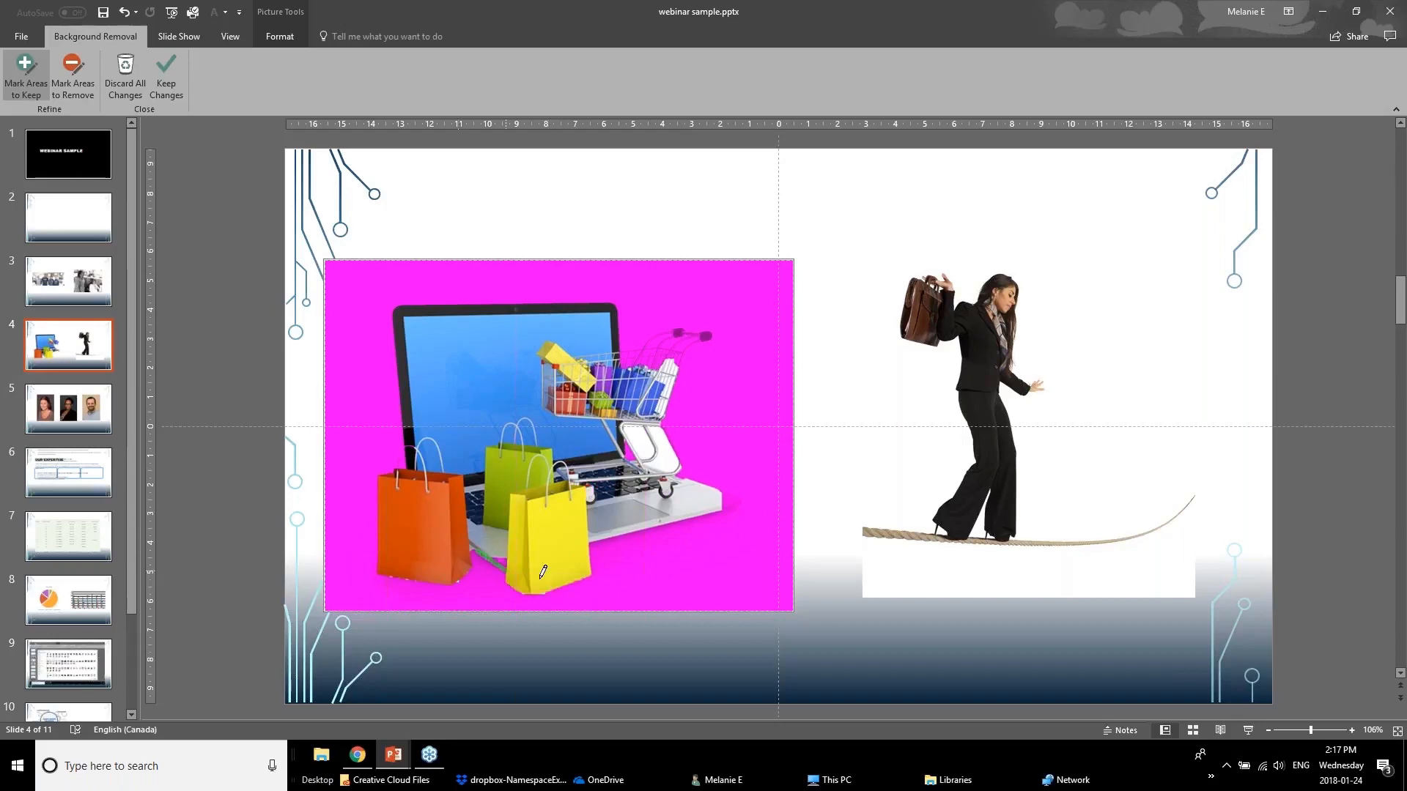
drag(621, 547, 729, 514)
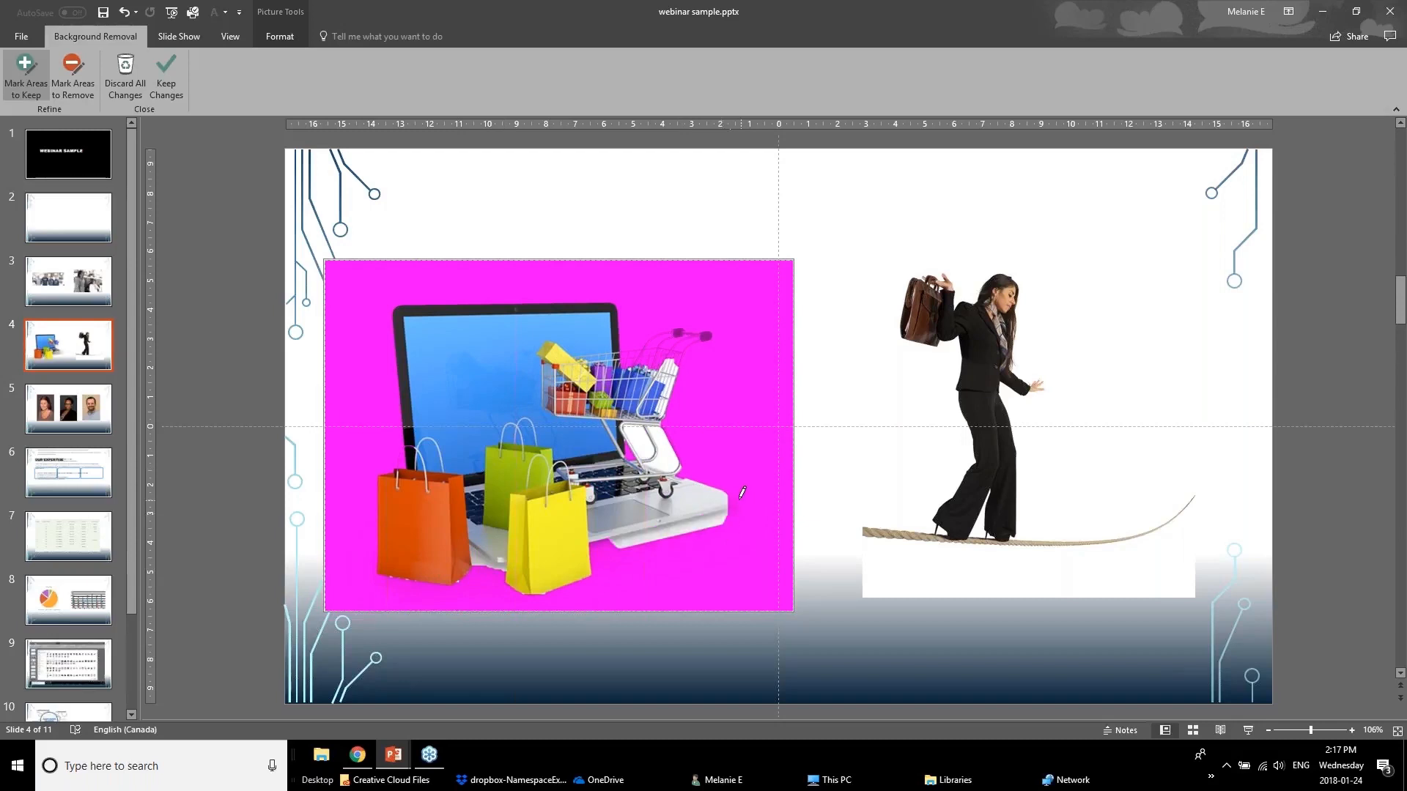
drag(741, 495, 745, 514)
drag(682, 468, 699, 484)
drag(599, 545, 624, 550)
Keep the background removal changes and reposition the laptop picture slightly higher on the slide.
click(166, 86)
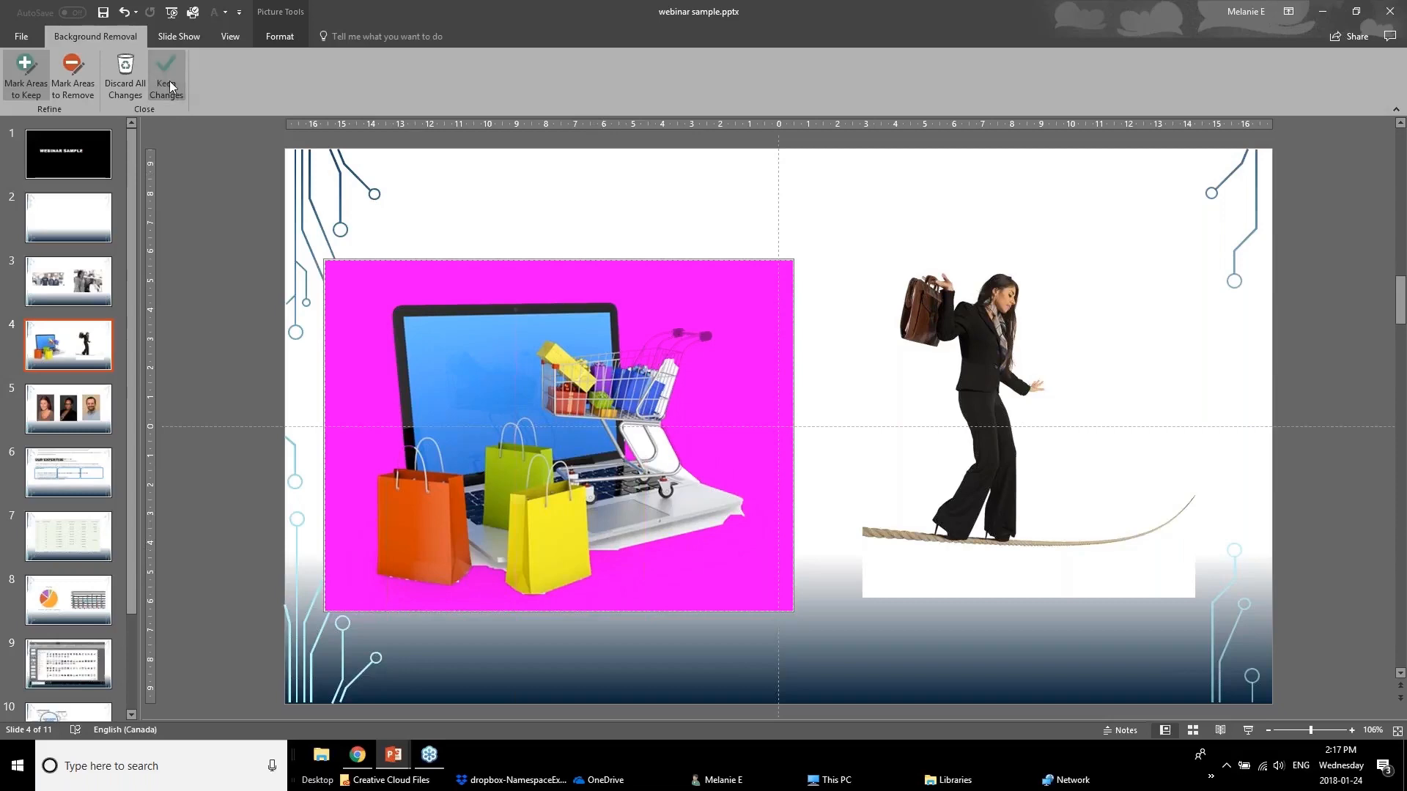
drag(577, 540, 524, 434)
drag(452, 340, 501, 418)
Remove the businesswoman picture's background, marking both ends of the rope as areas to keep, and keep the changes.
click(1016, 449)
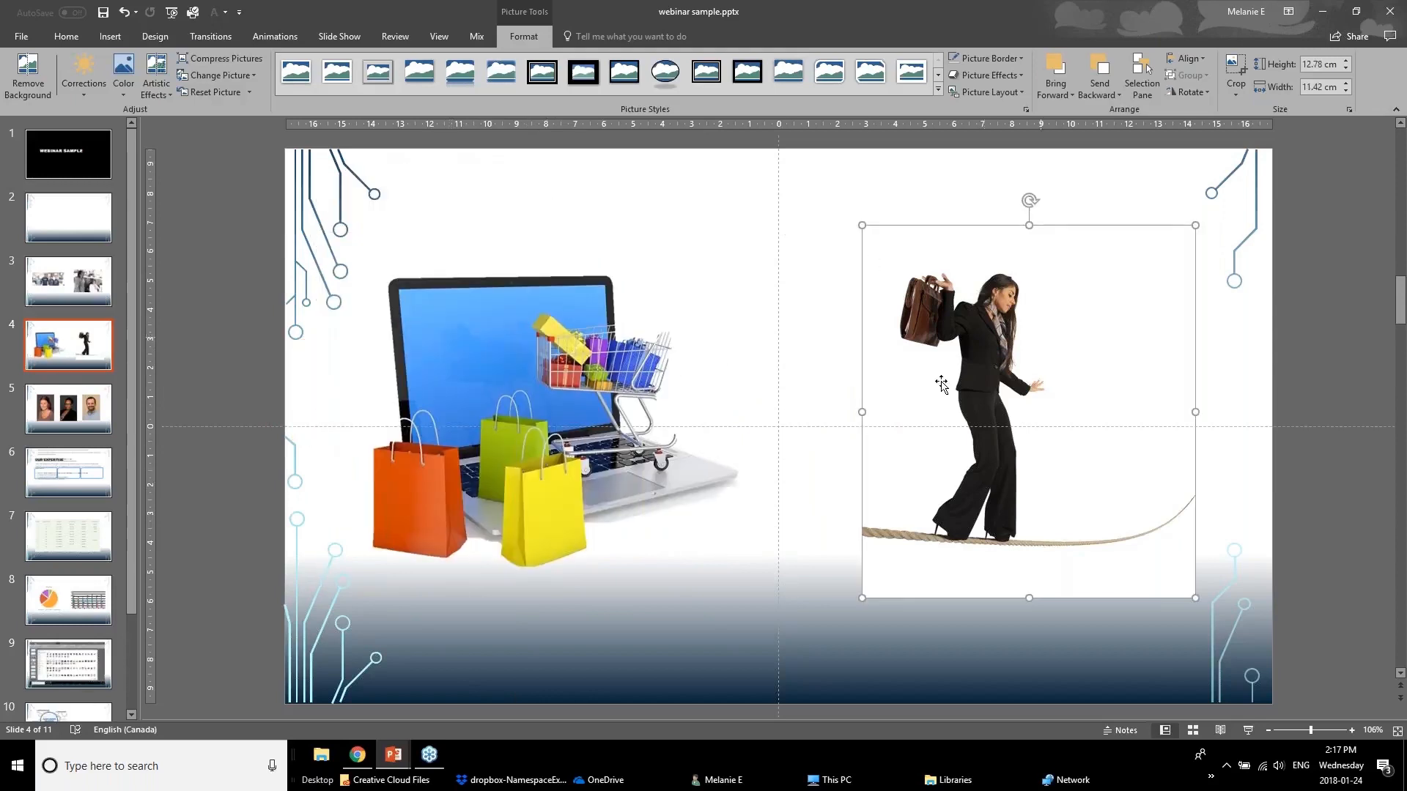
click(26, 76)
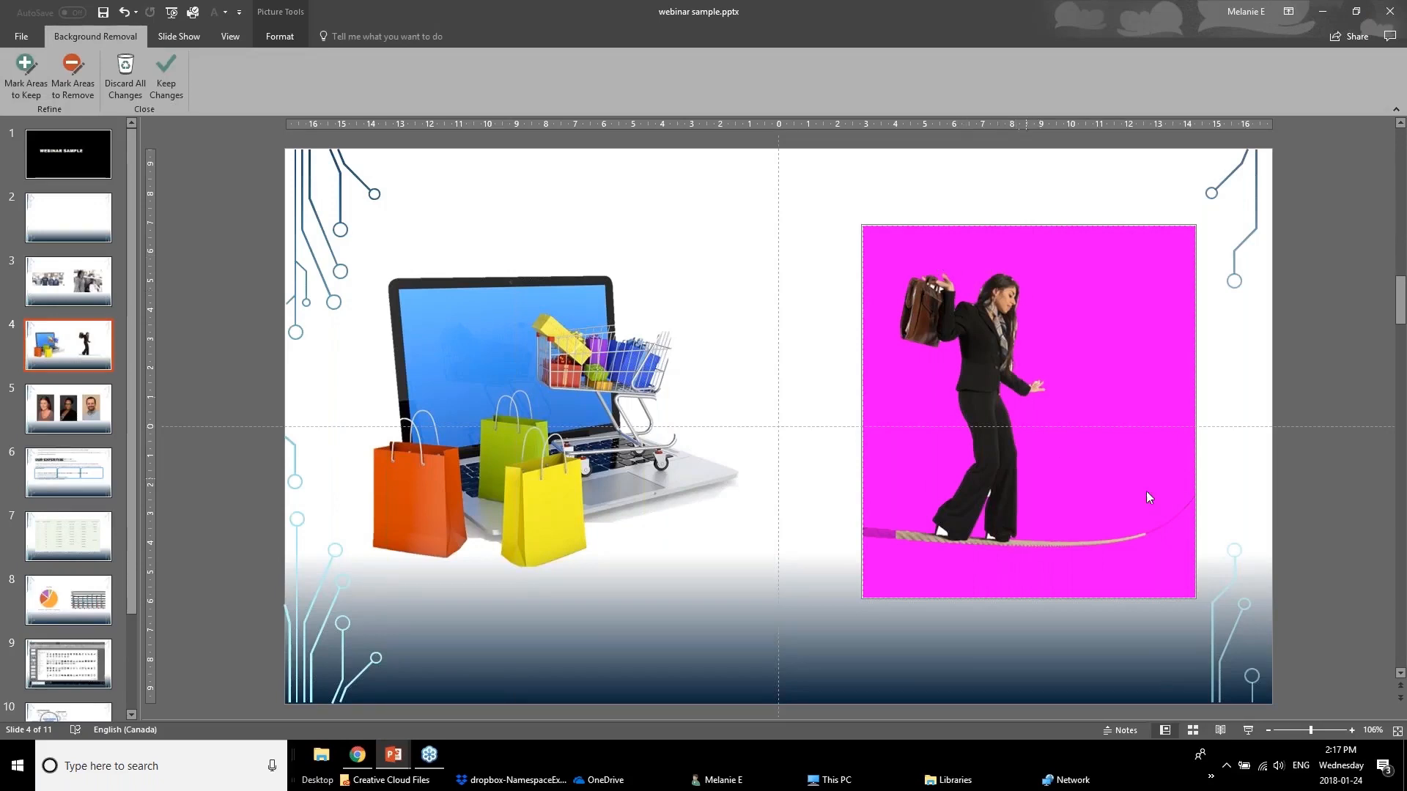
click(26, 73)
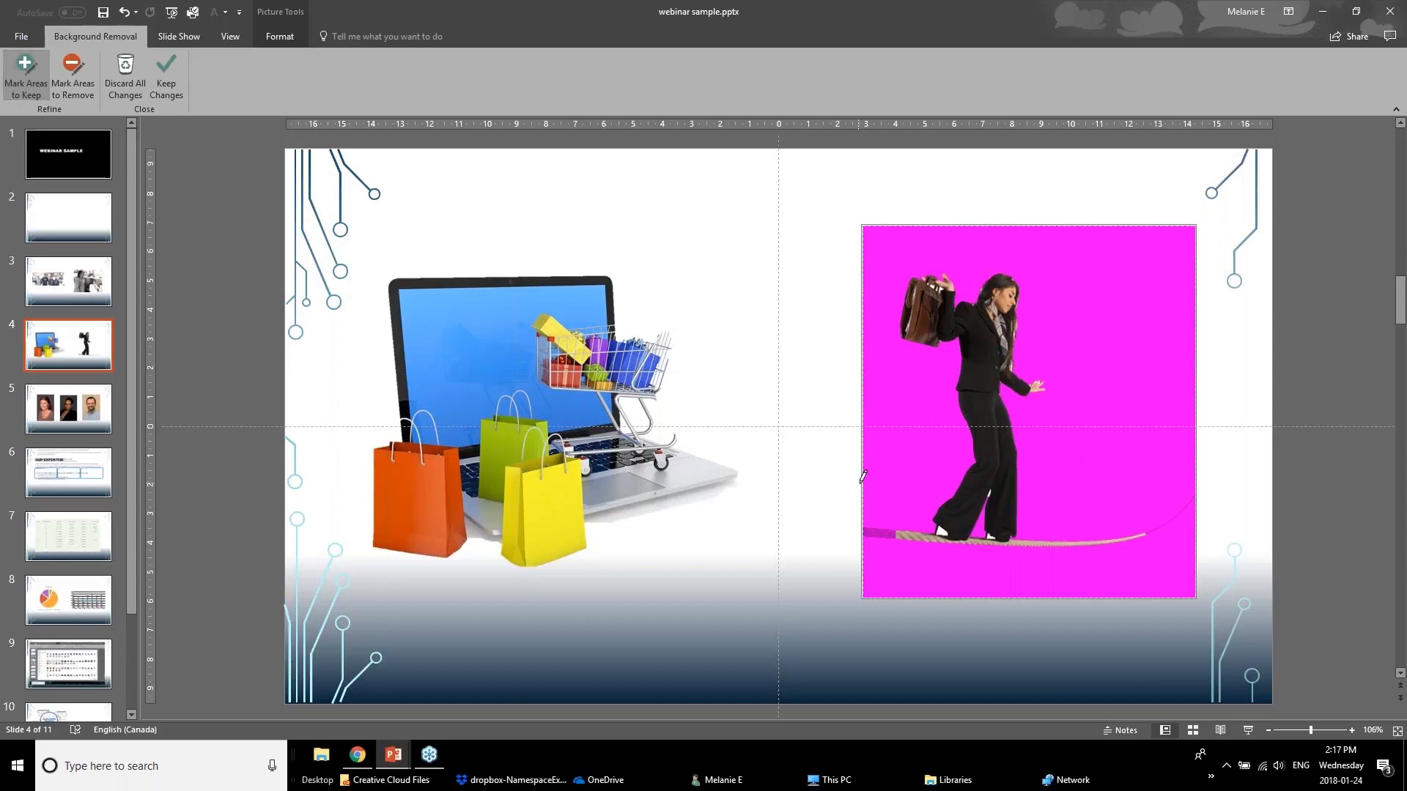
drag(873, 534, 916, 537)
drag(1151, 528, 1166, 522)
click(168, 77)
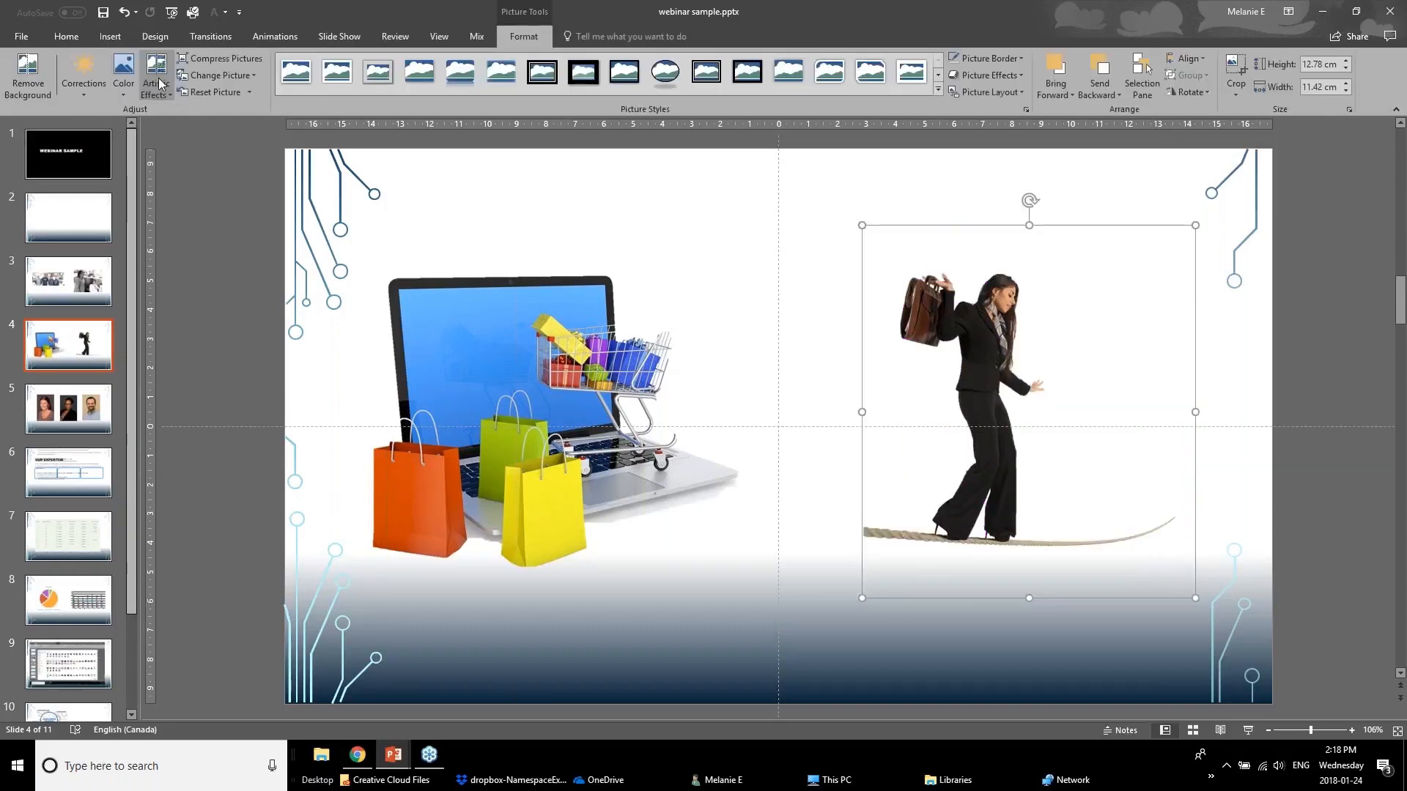
Bring the businesswoman picture forward and reposition it slightly closer to the laptop picture and higher on the slide.
drag(1002, 433, 957, 467)
click(1057, 95)
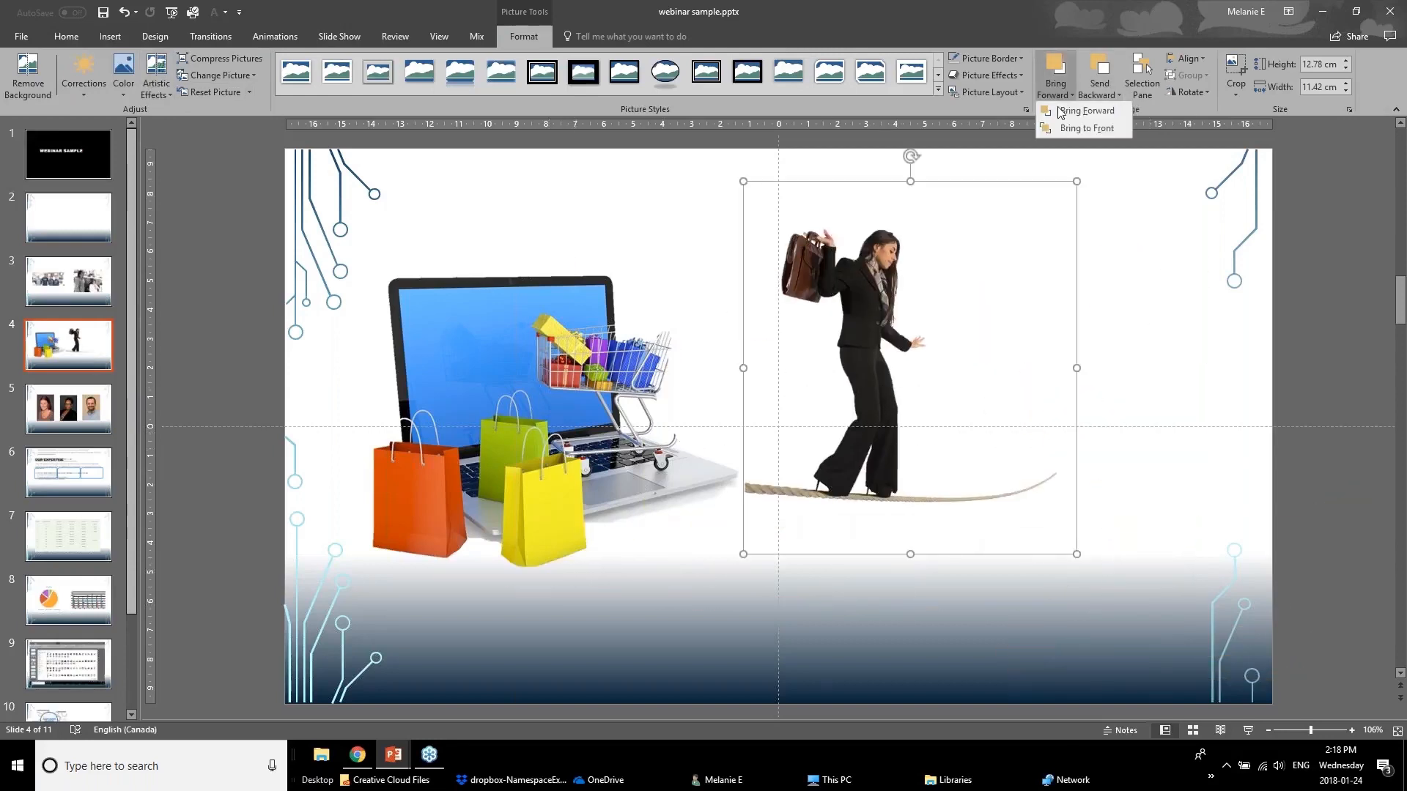
click(1059, 113)
drag(916, 403, 978, 408)
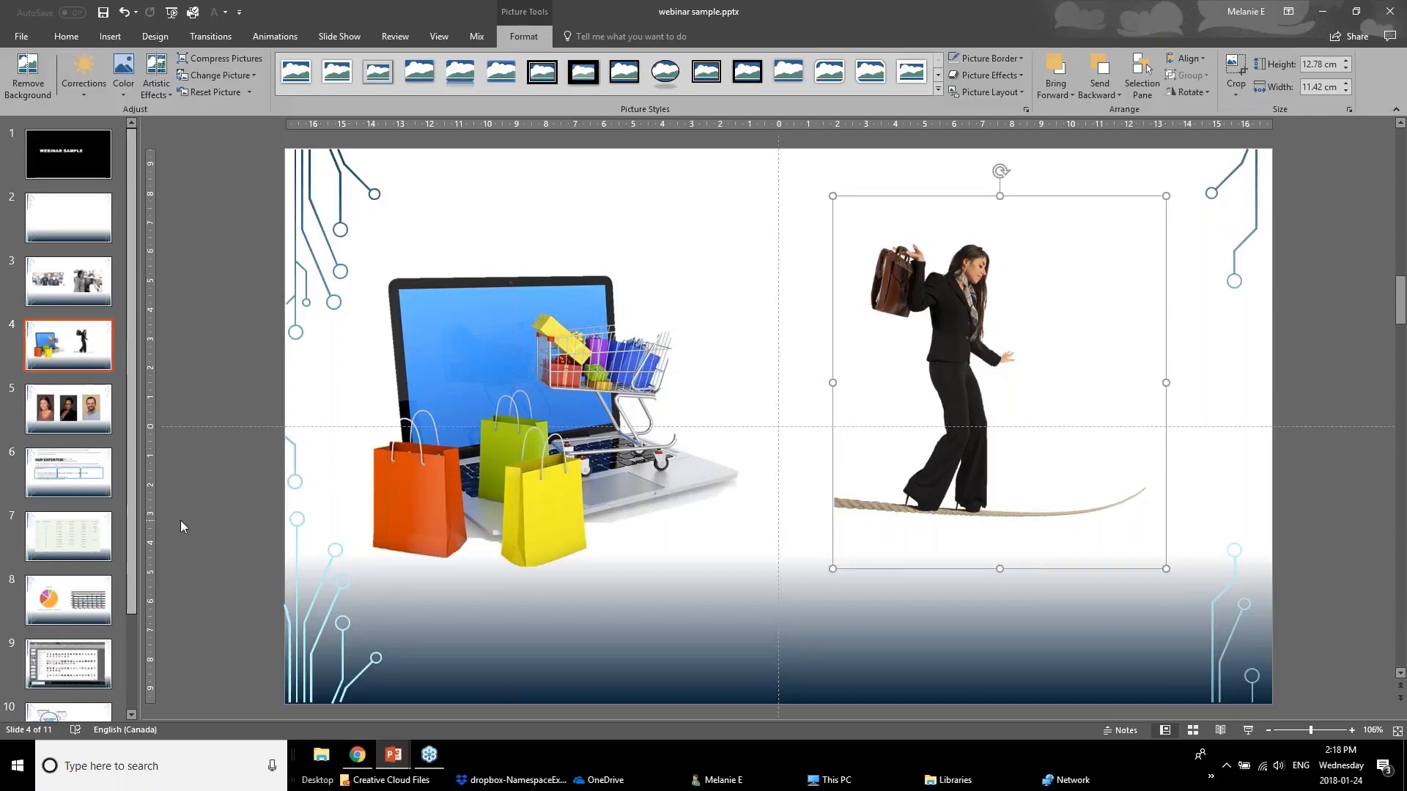
Open slide 5 and examine the three portrait photos and the picture formatting options.
click(53, 414)
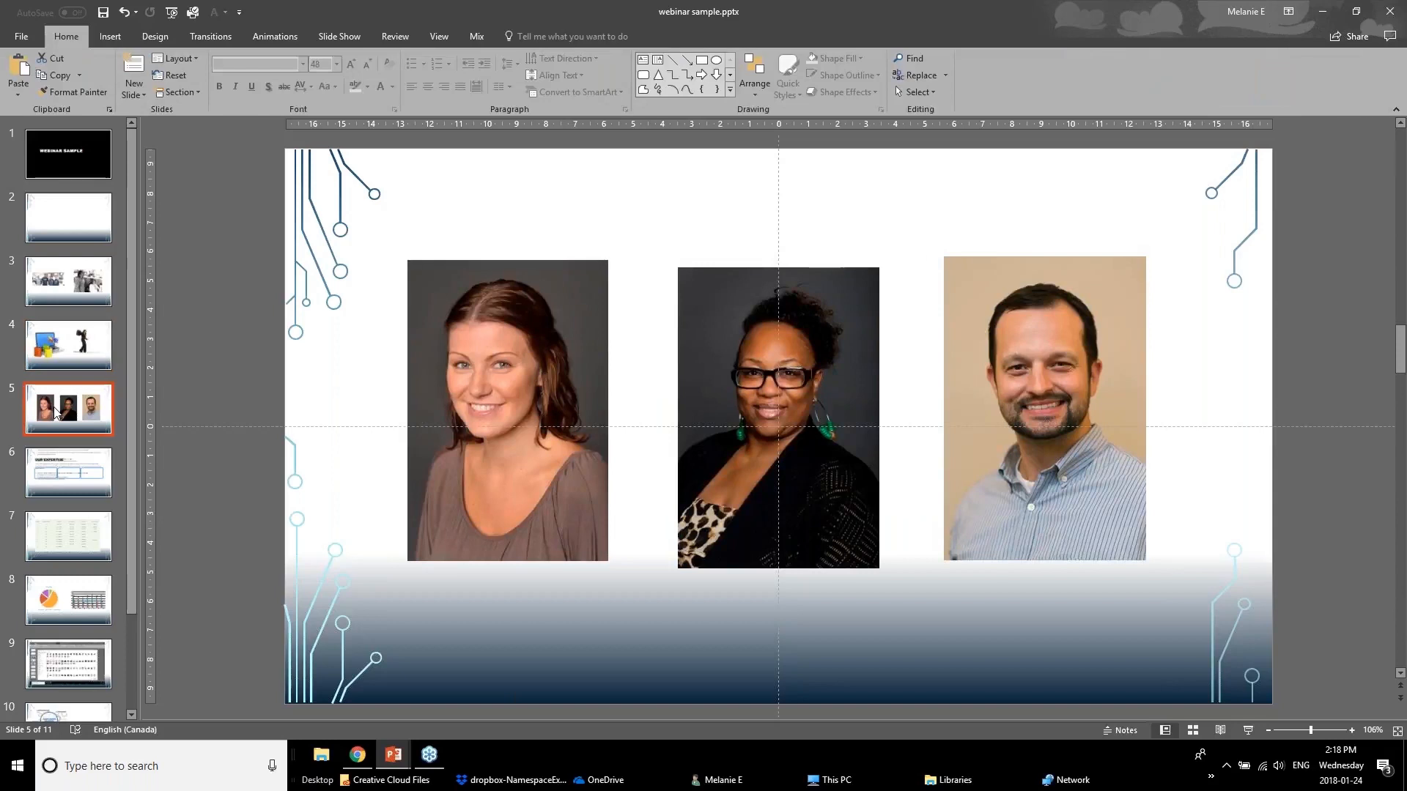
click(425, 438)
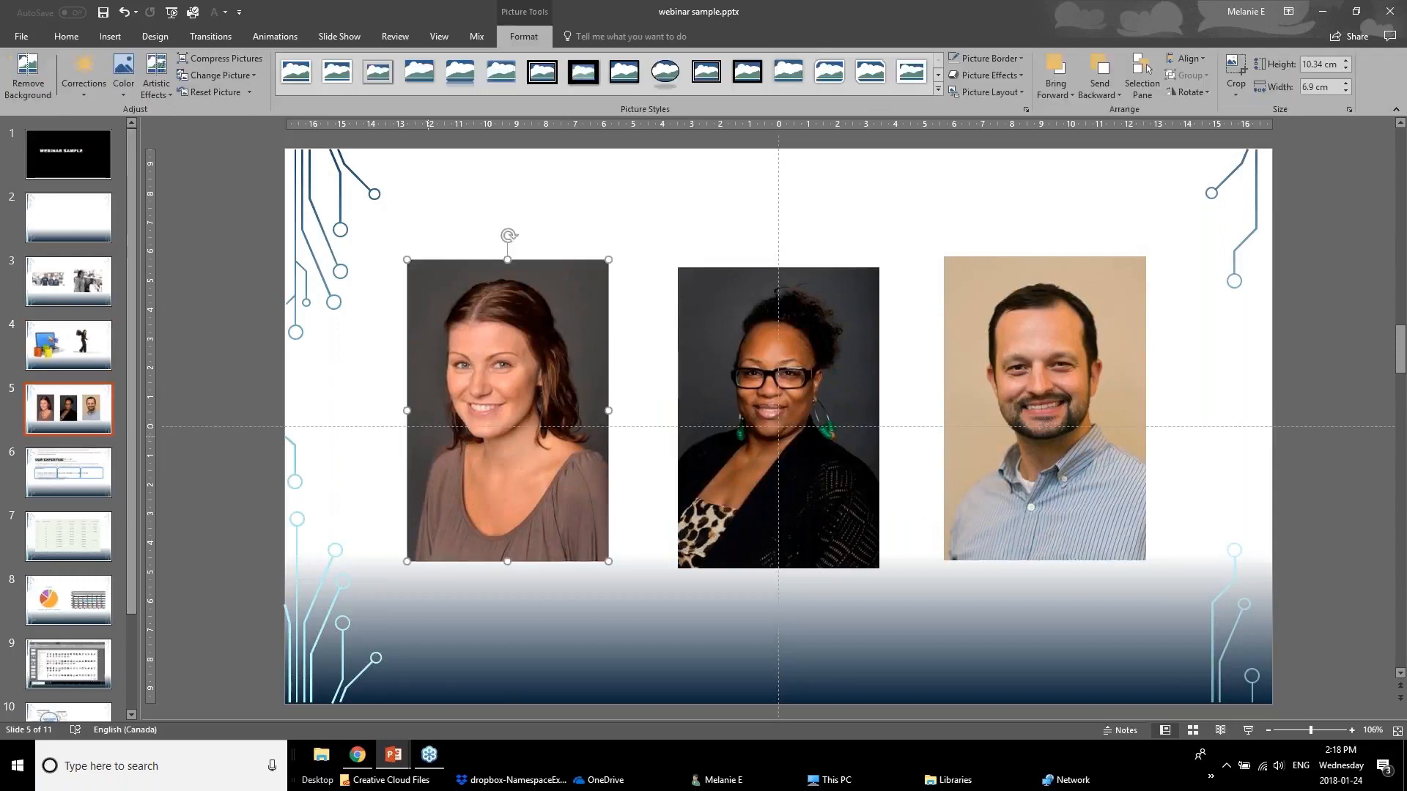
click(726, 451)
click(1022, 433)
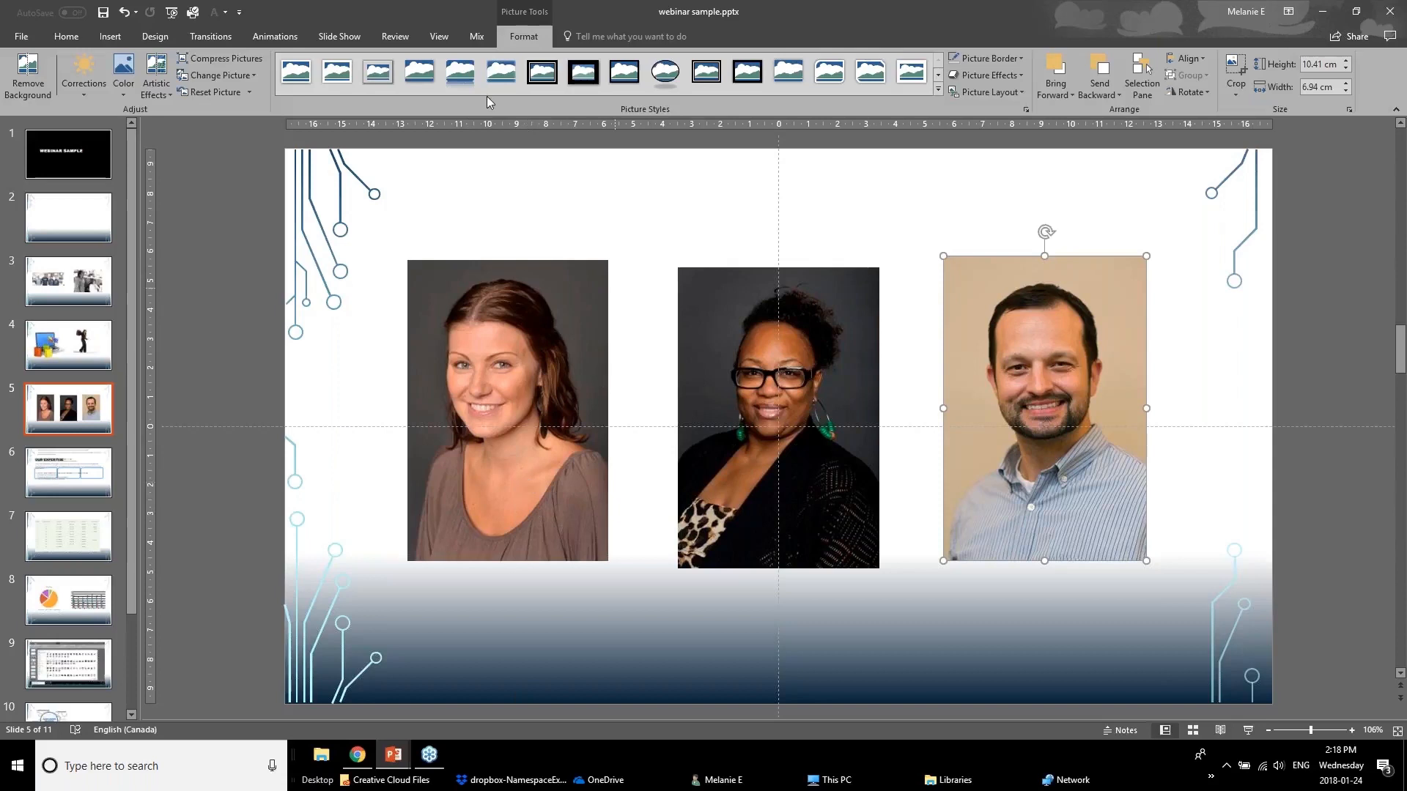
Crop the left portrait on slide 5 to the oval shape.
click(556, 445)
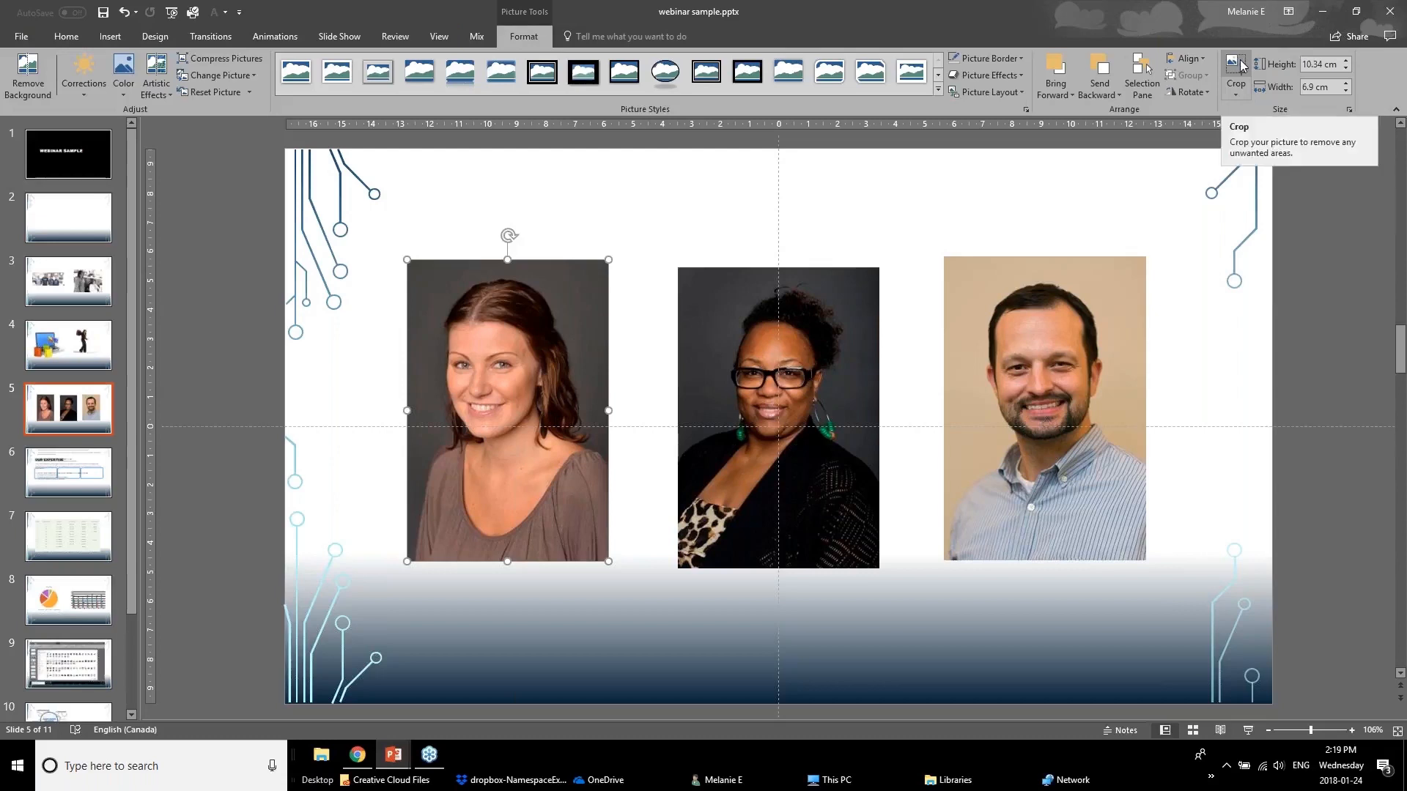
click(1239, 101)
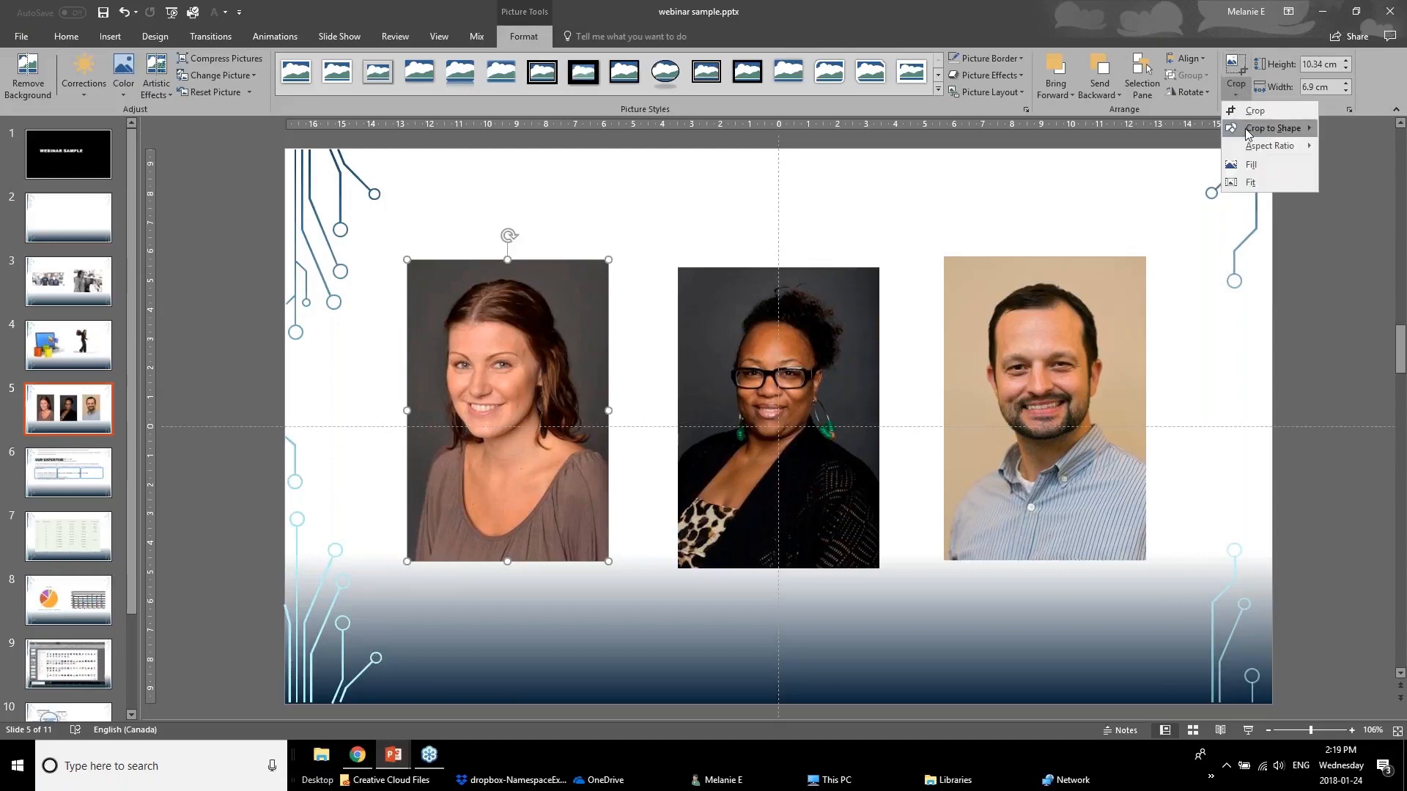
mouse_move(1248, 131)
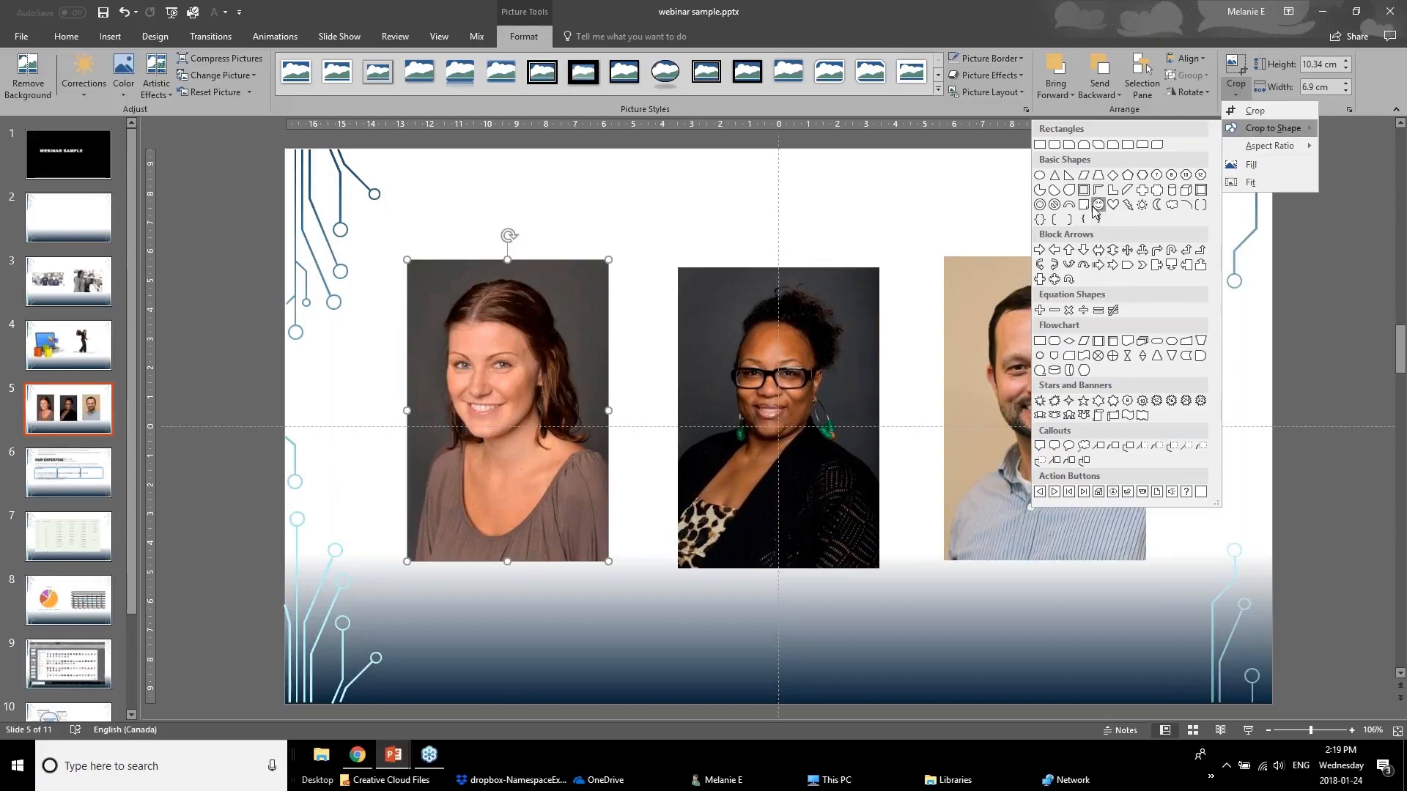
click(1040, 176)
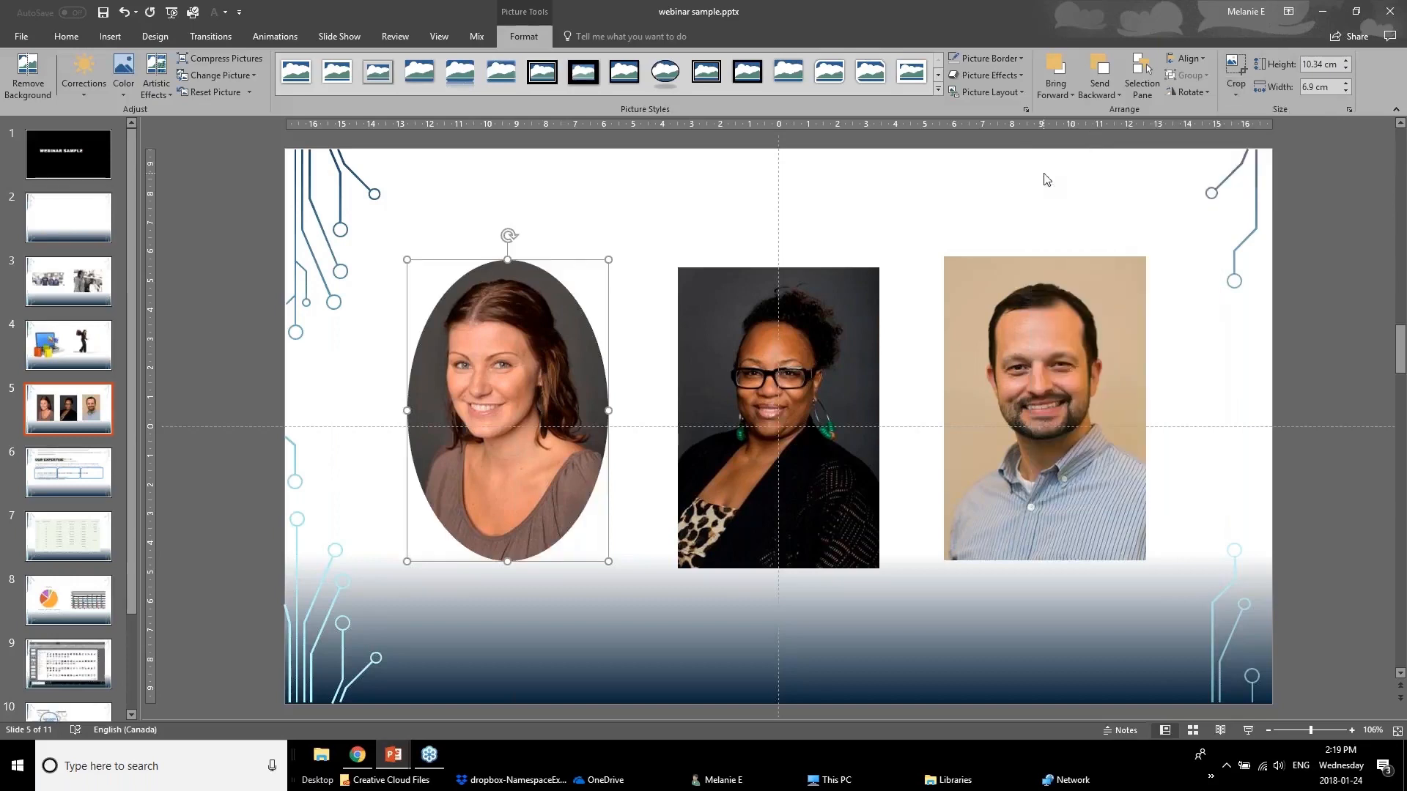
Crop the oval portrait tightly around the woman's face to about 6.11 cm high and 5.48 cm wide.
click(1236, 66)
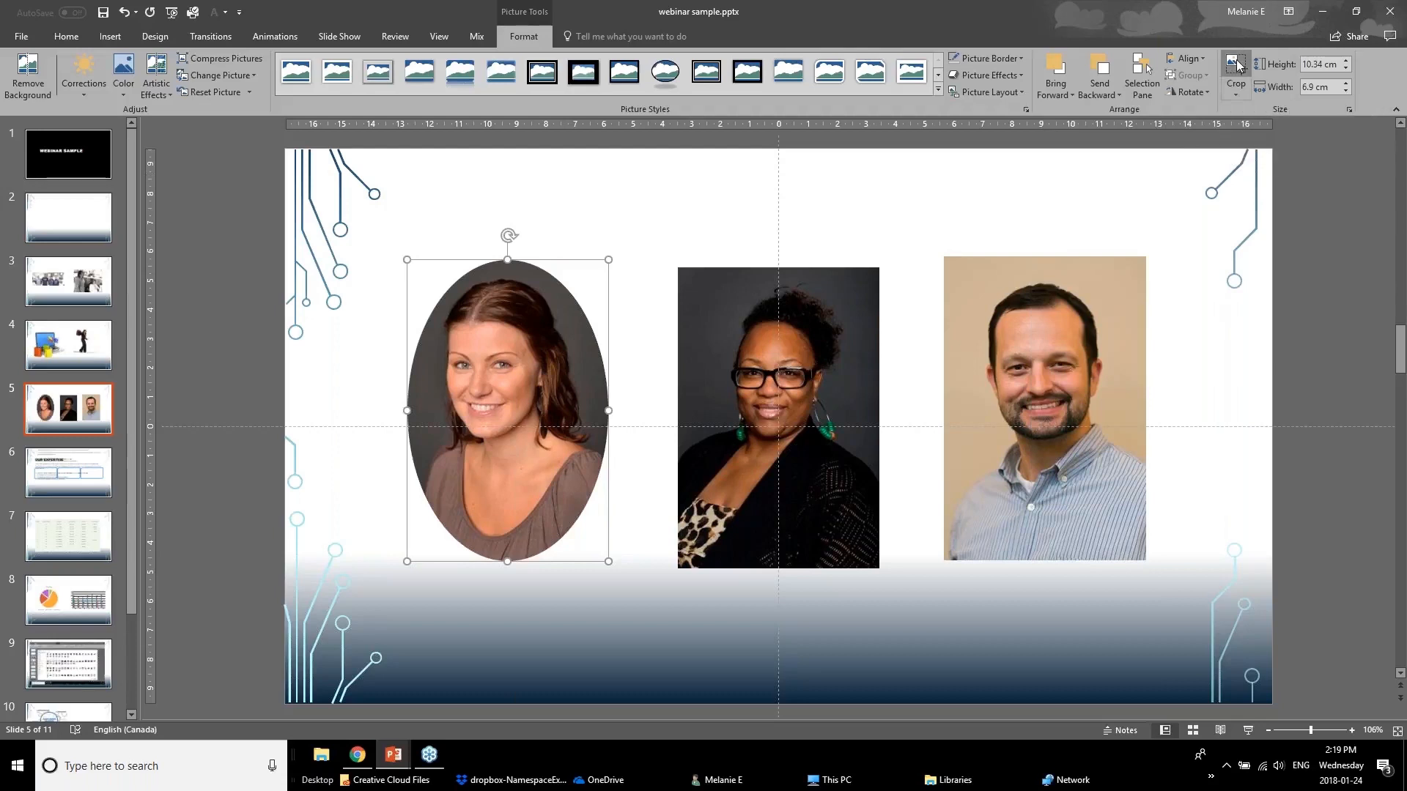
drag(505, 564, 507, 475)
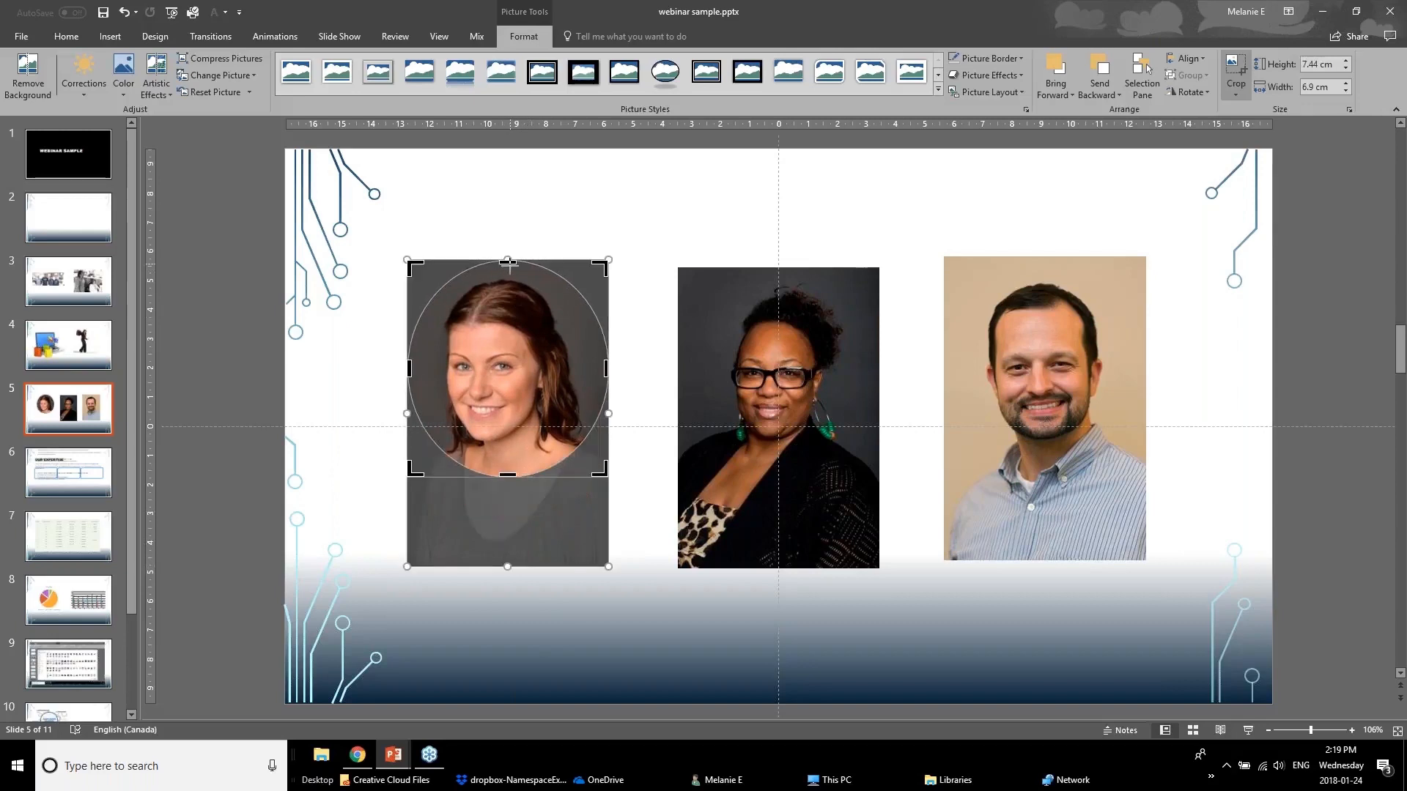
drag(506, 268, 506, 287)
drag(409, 376, 418, 376)
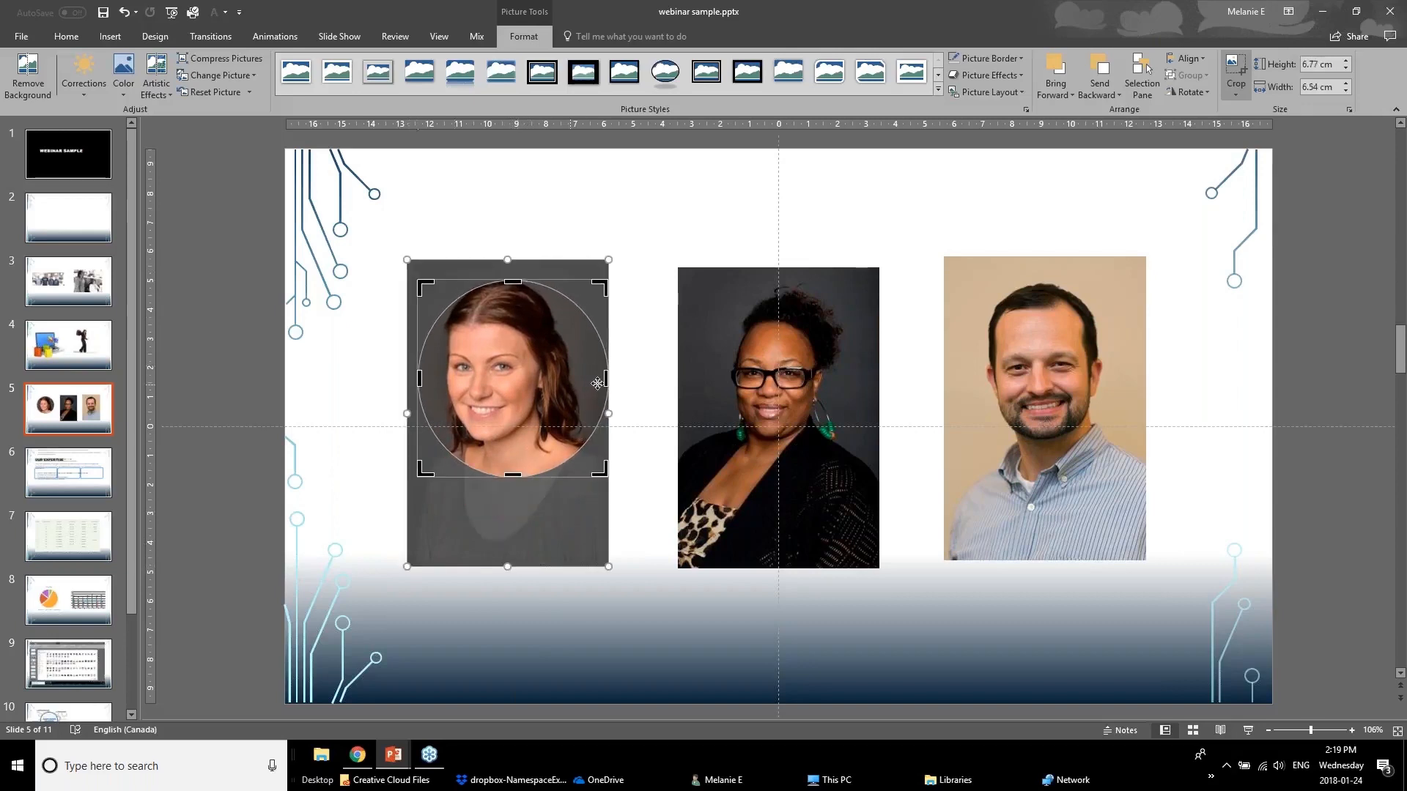
drag(602, 382, 592, 382)
drag(605, 378, 577, 378)
drag(577, 476, 574, 456)
click(367, 511)
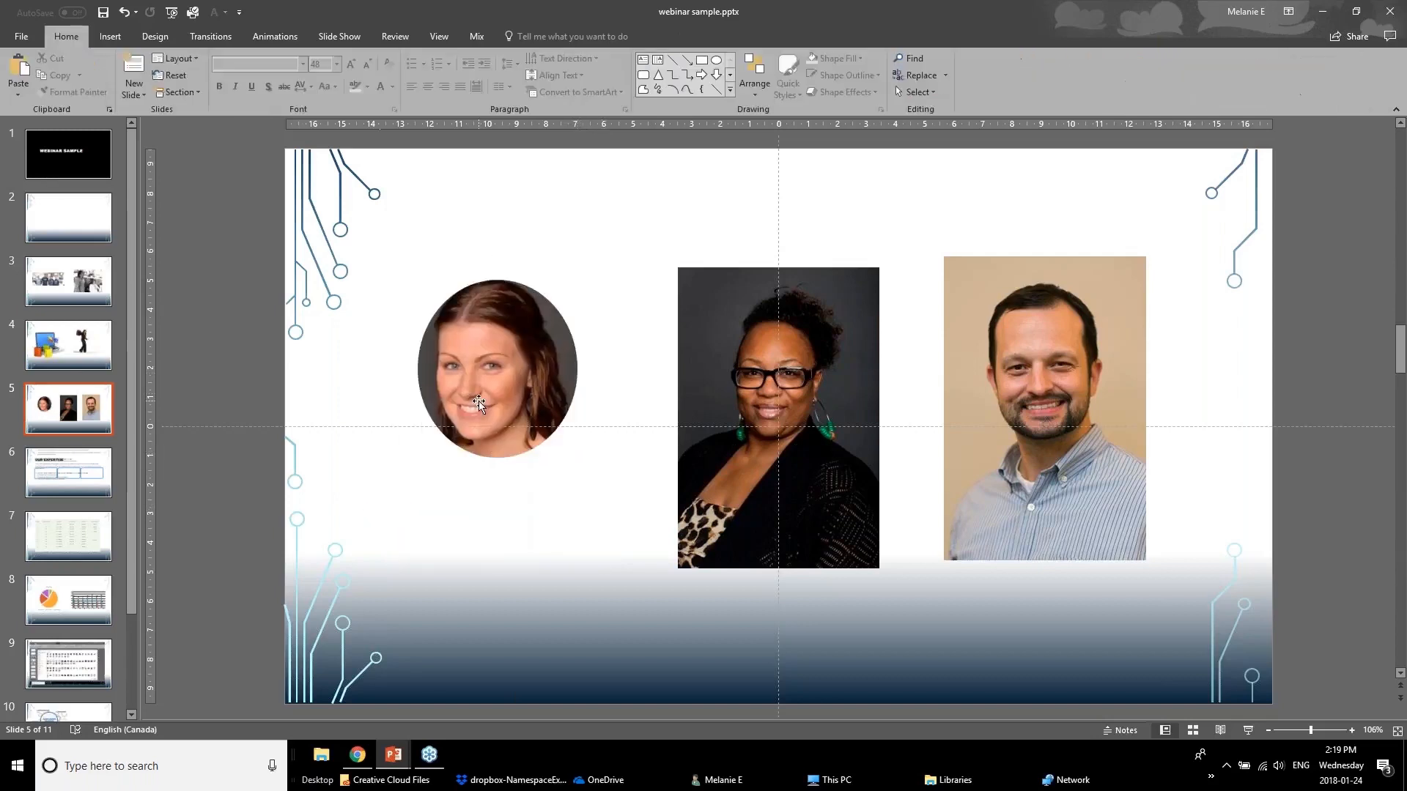
Move the cropped oval portrait slightly down and left on the slide.
click(477, 402)
drag(507, 400, 501, 420)
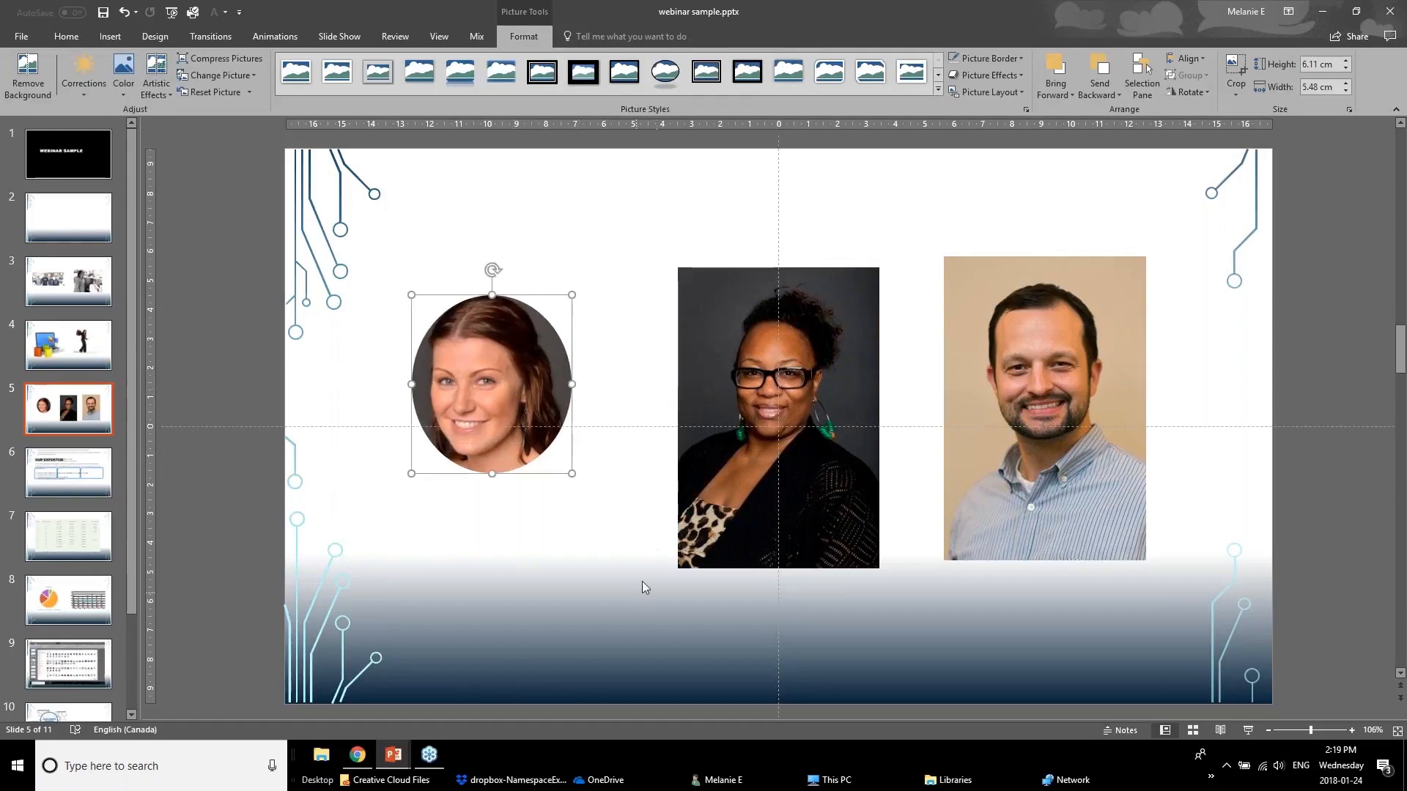
click(513, 535)
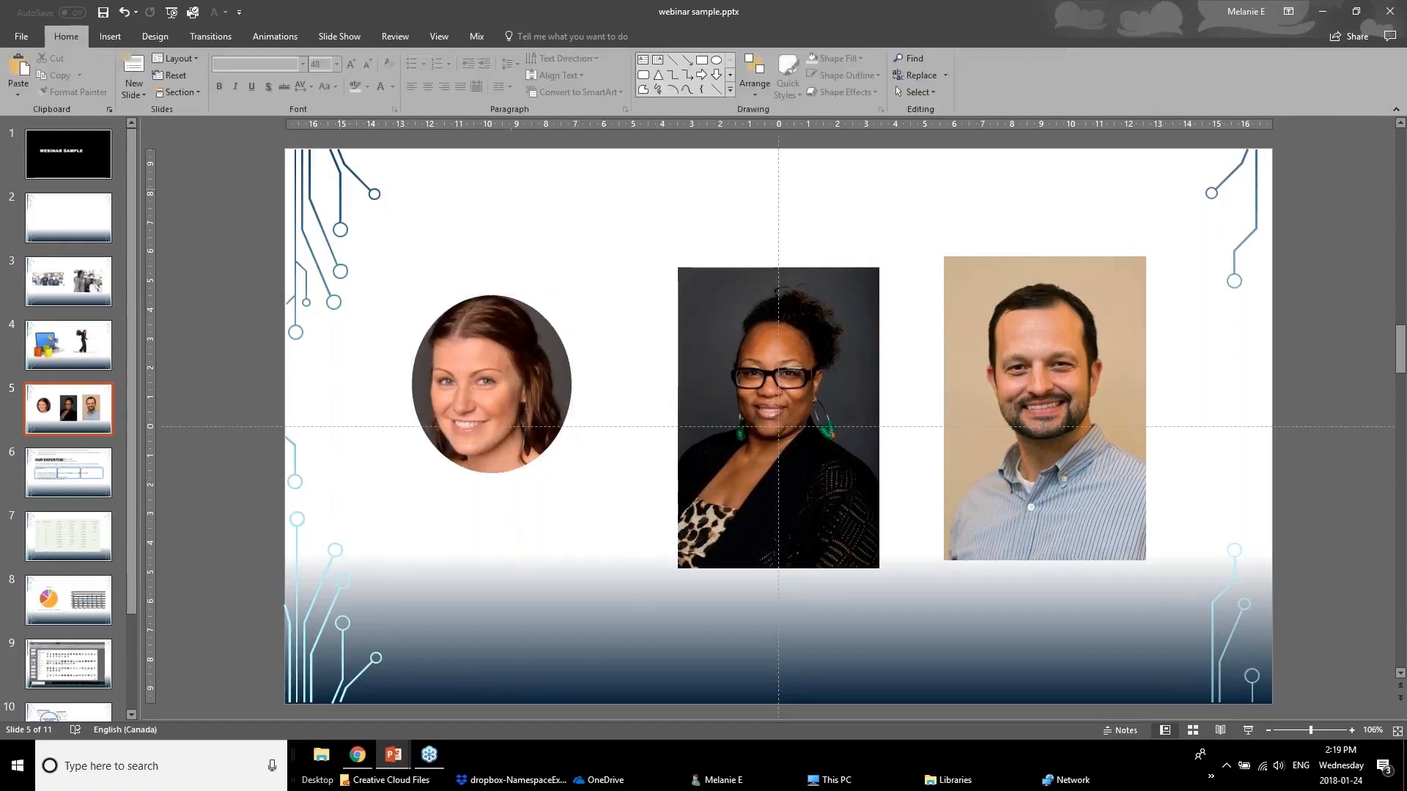
Copy the left portrait's oval shape to the middle and right portraits with Format Painter.
click(546, 408)
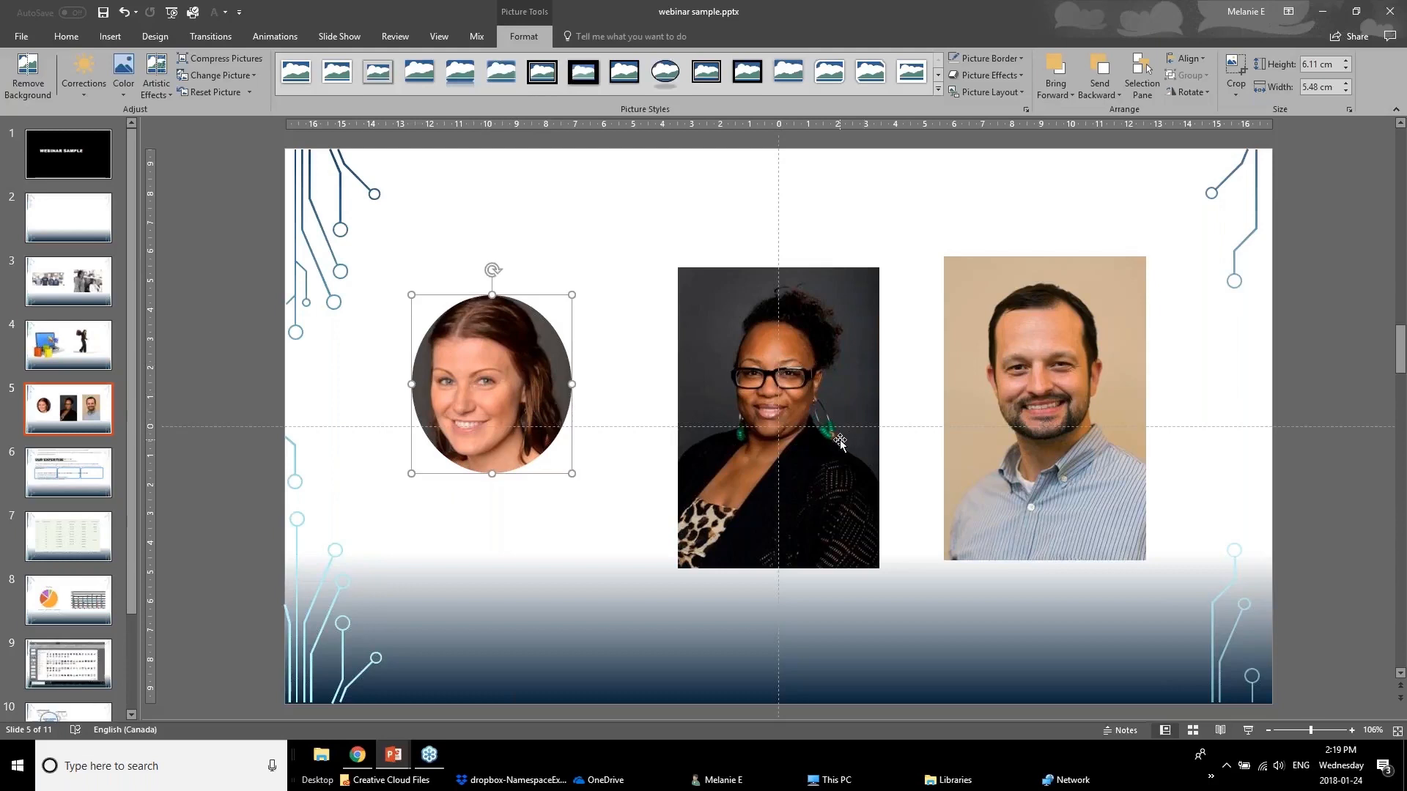
click(65, 36)
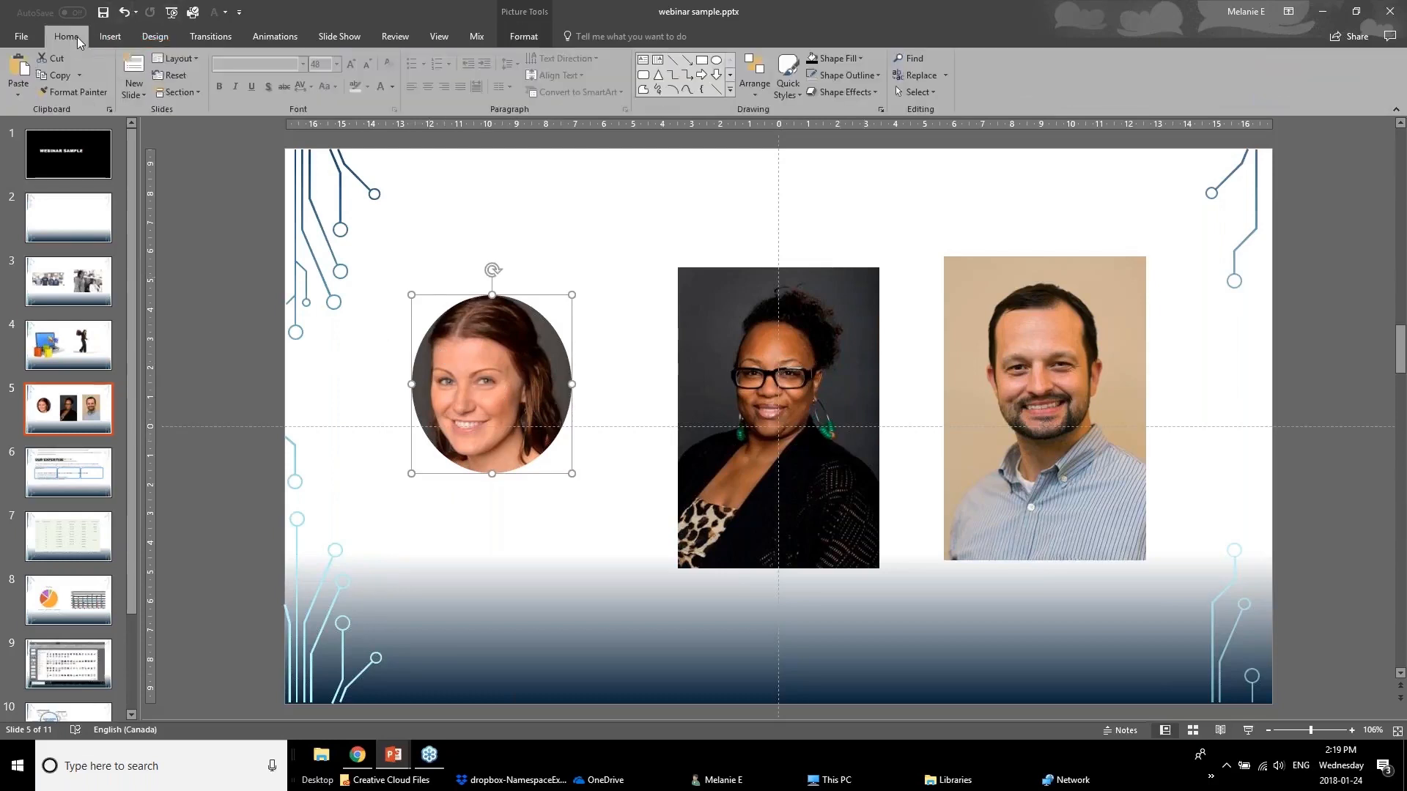
click(85, 94)
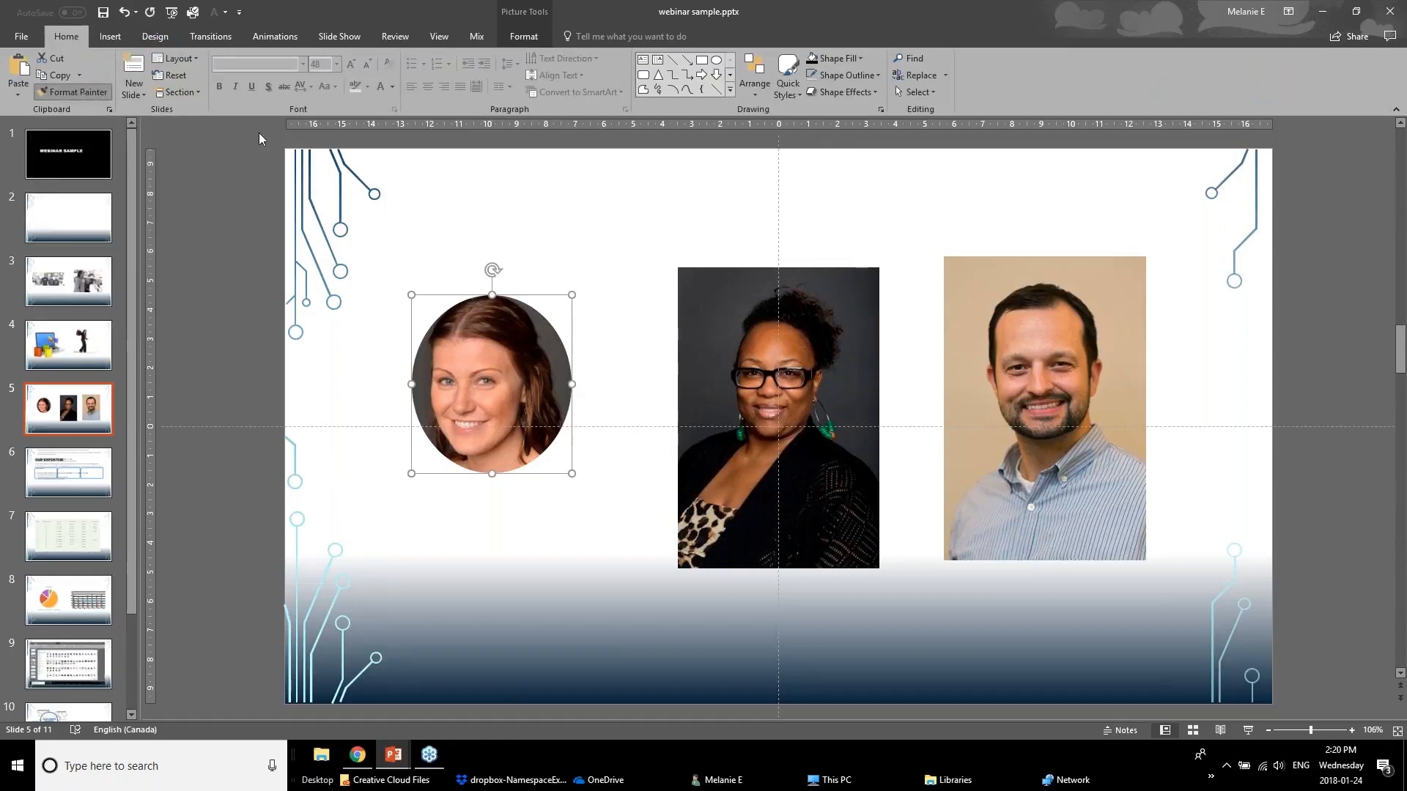
click(758, 309)
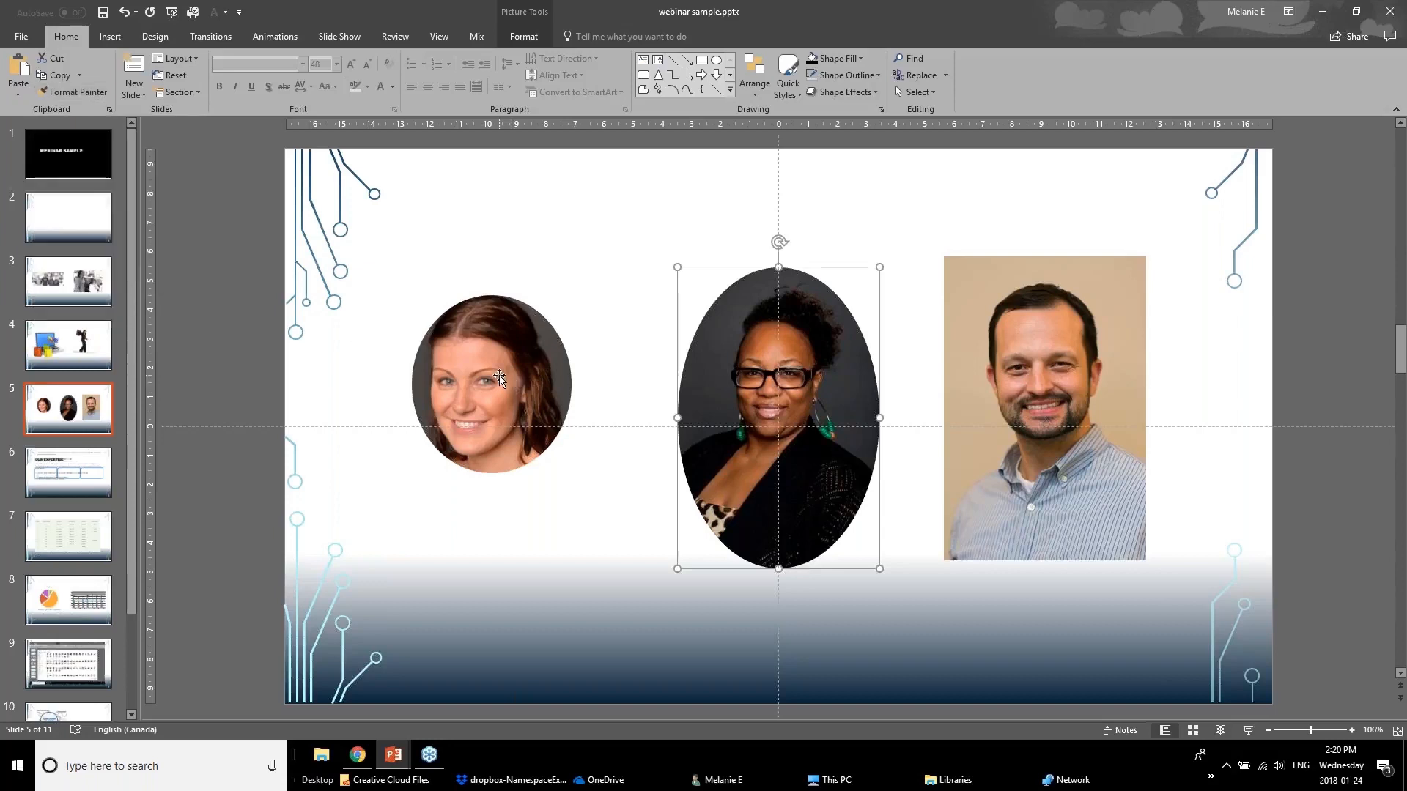
click(529, 397)
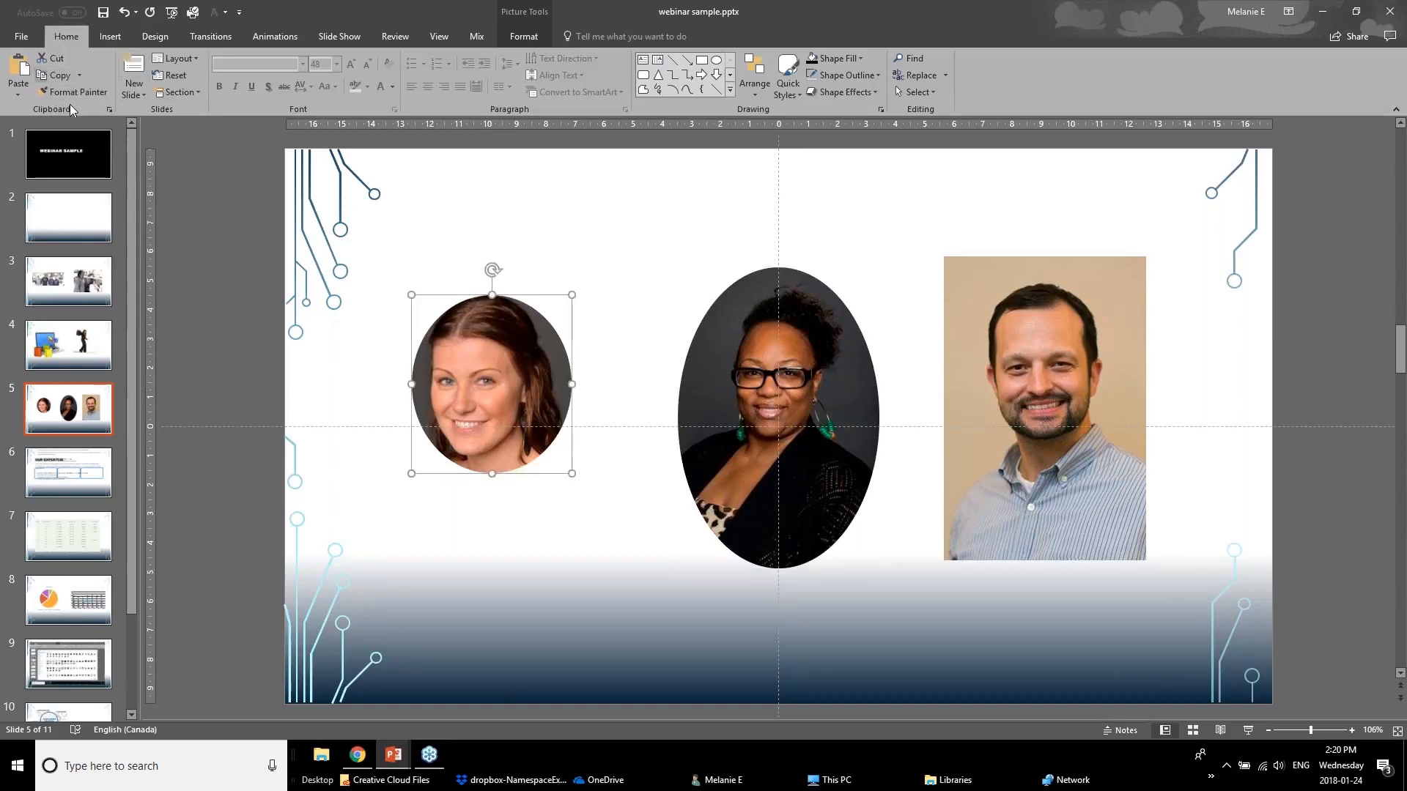
click(1017, 375)
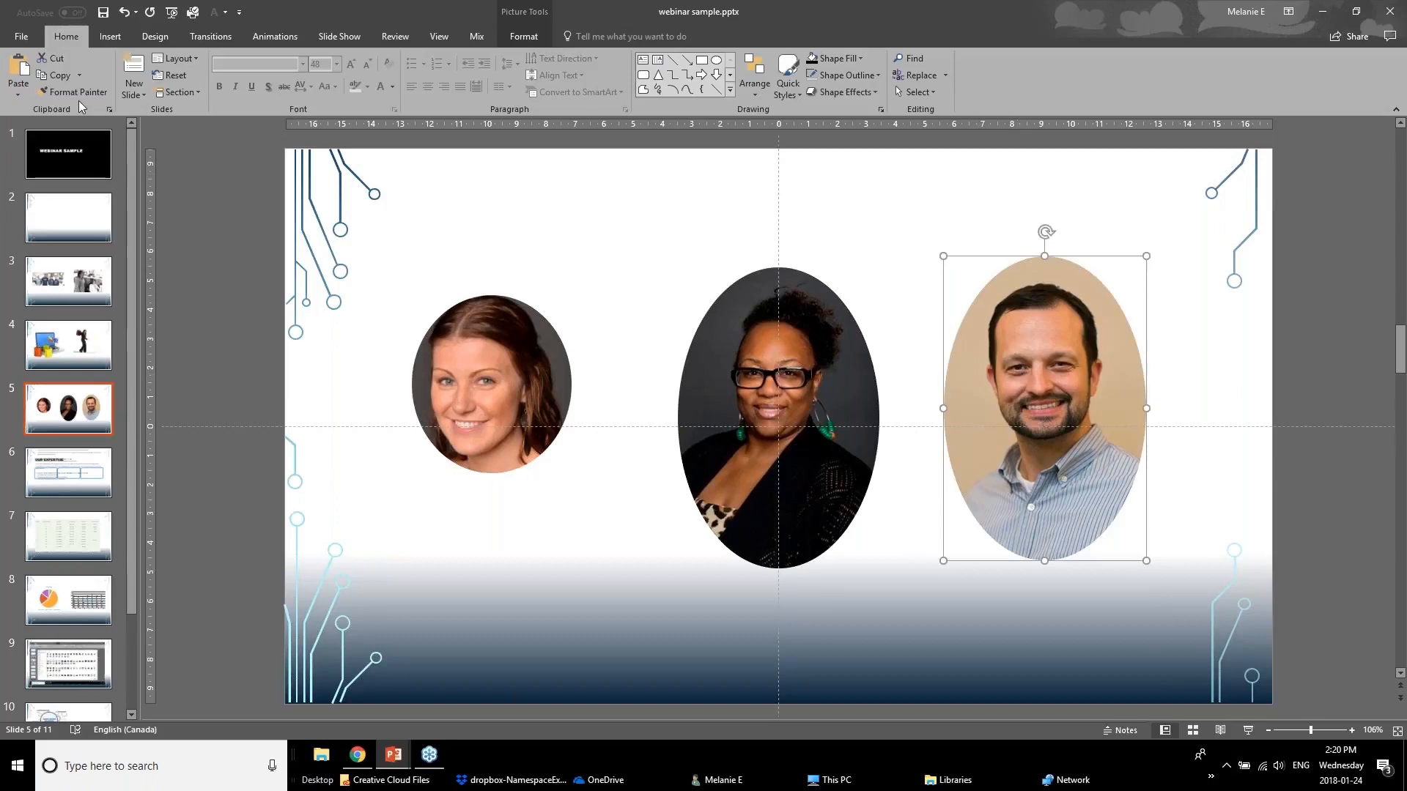
click(730, 458)
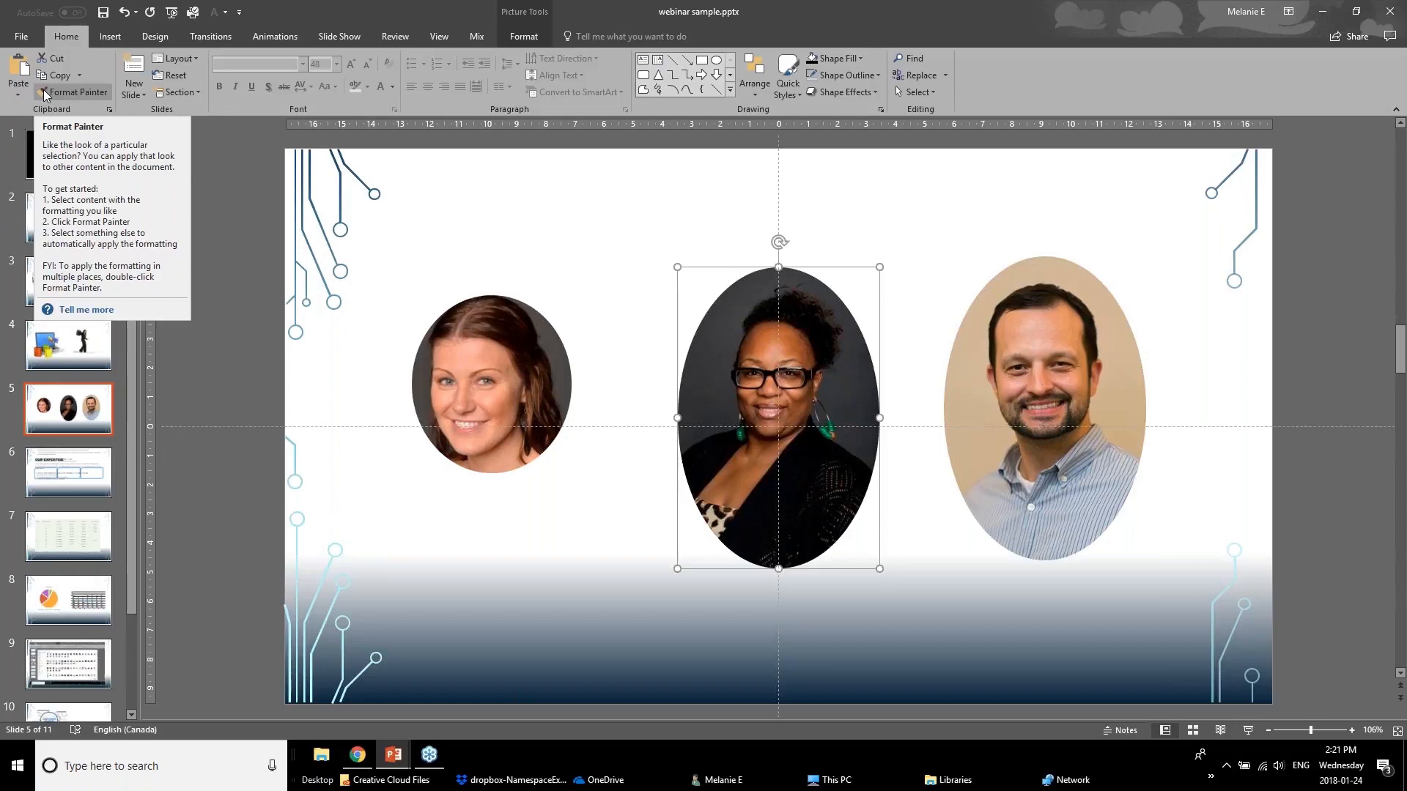
click(435, 599)
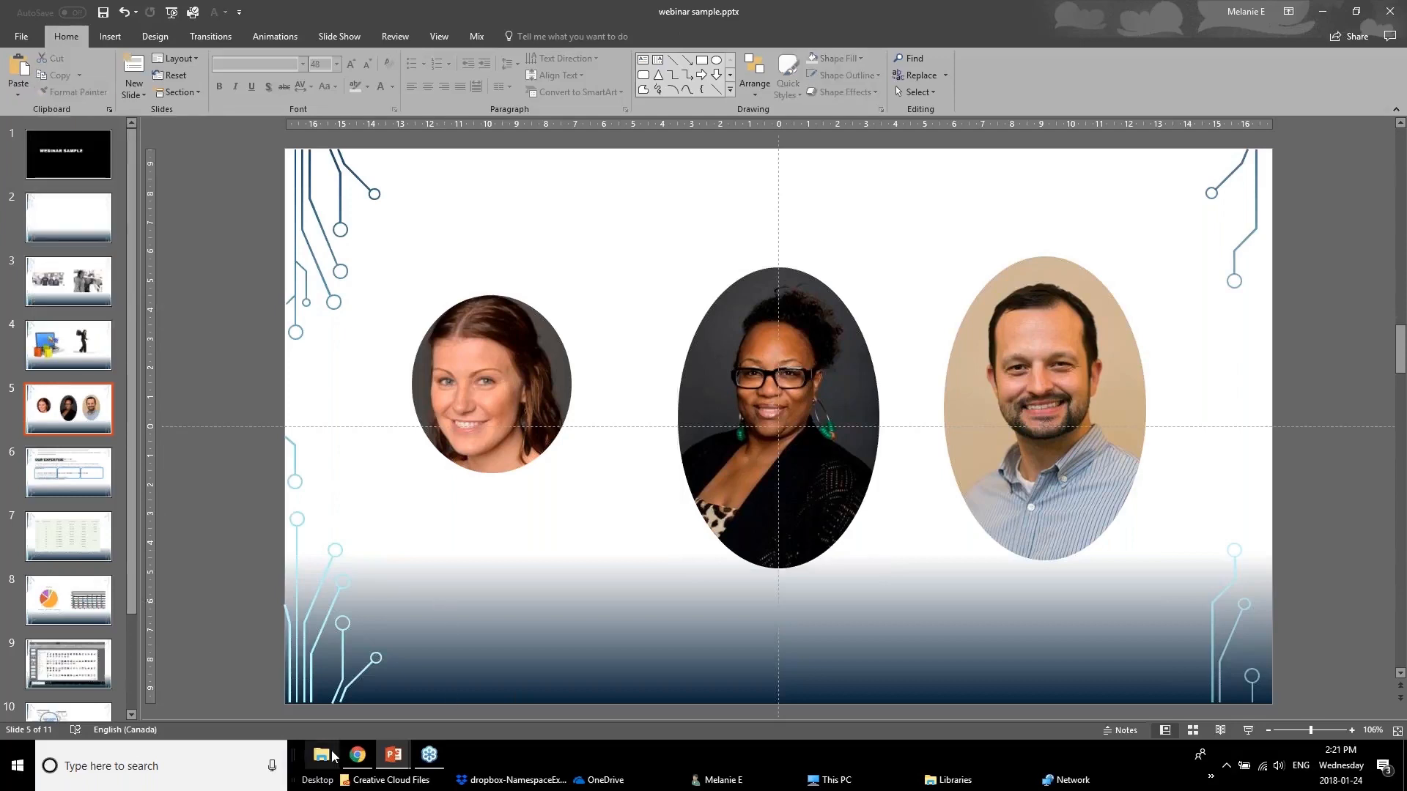
Switch to the Powerpoint Webinar January 2018 v1 presentation and review slides 8 to 10 on better looking images, background removal, and cropping.
click(393, 755)
click(359, 703)
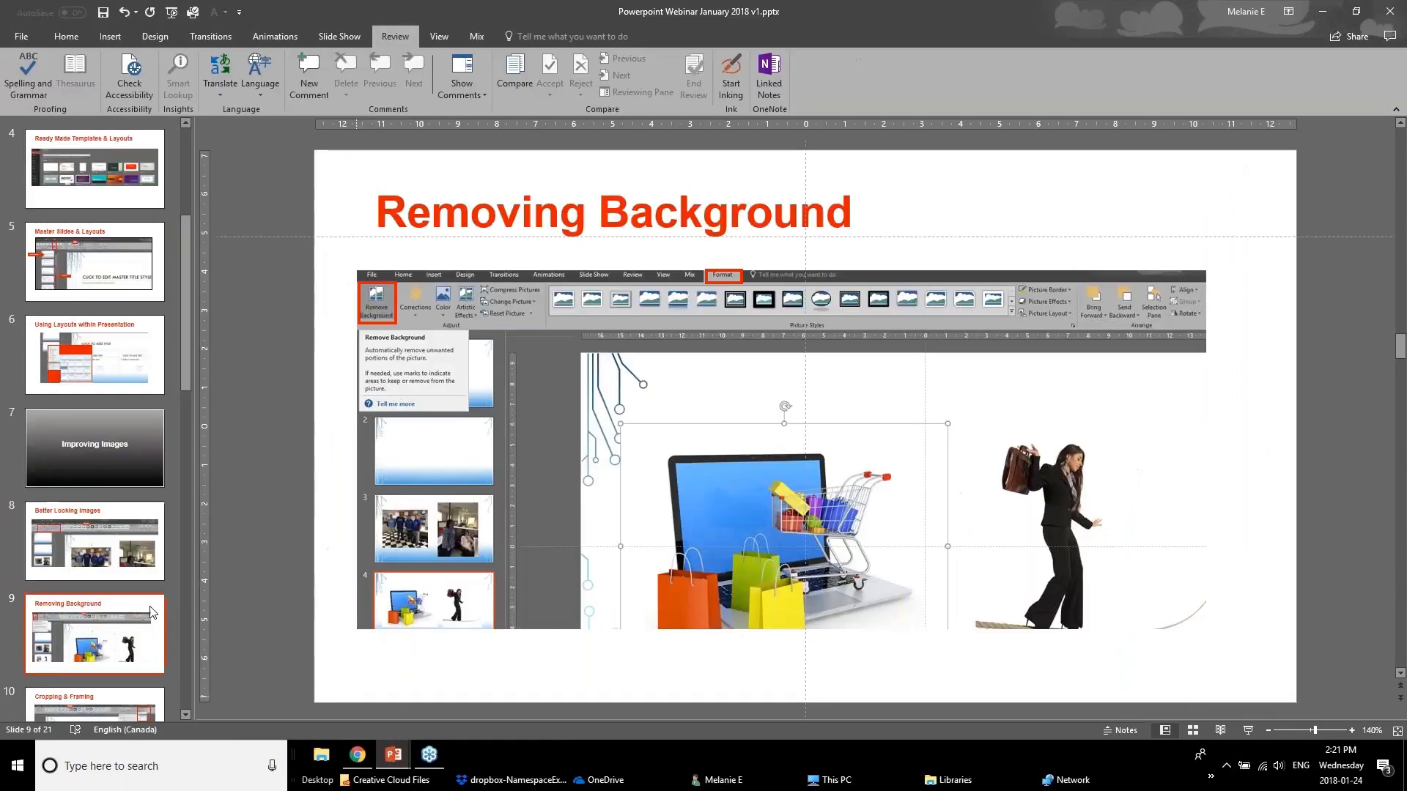
click(129, 554)
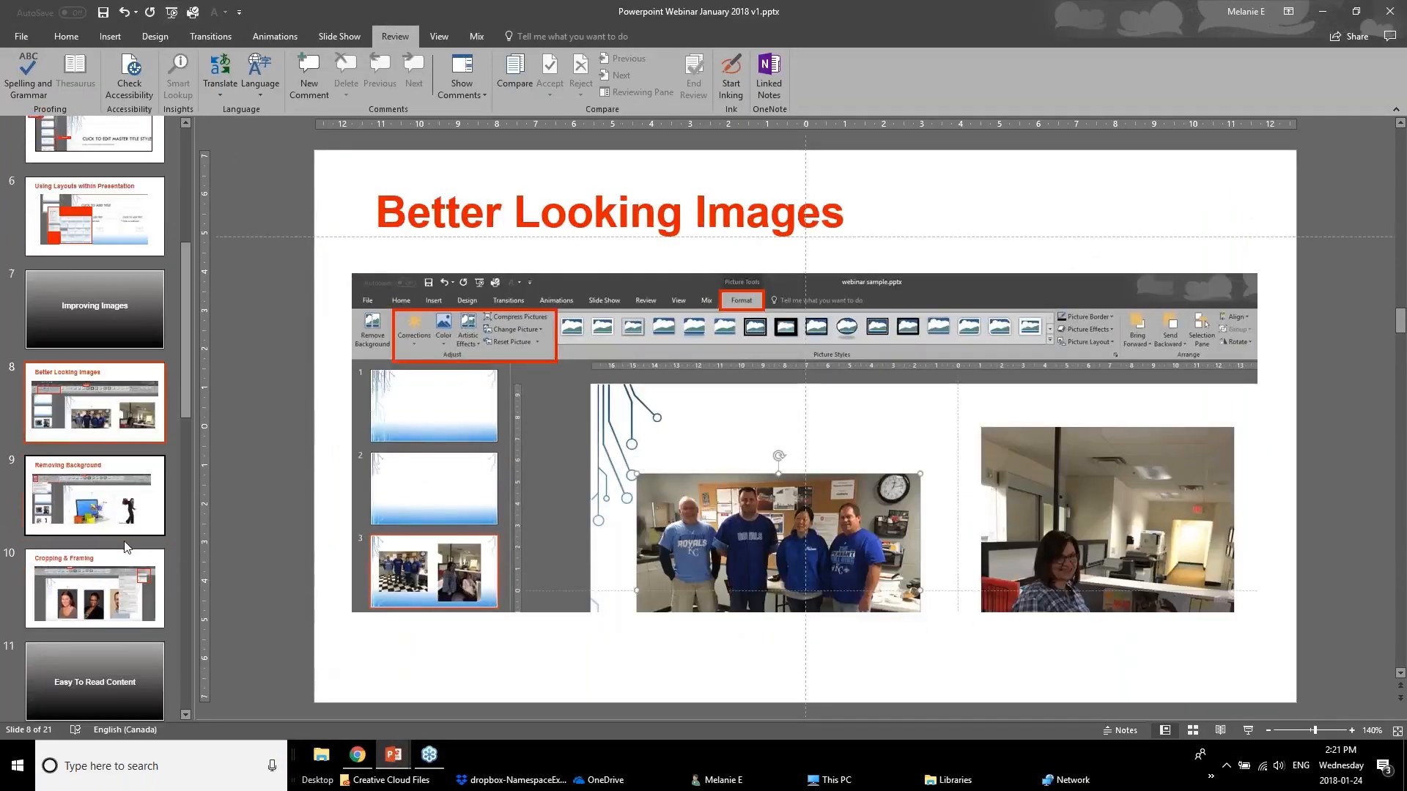
click(129, 561)
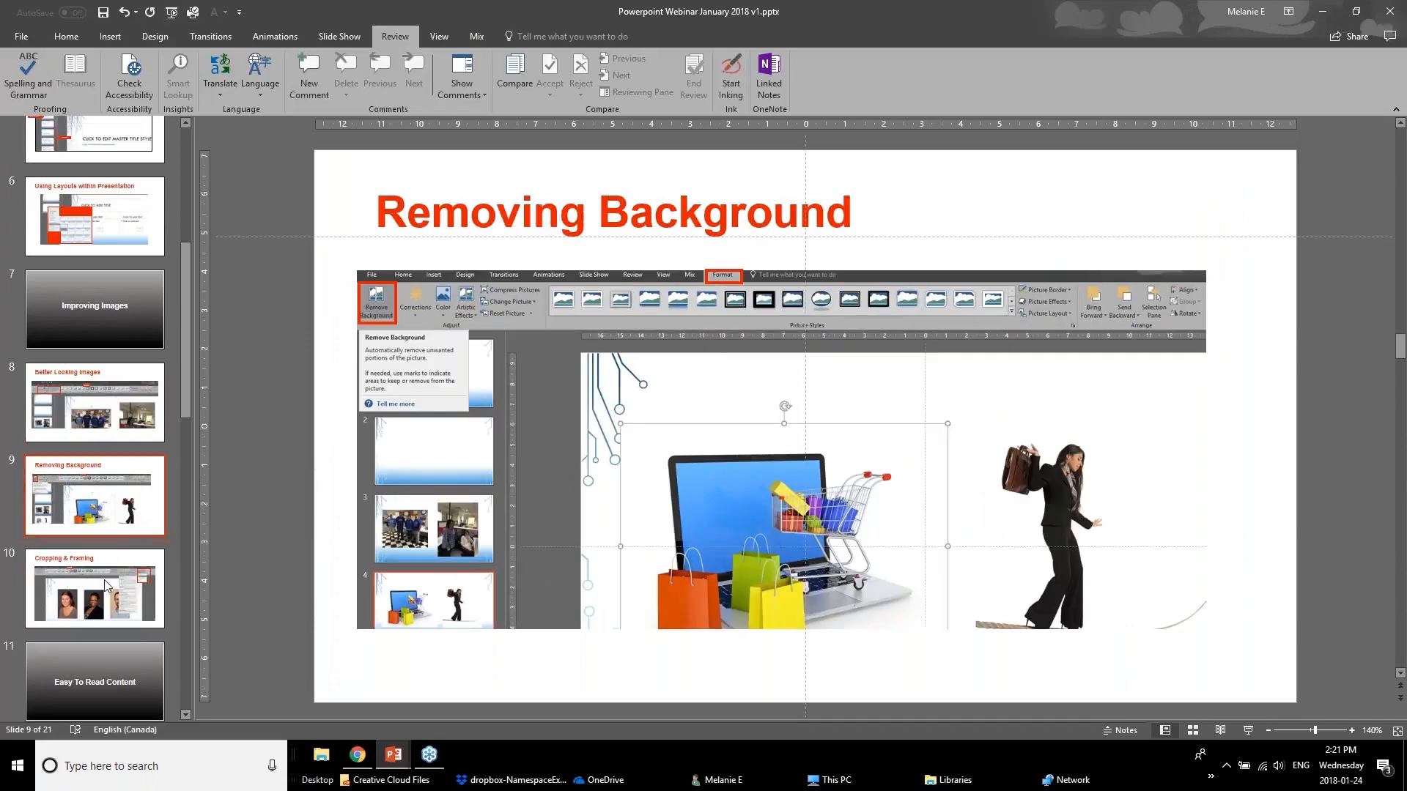
scroll(104, 583, down, 1)
click(90, 542)
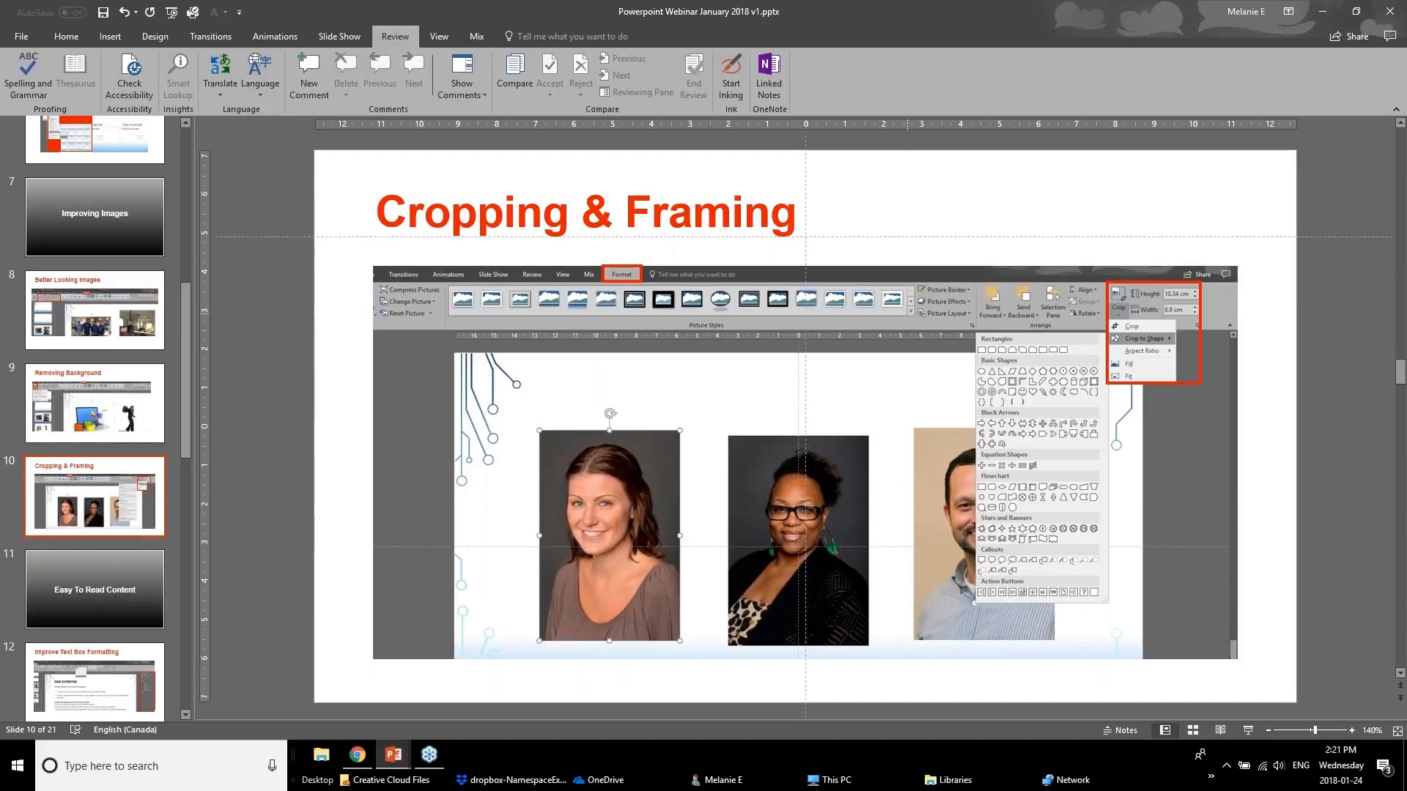
click(393, 755)
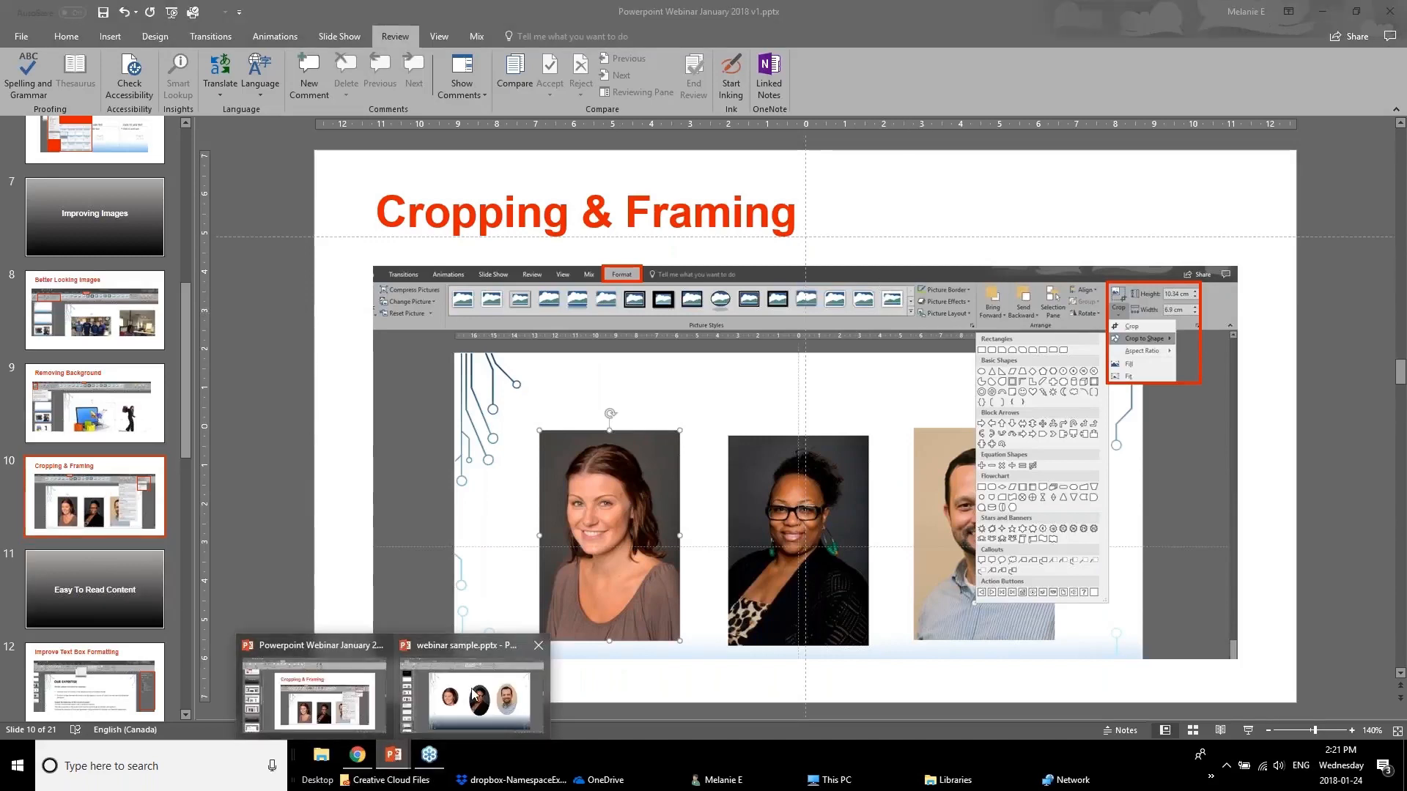
click(334, 716)
In webinar sample.pptx, apply the tilted white-frame picture style to the left portrait on slide 5 and move it slightly up and right.
click(394, 755)
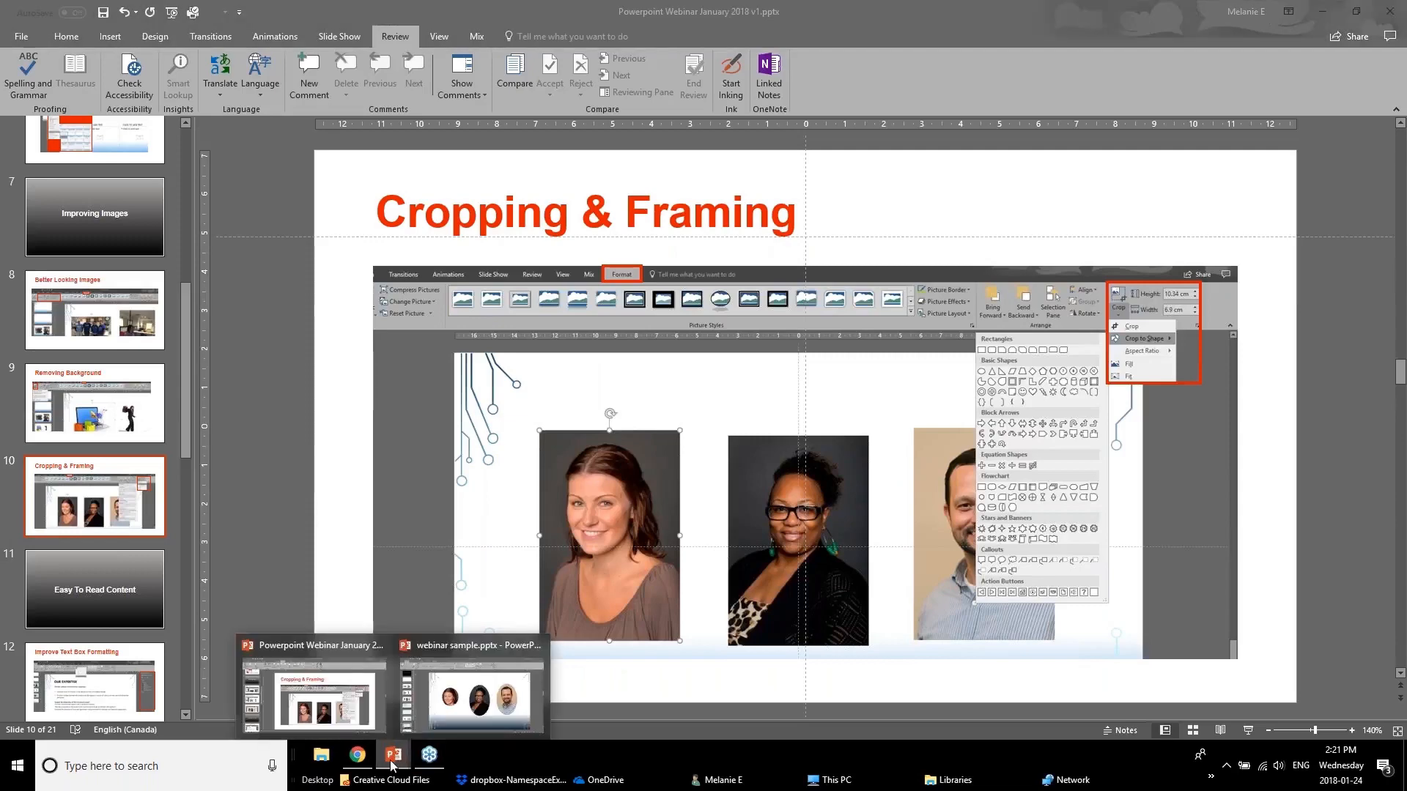
click(476, 689)
click(461, 407)
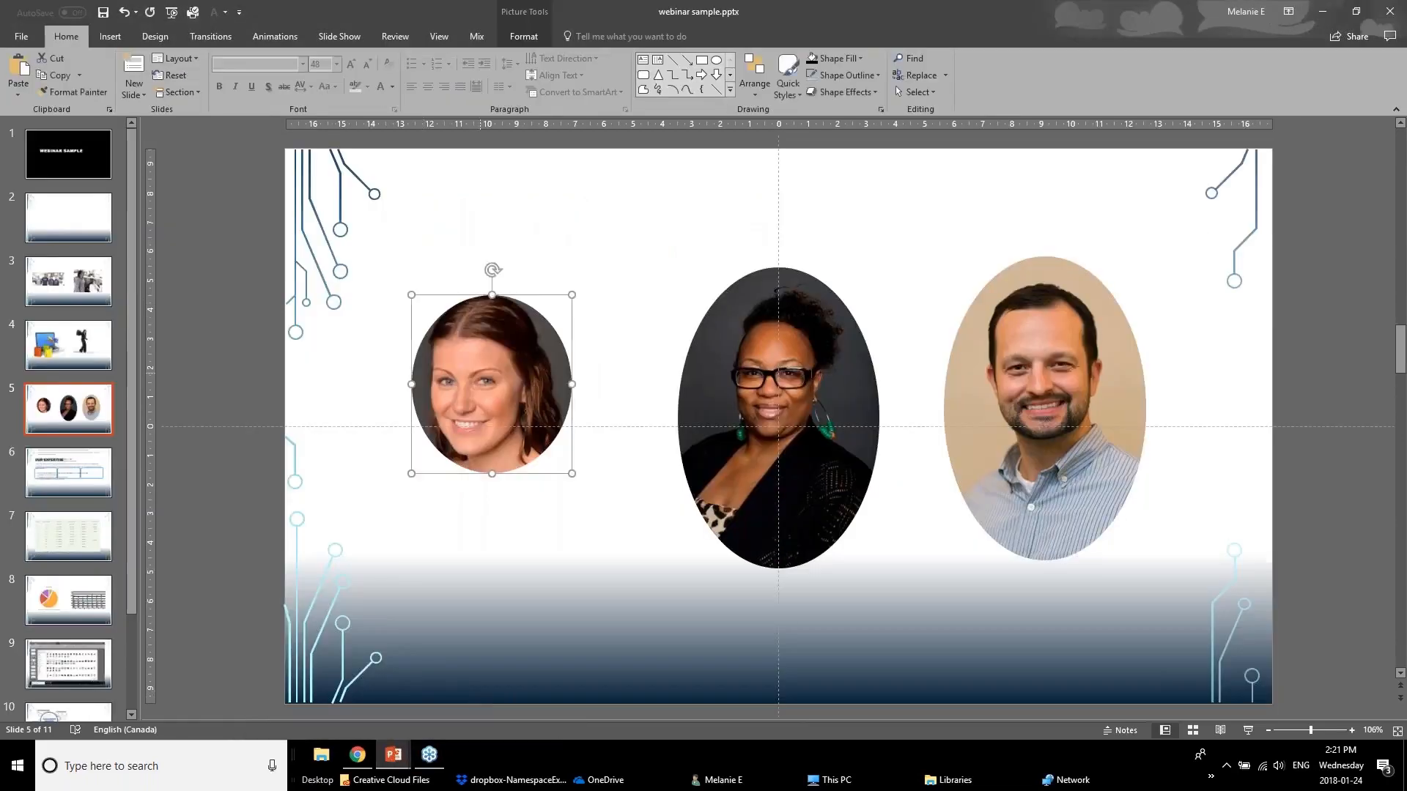
click(525, 22)
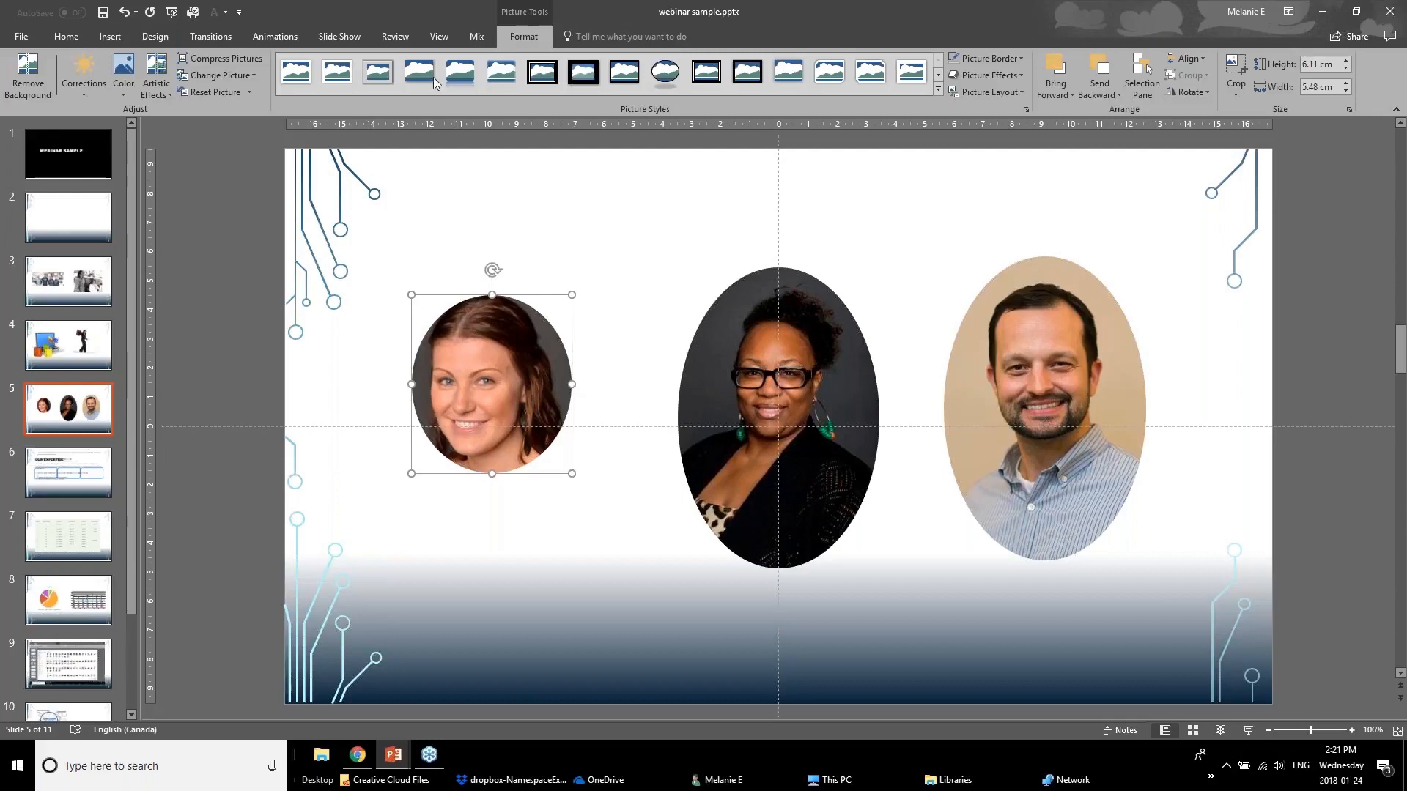
click(937, 91)
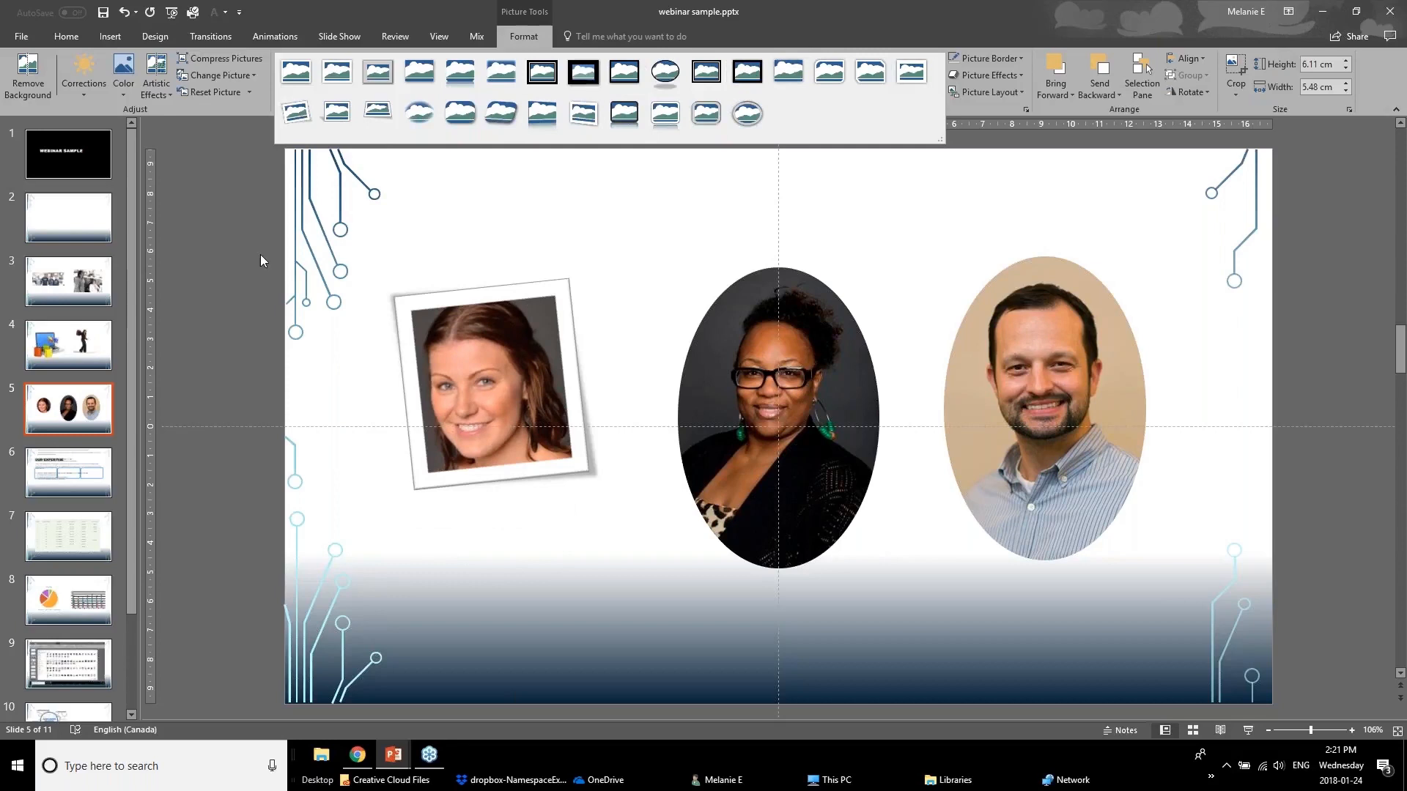
click(306, 101)
drag(491, 384, 513, 347)
click(284, 443)
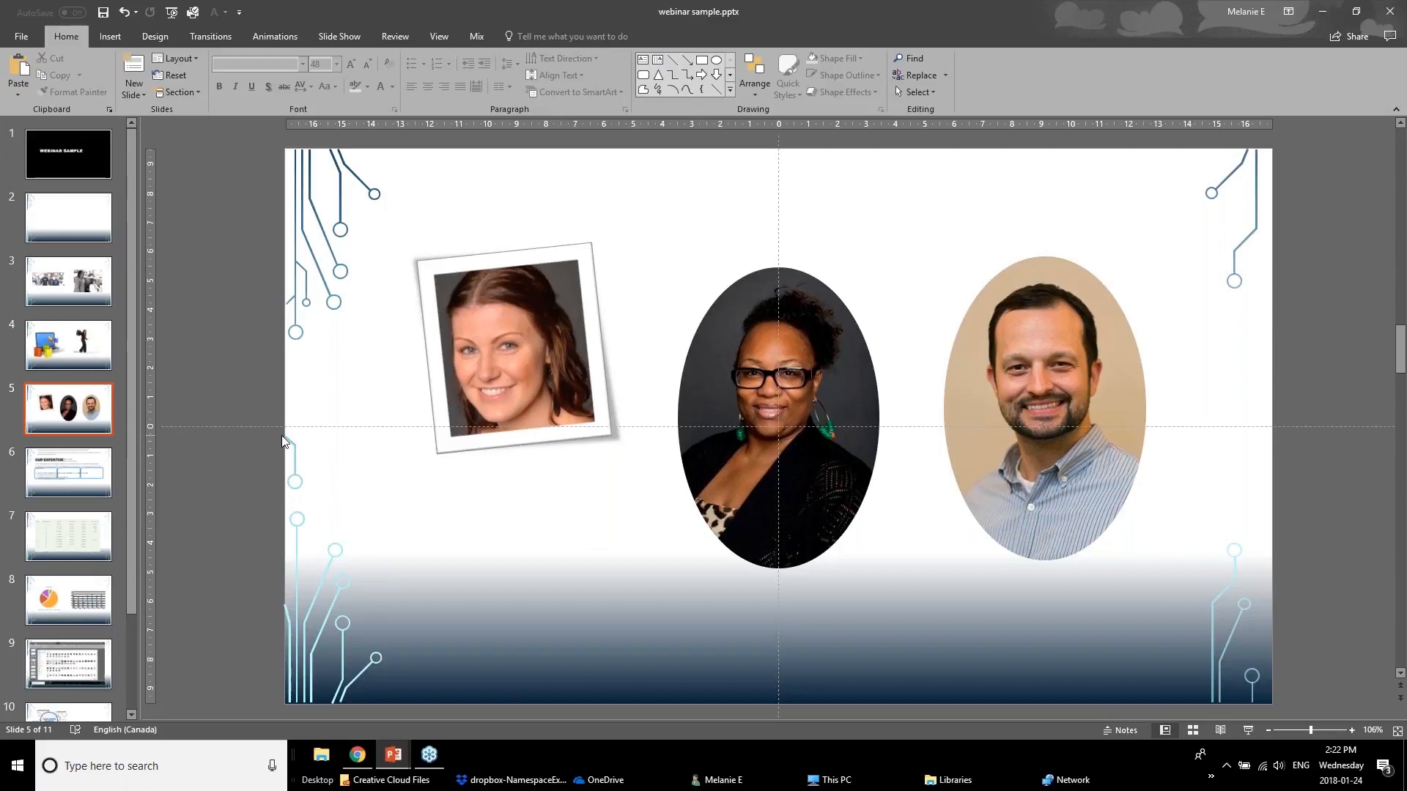
Preview border and shadow options on the middle portrait, try a preset picture style, and undo it.
click(737, 359)
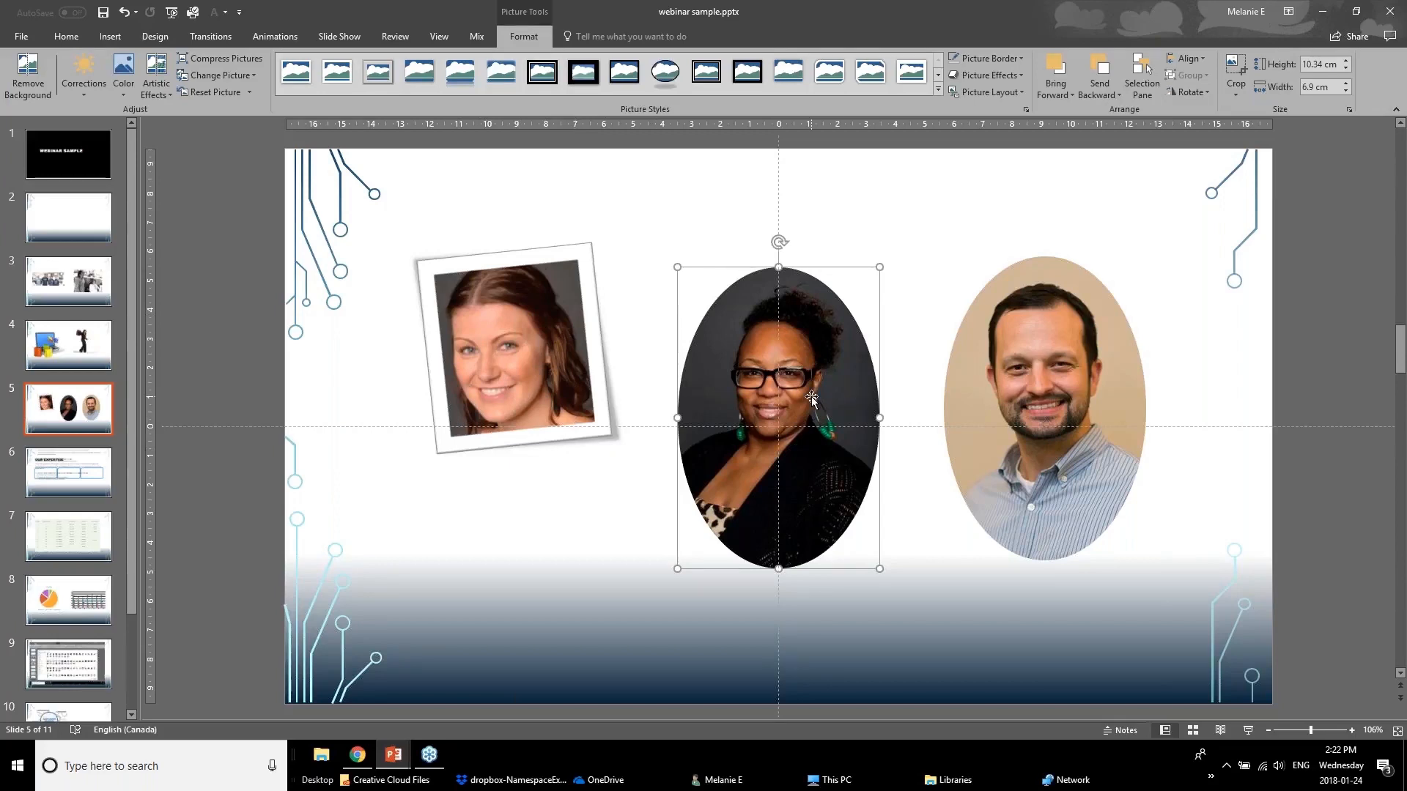
click(986, 60)
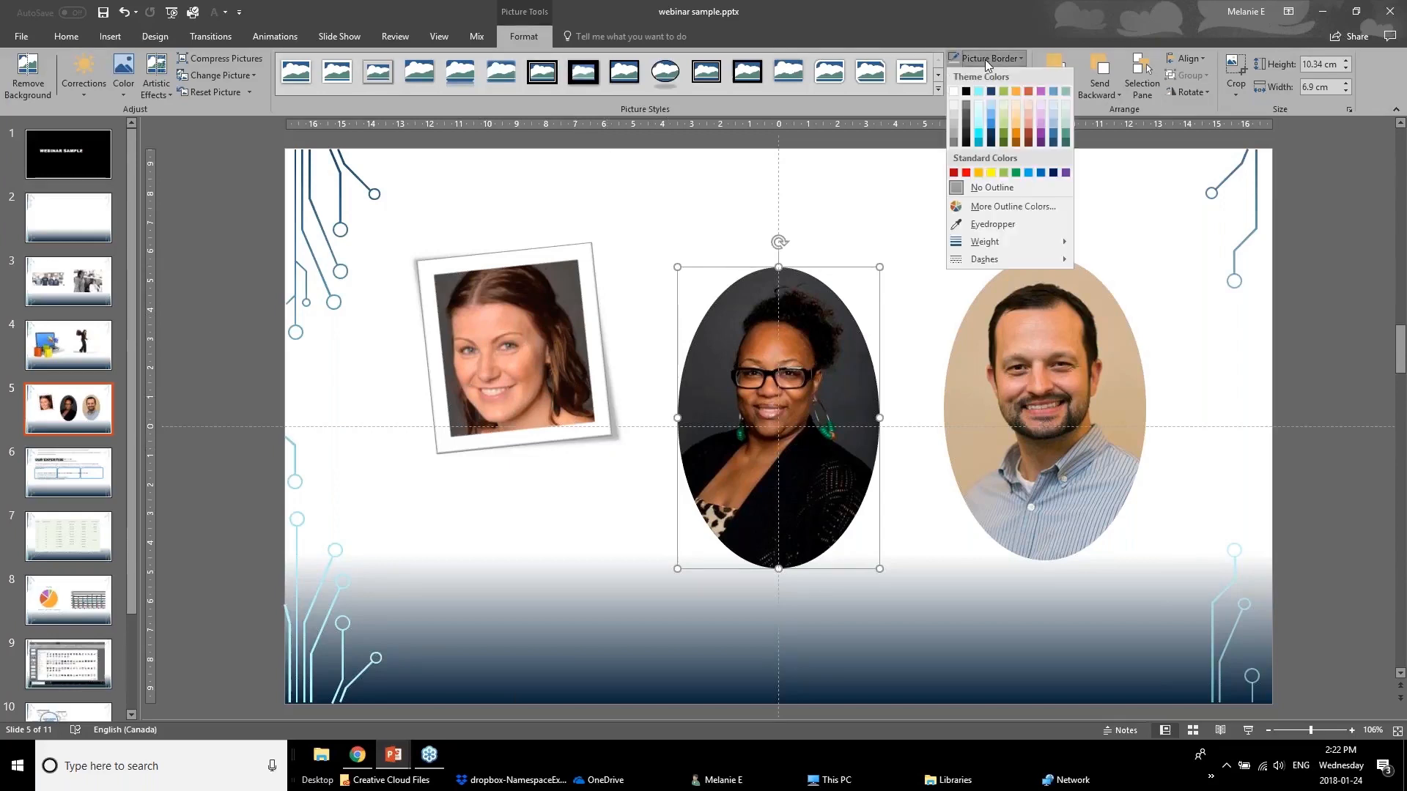
click(920, 148)
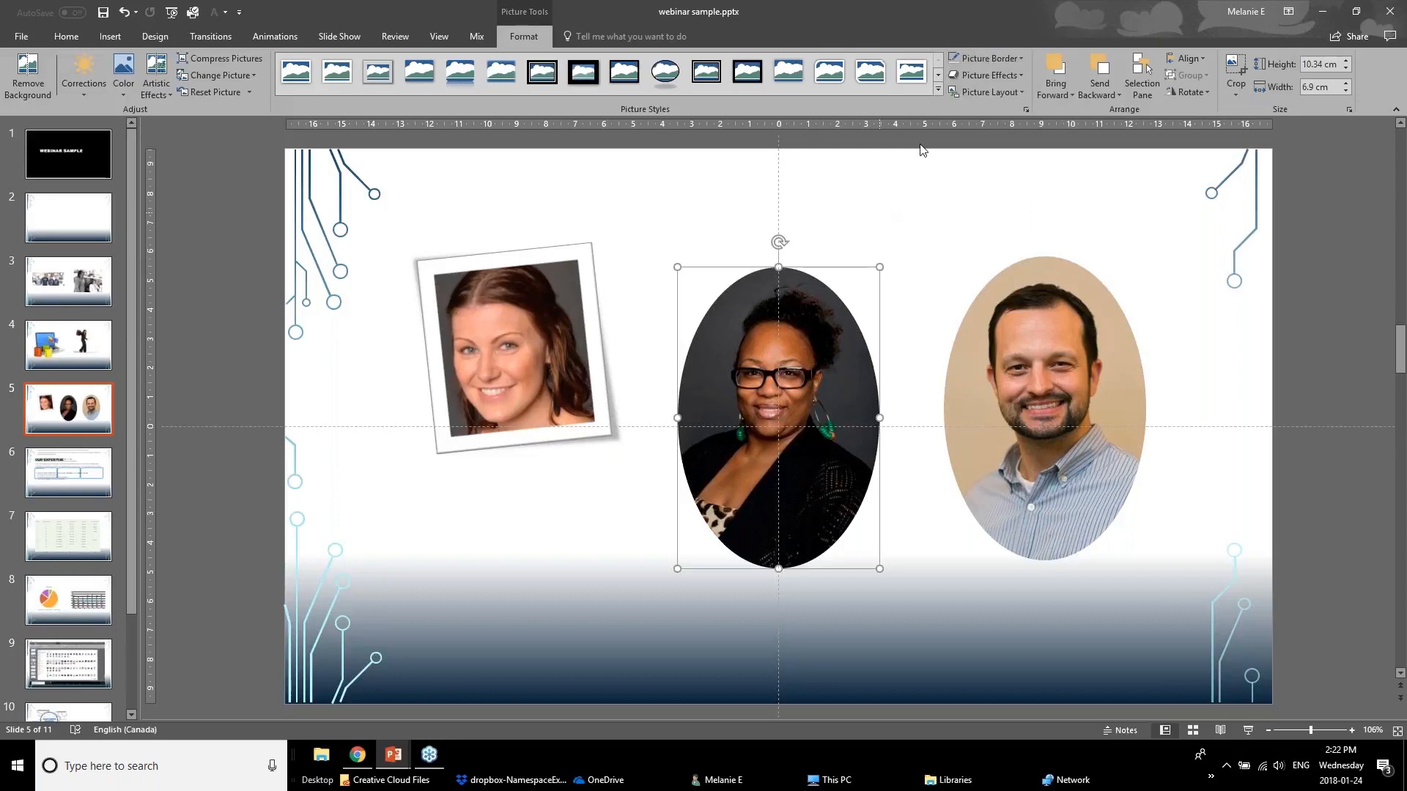
click(996, 60)
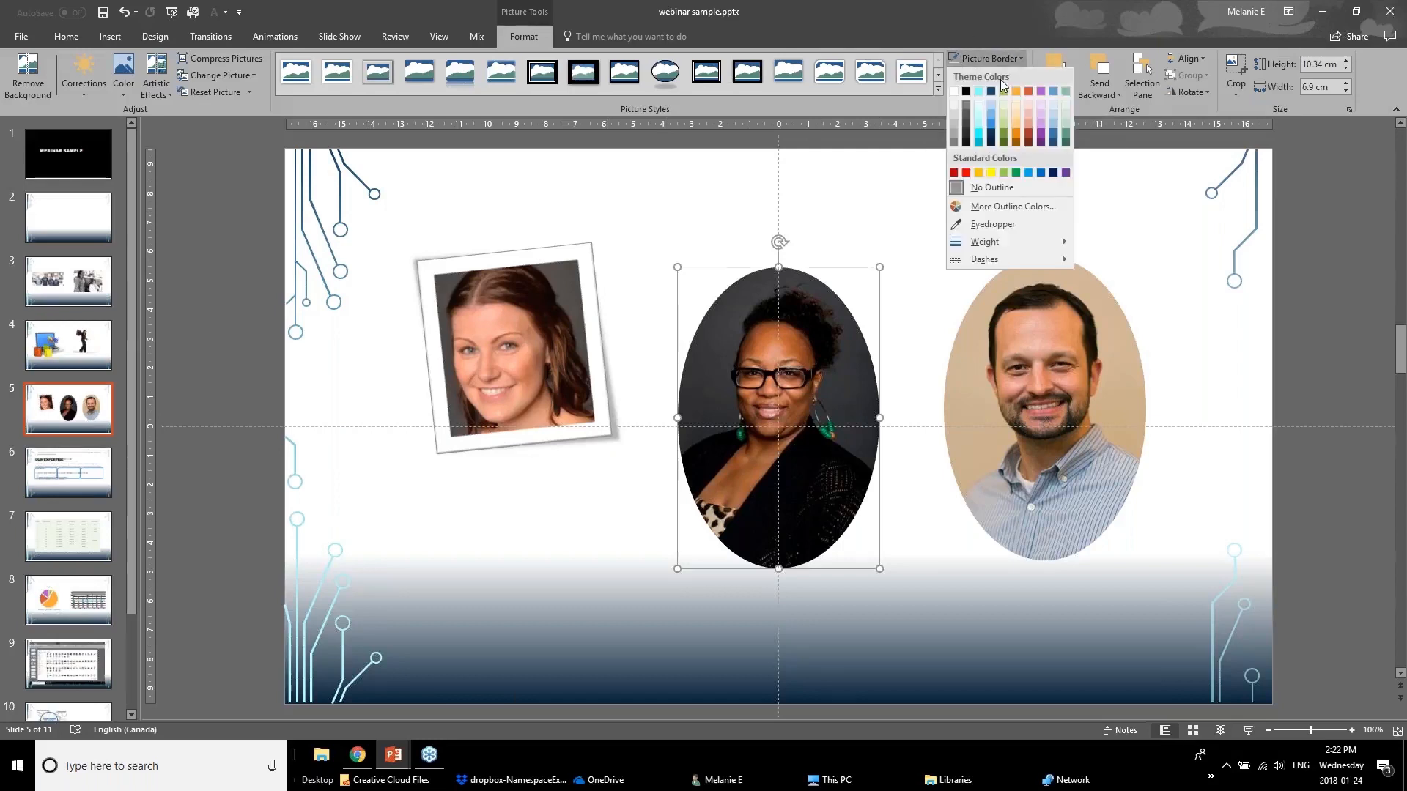
click(986, 59)
click(987, 76)
mouse_move(1024, 152)
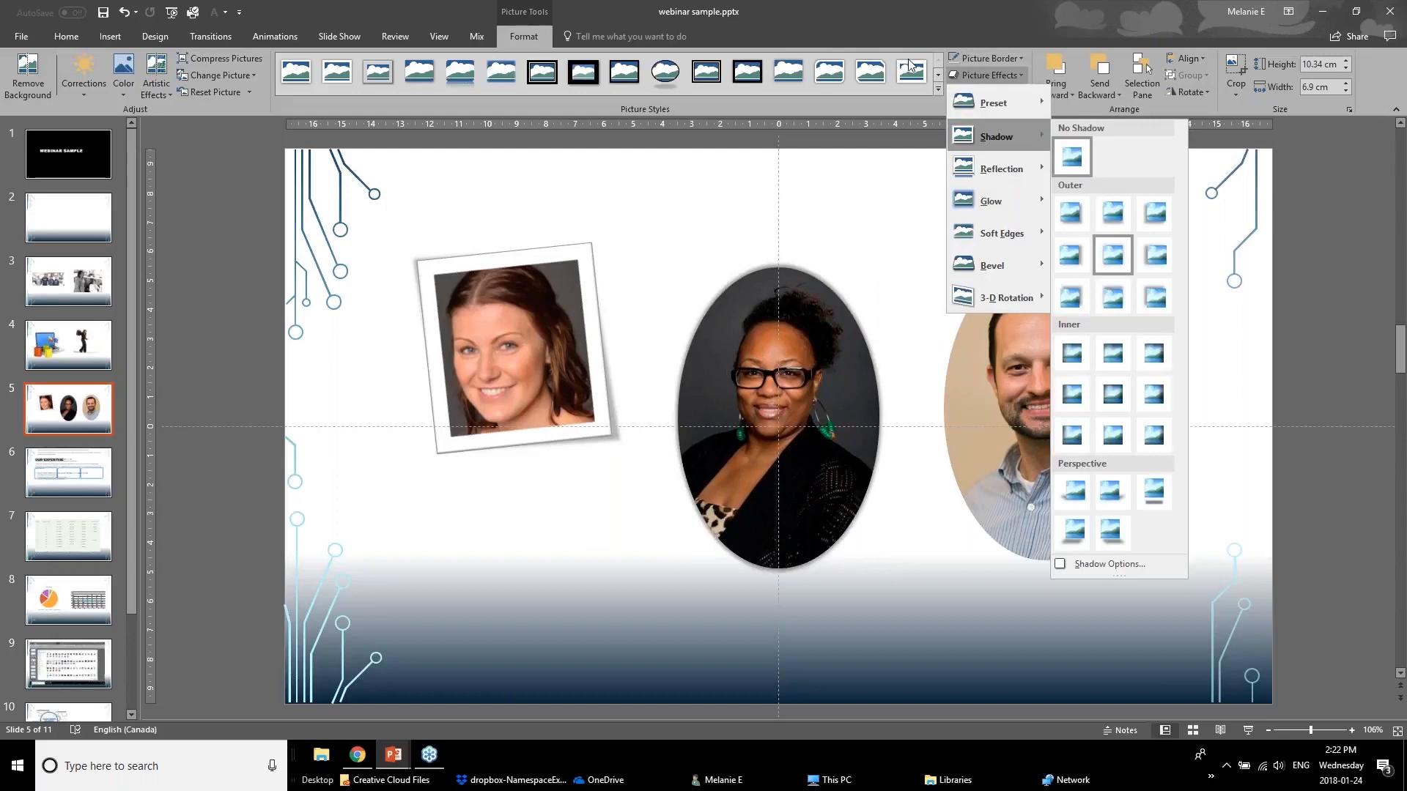
click(503, 78)
key(ctrl+z)
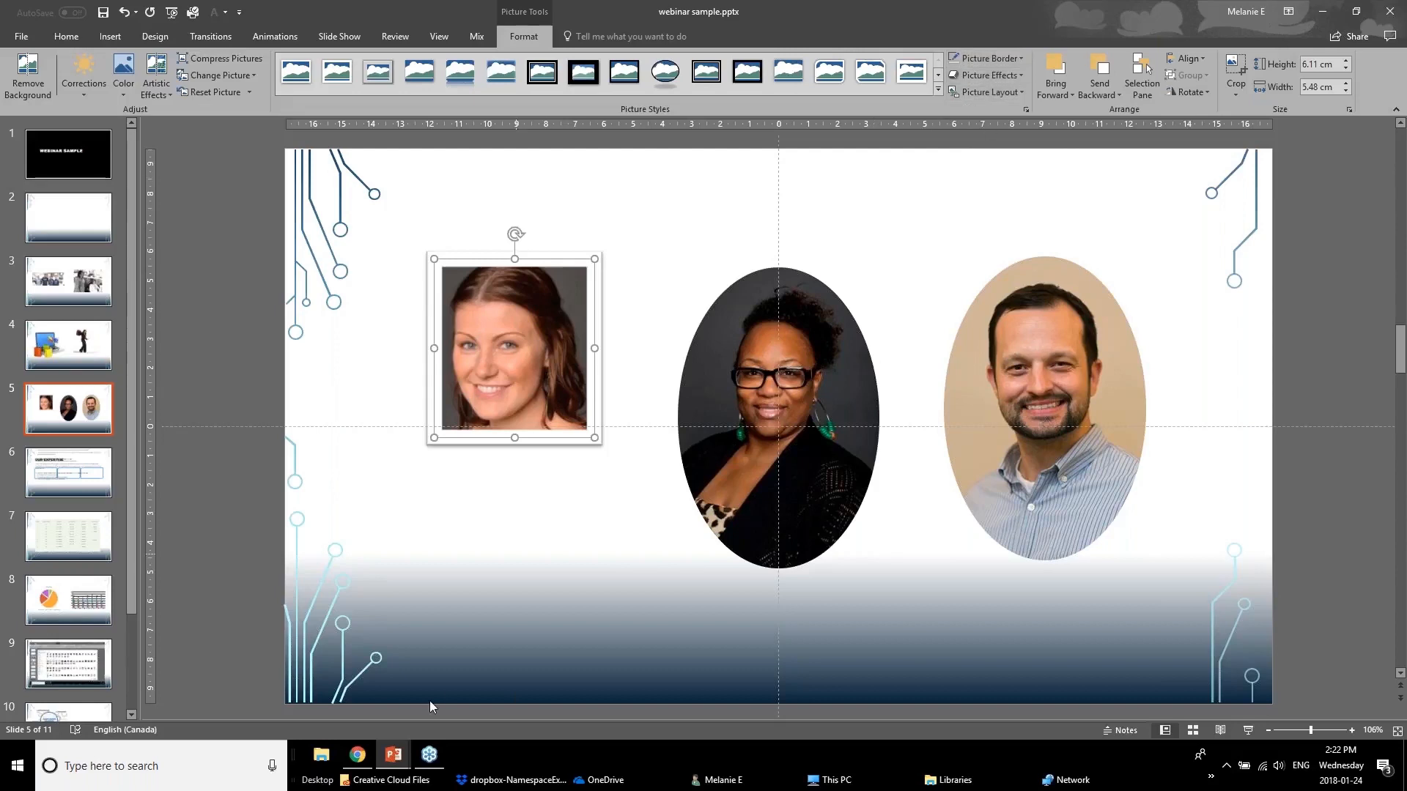
Switch to the Powerpoint Webinar January 2018 v1 presentation and view the Easy To Read Content and Improve Text Box Formatting slides.
click(393, 754)
click(315, 693)
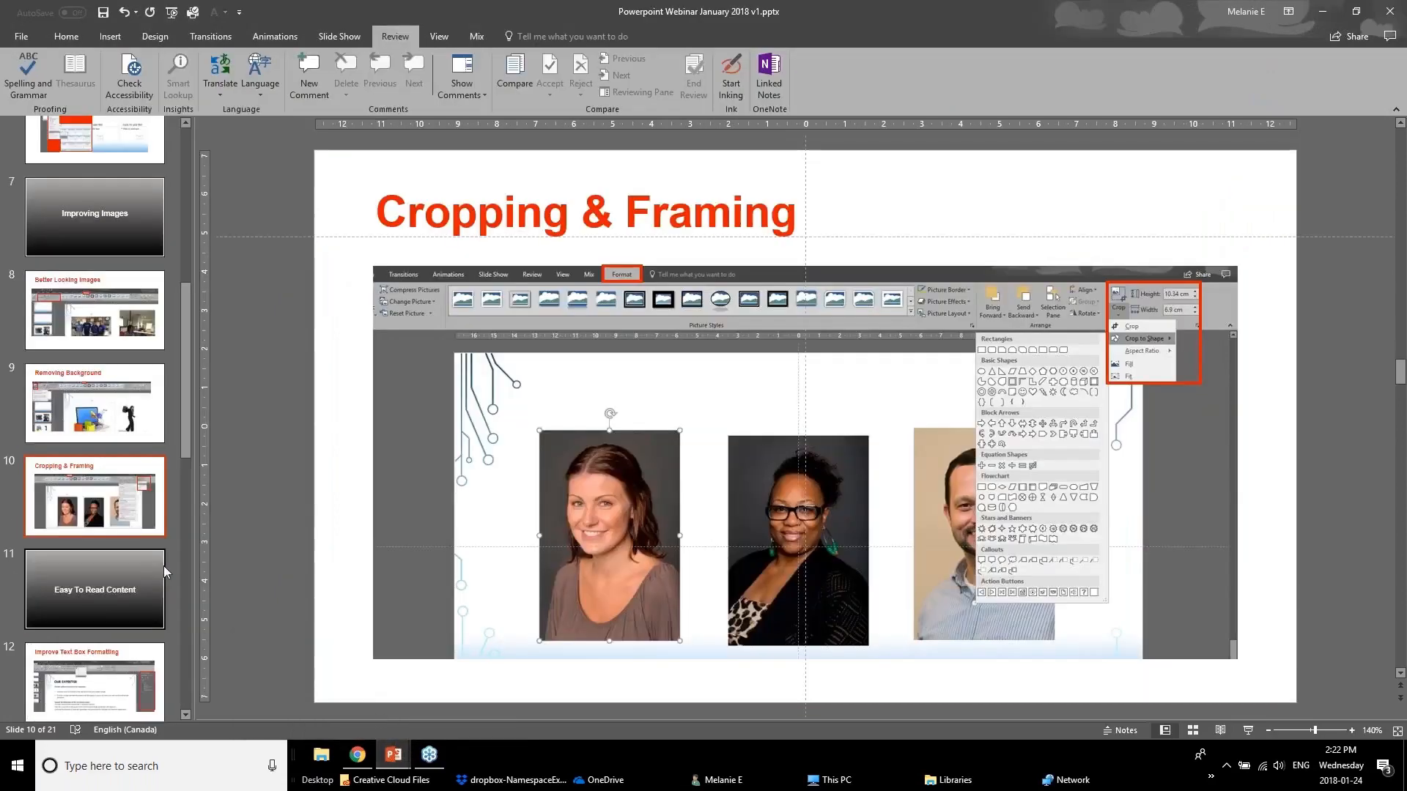
scroll(164, 566, down, 1)
click(120, 522)
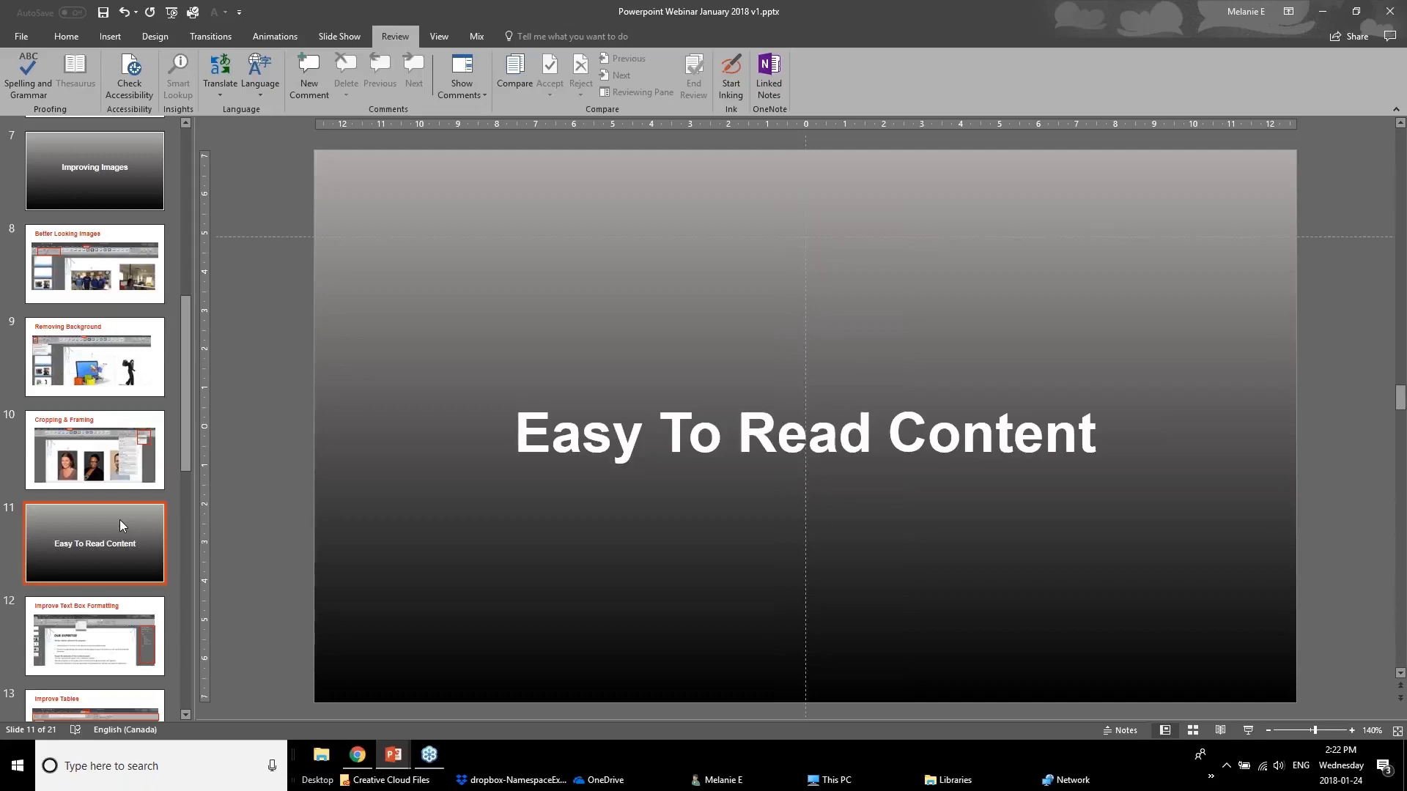
click(79, 671)
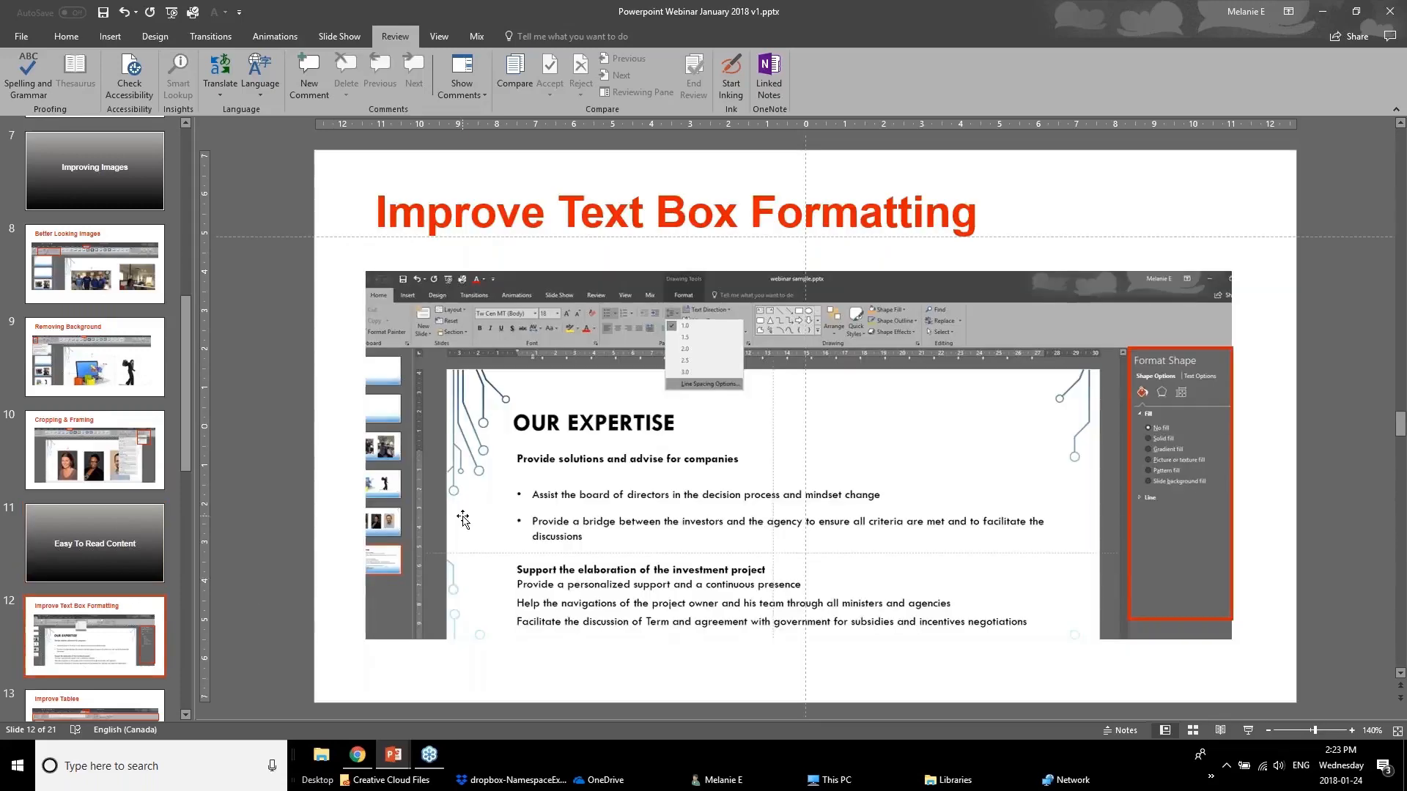
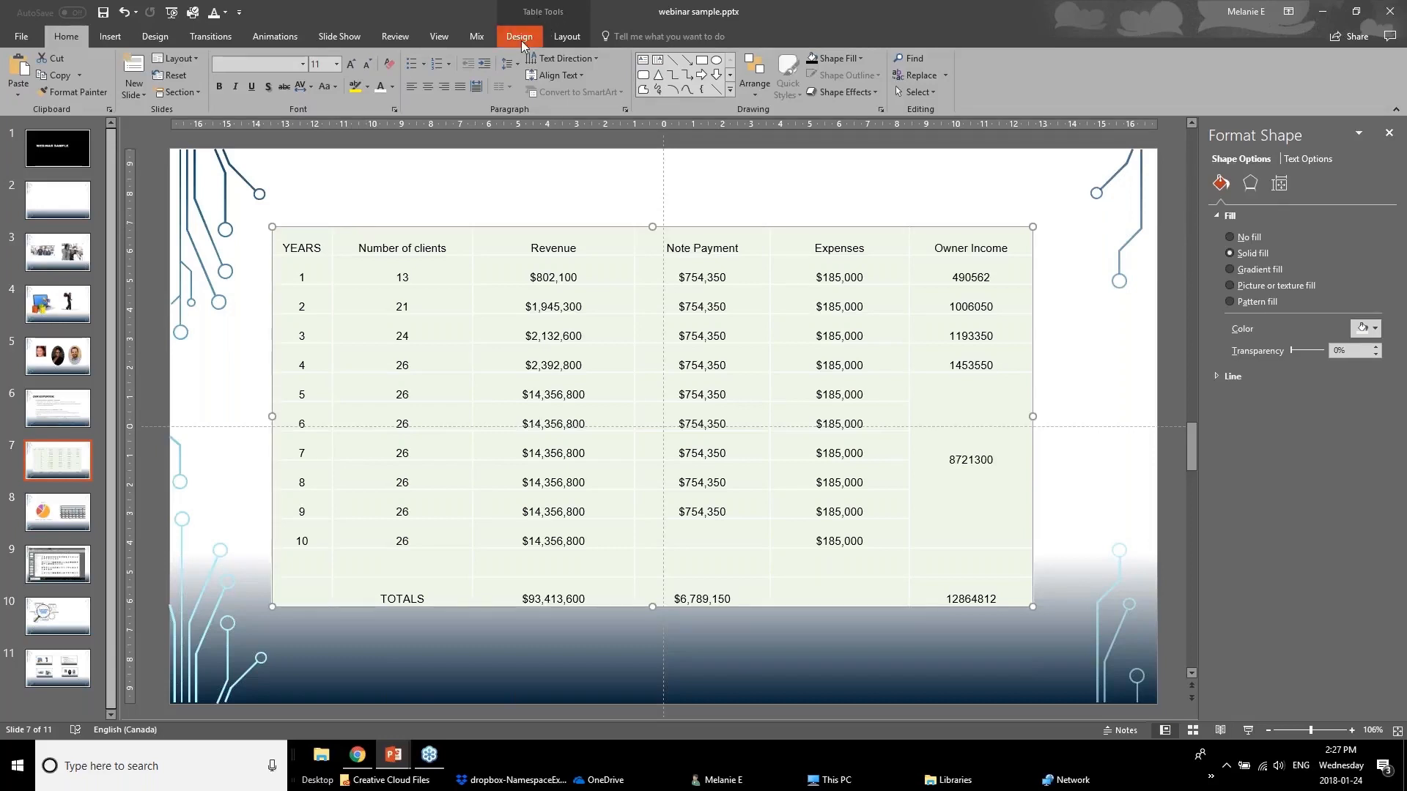
Examine the table design and layout options for the yearly revenue table on slide 7 of the sample presentation.
click(521, 41)
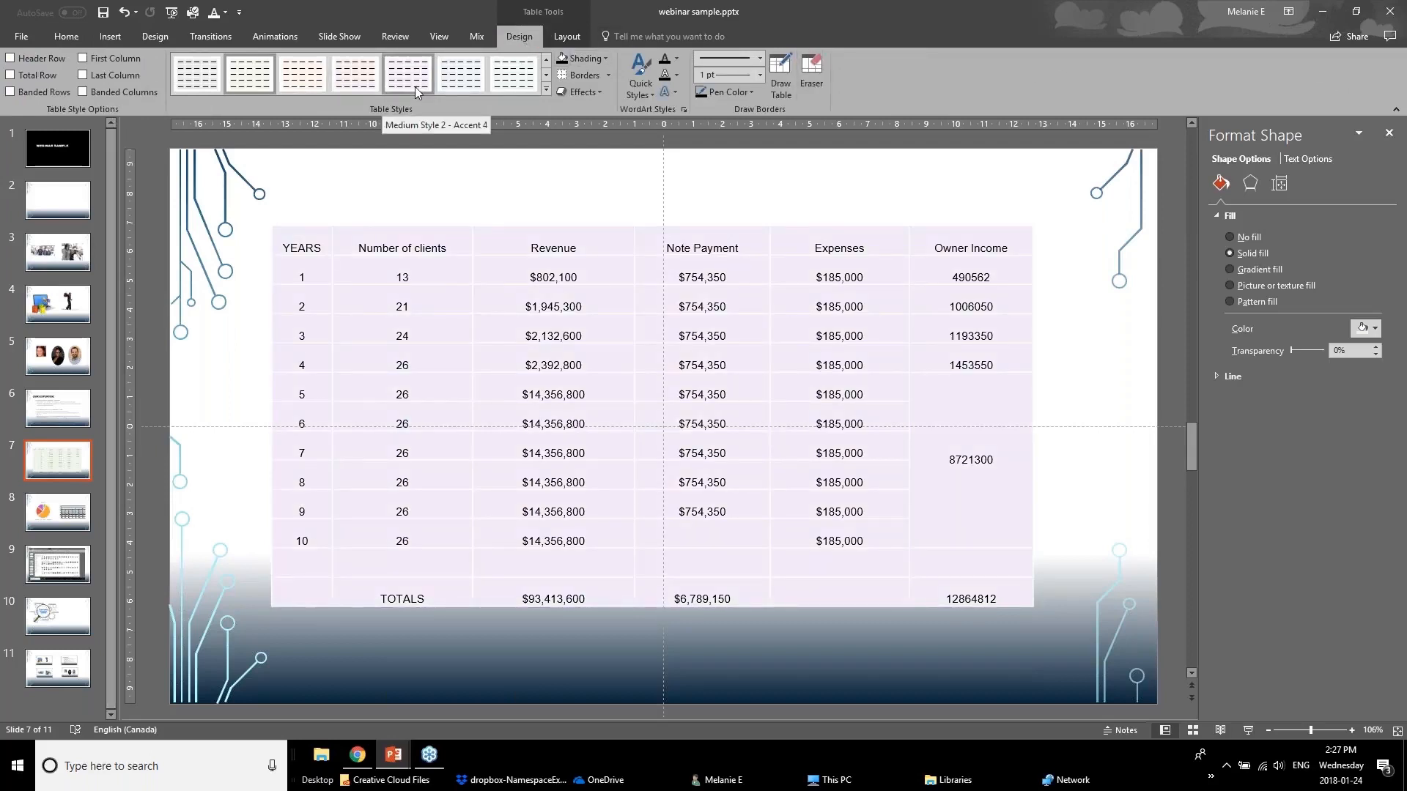
click(569, 37)
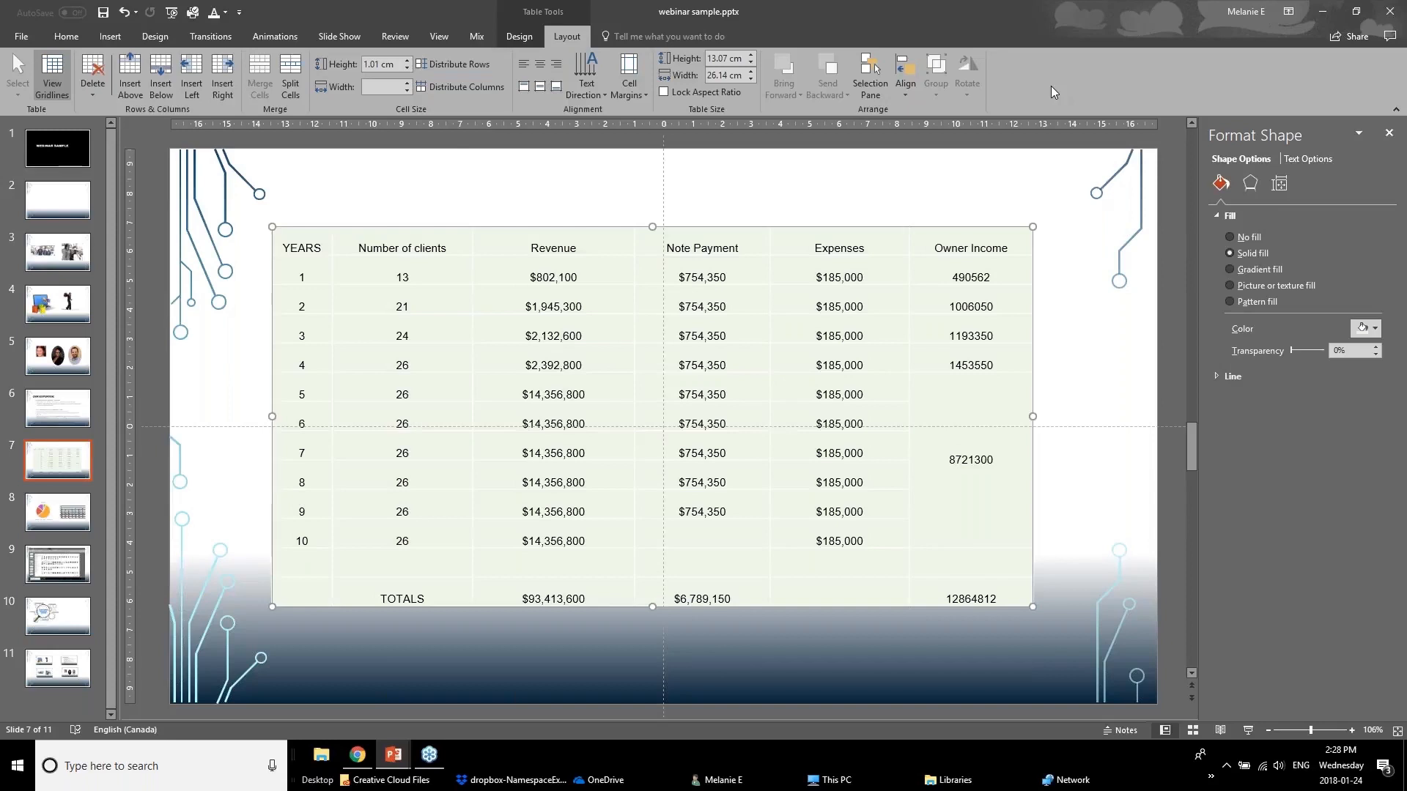
click(539, 36)
click(552, 38)
click(532, 38)
click(564, 39)
click(525, 41)
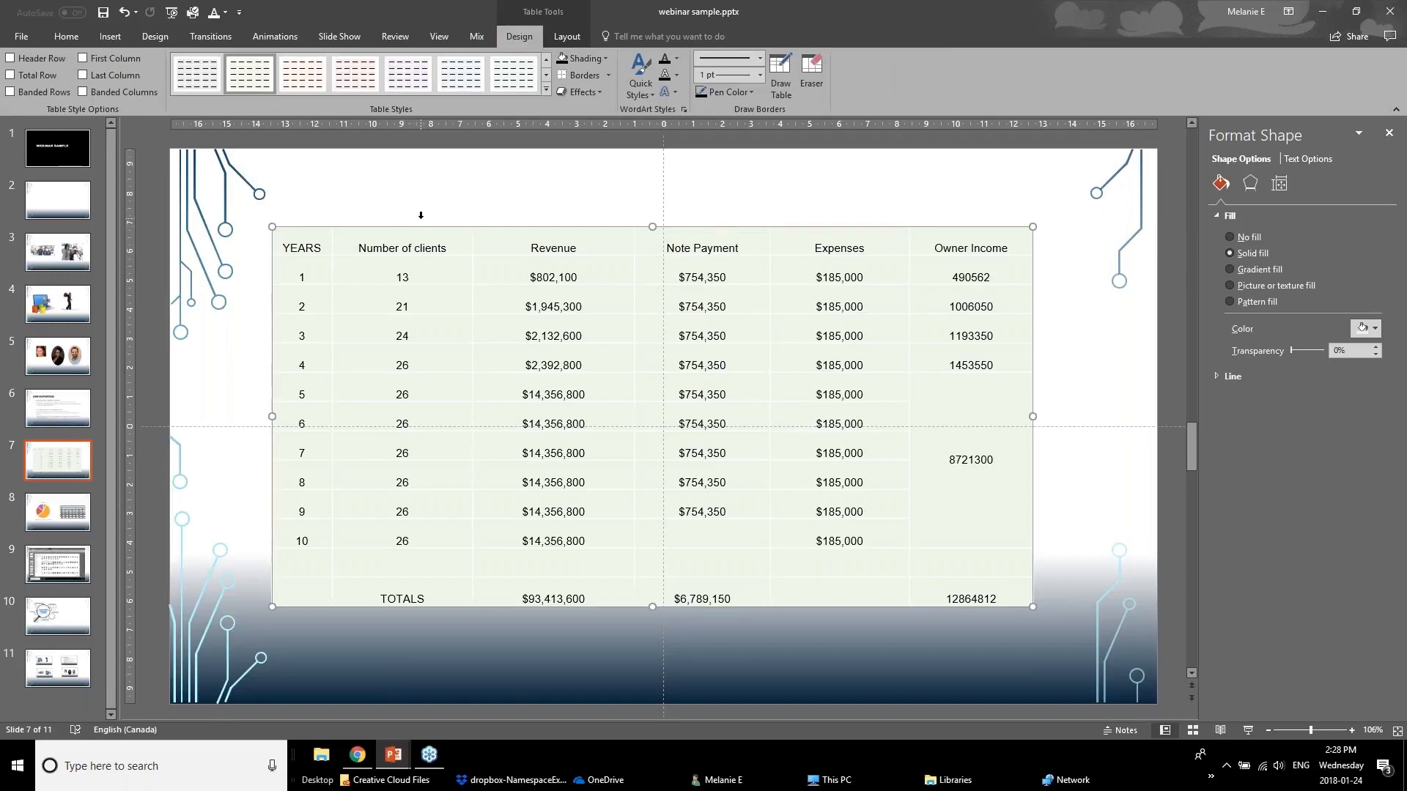
Try the Header Row, Total Row and Last Column options on the table and browse the full set of table styles.
click(10, 58)
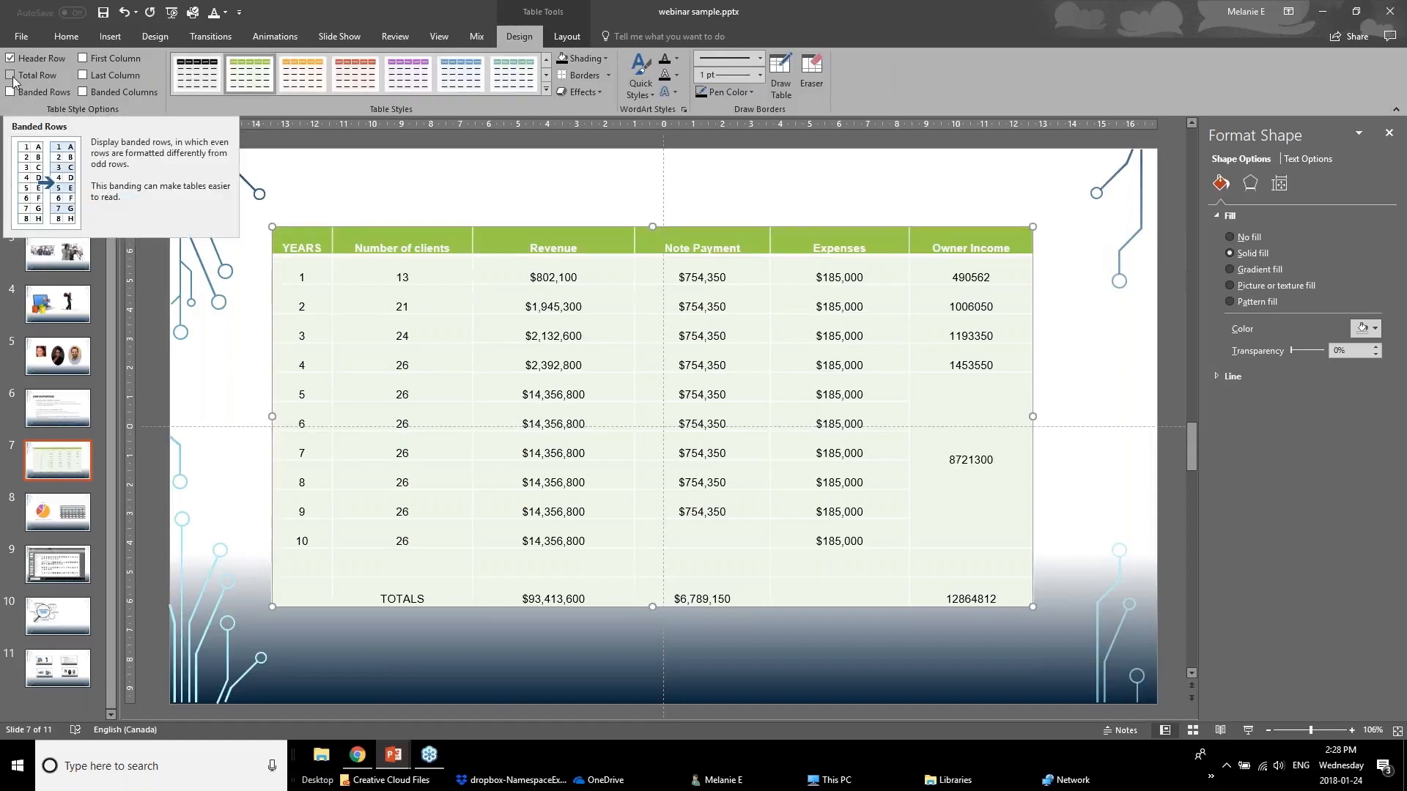
click(11, 75)
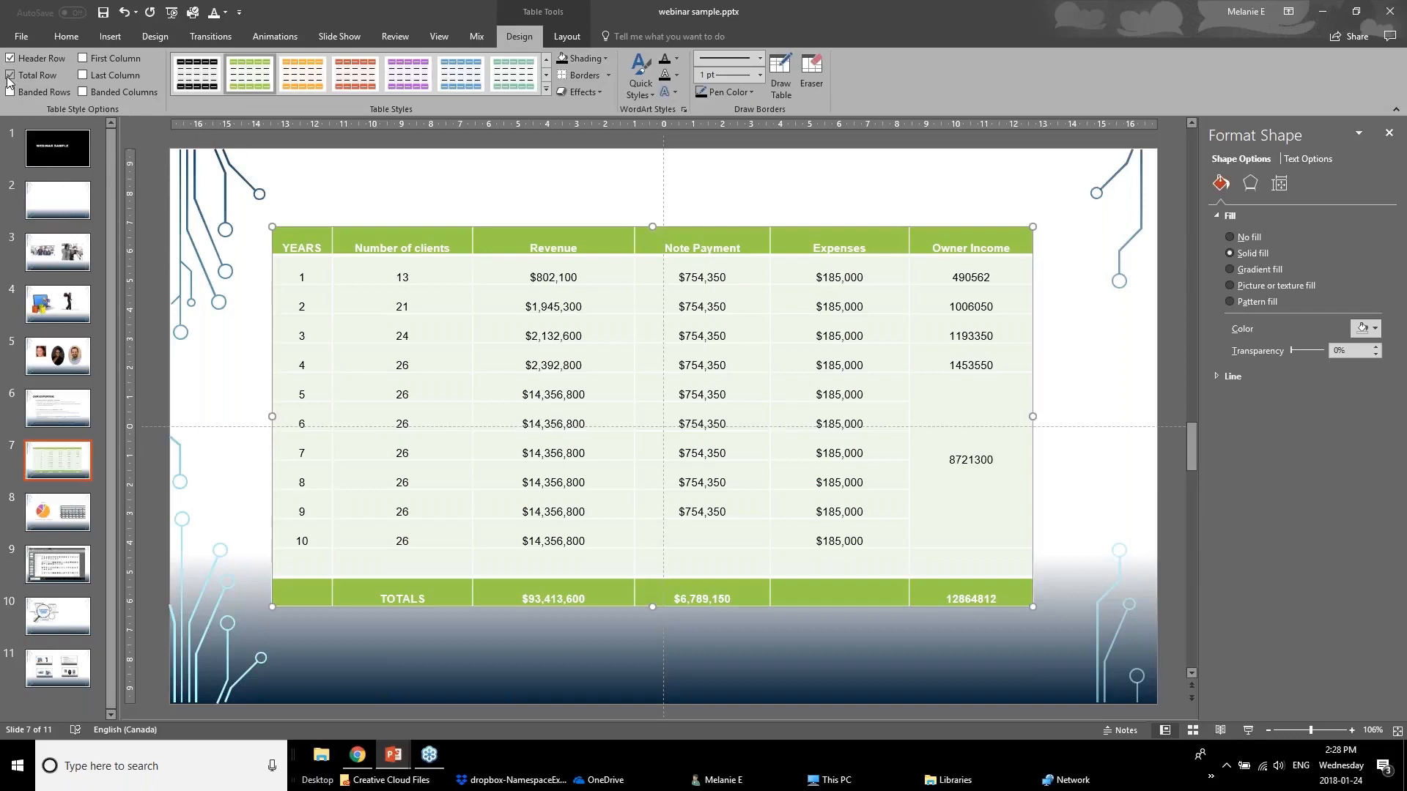
click(82, 75)
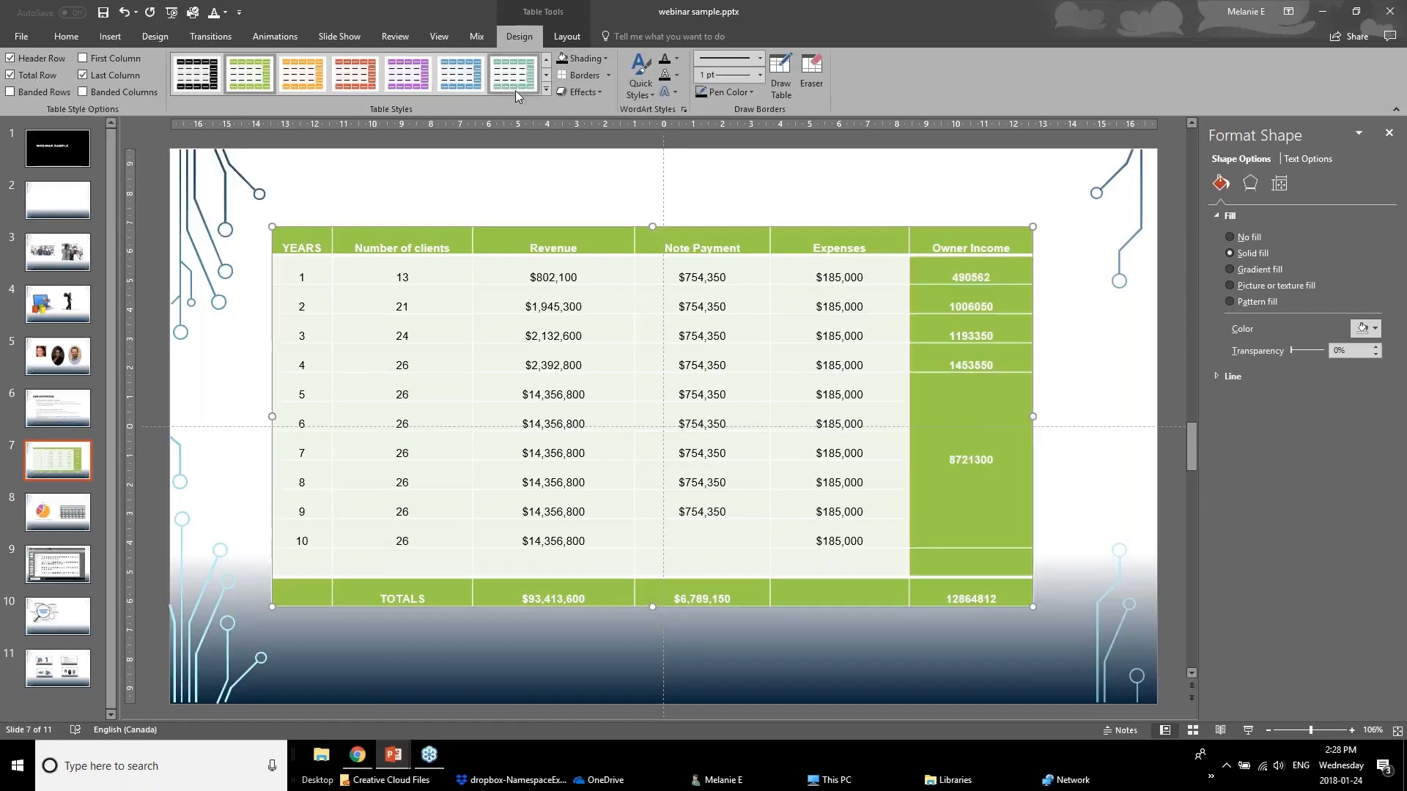
click(546, 88)
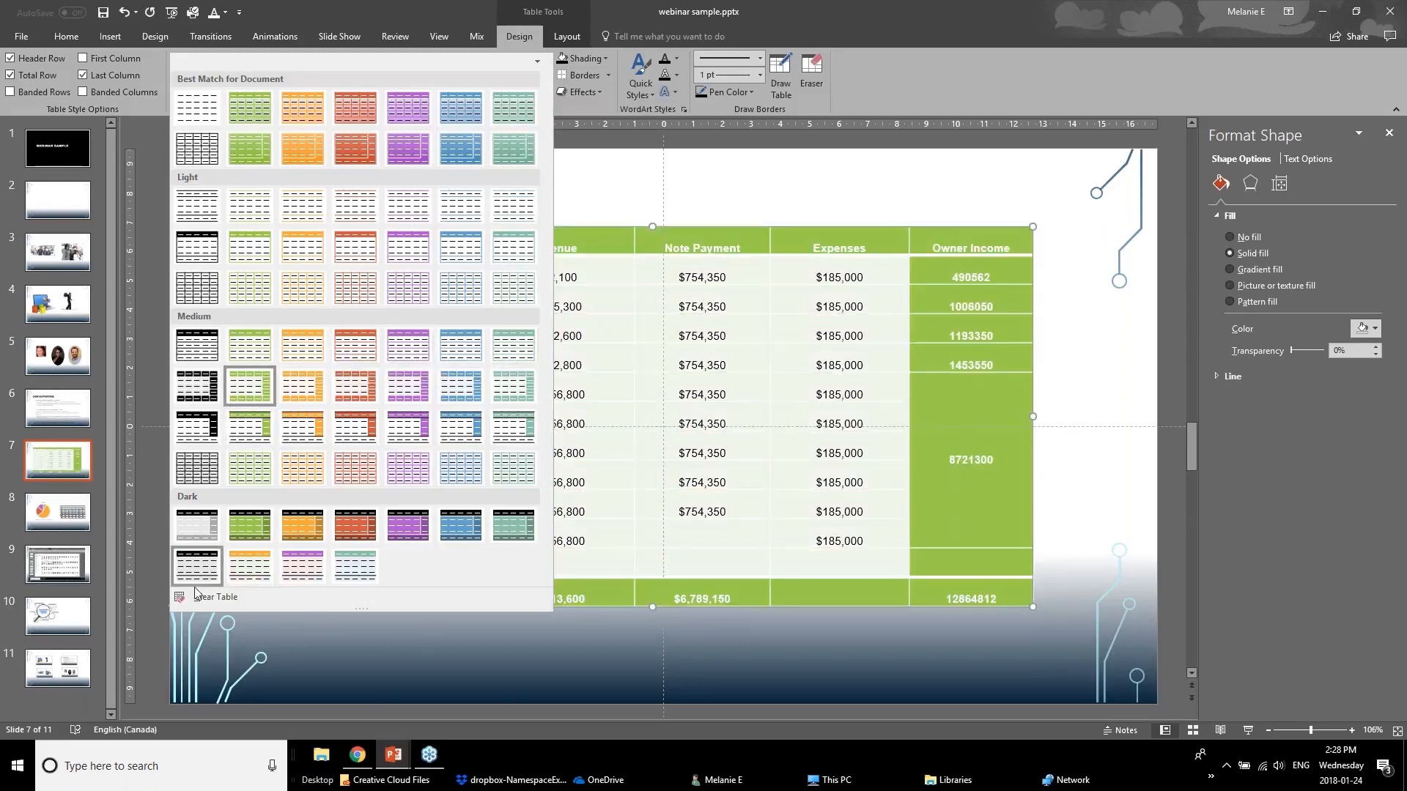
click(579, 212)
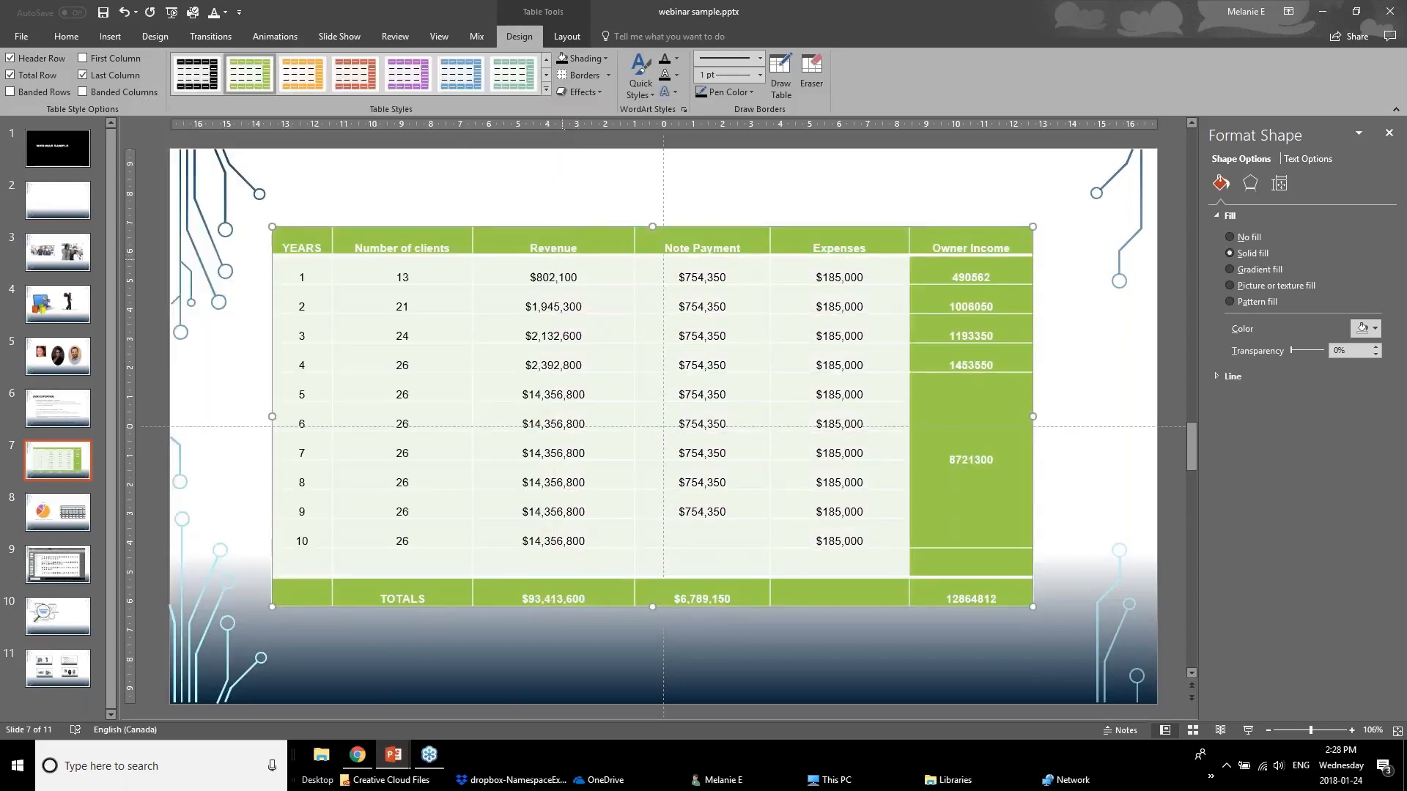
Undo the header row, total row and last column formatting, and deselect the table.
key(ctrl+z)
key(ctrl+z)
key(ctrl+z)
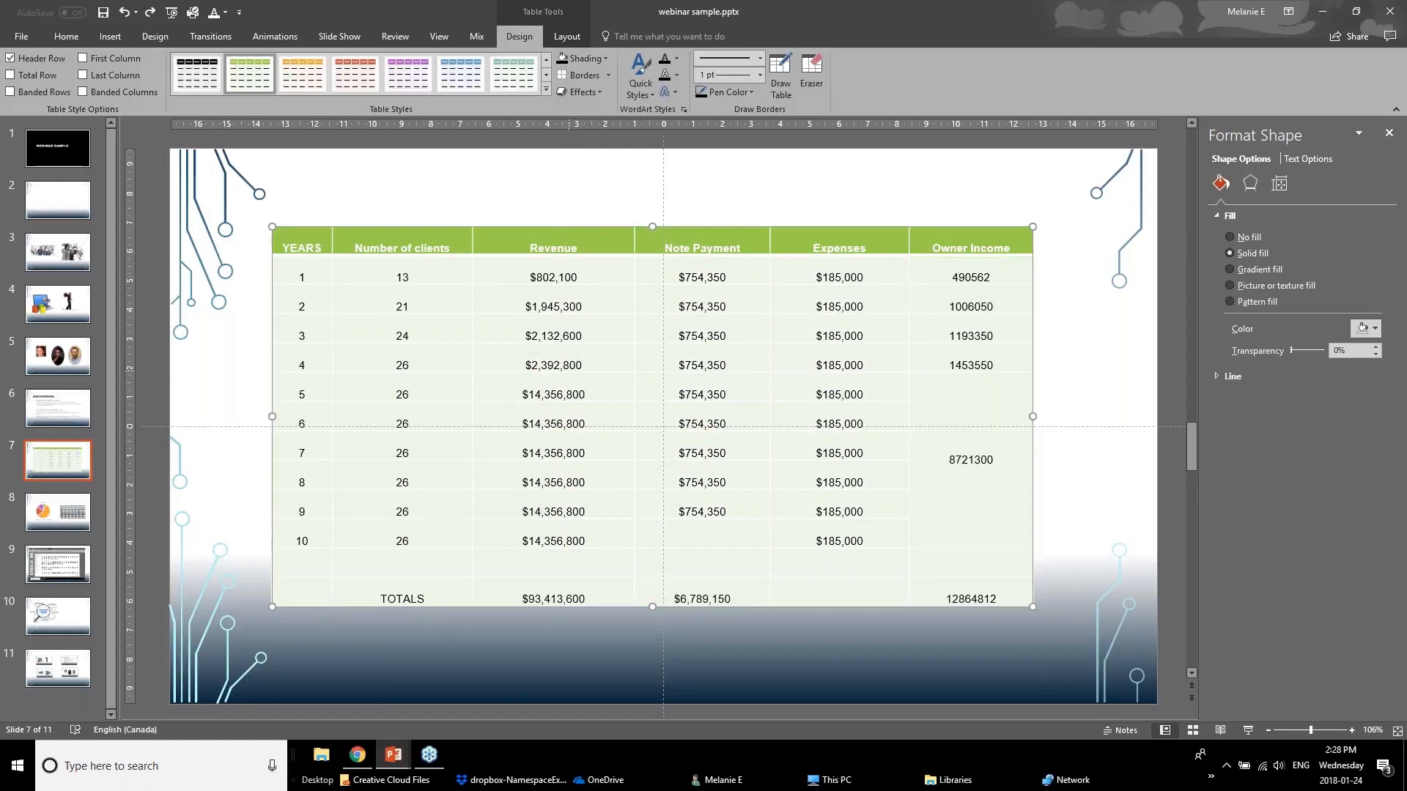
click(452, 188)
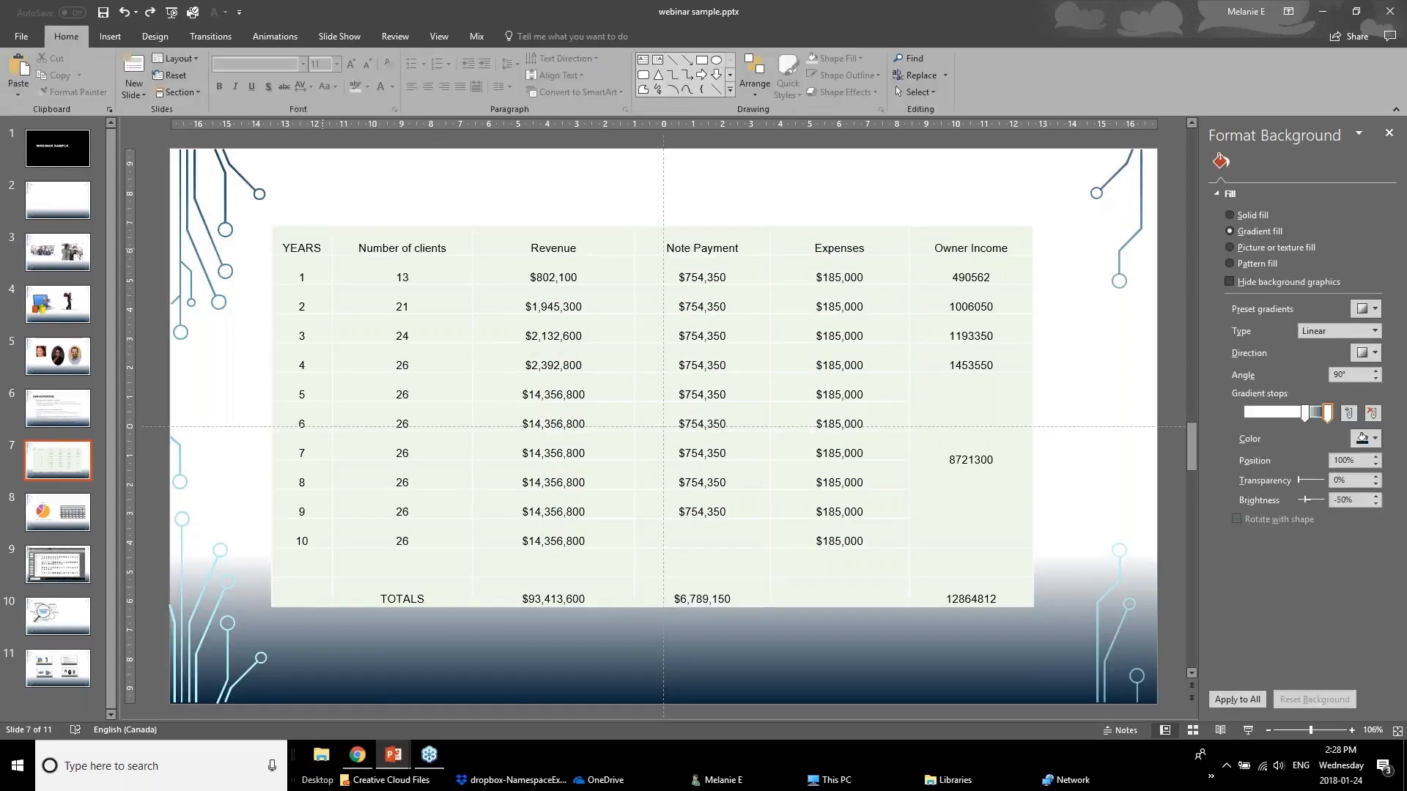
Shade the table's header row dark red and set its text color to white.
drag(305, 245, 1003, 244)
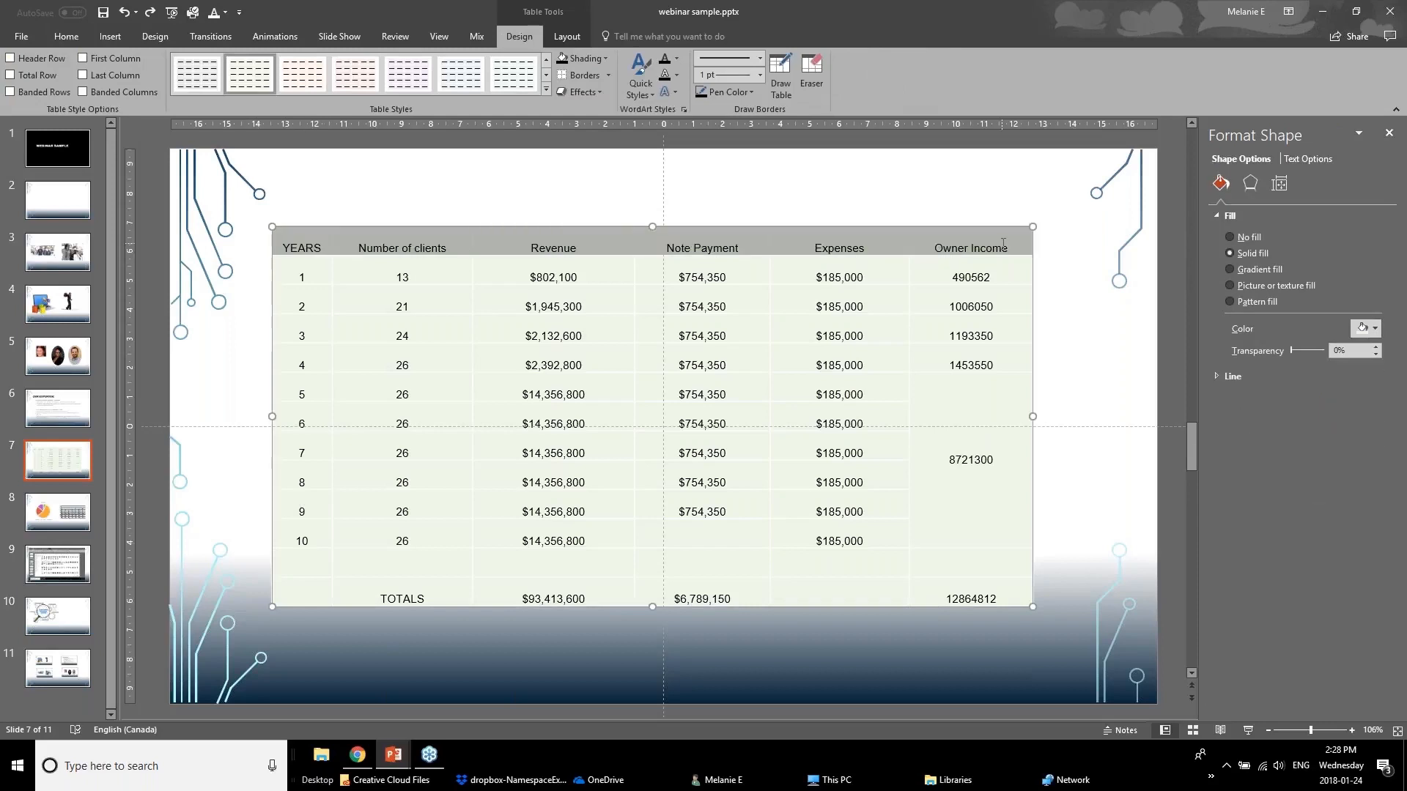
click(604, 61)
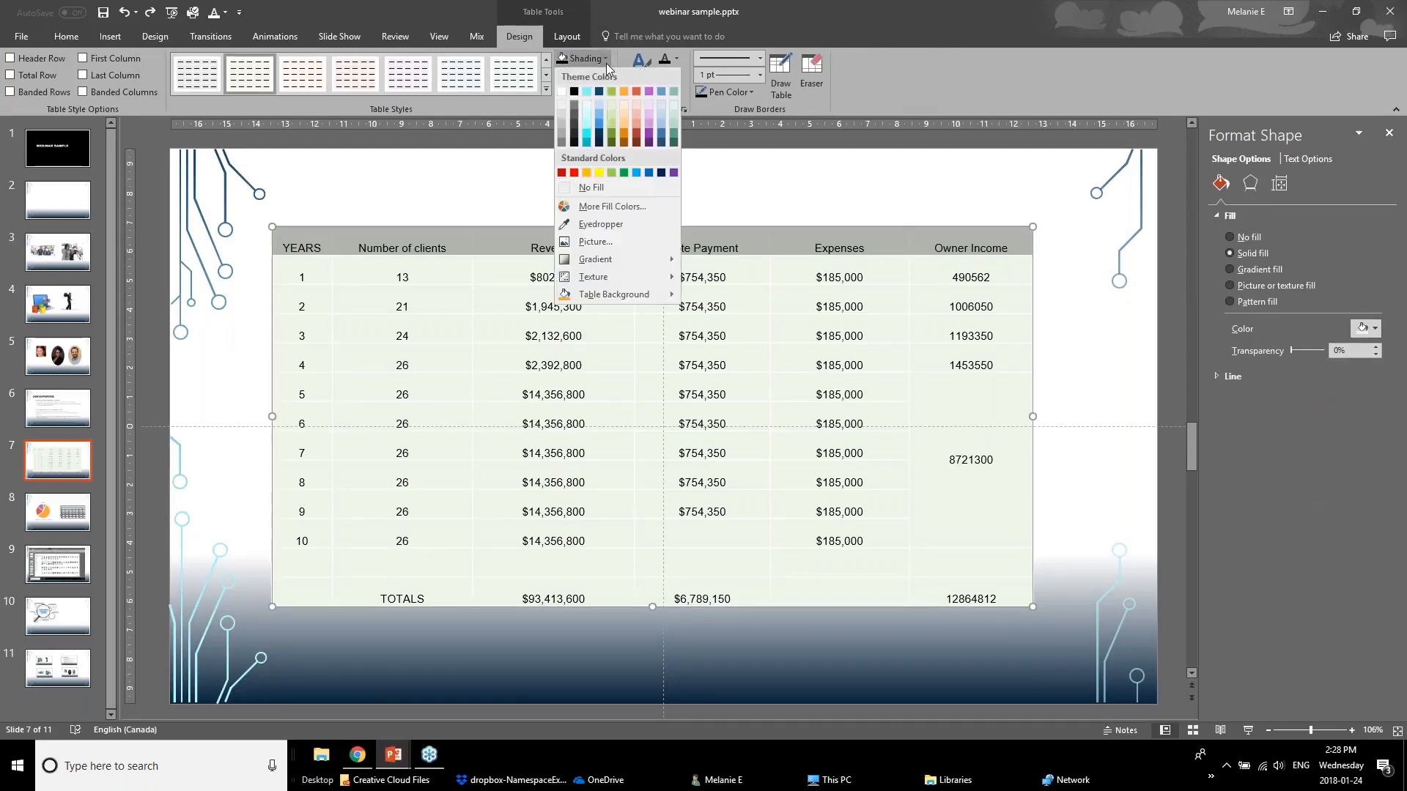
click(562, 173)
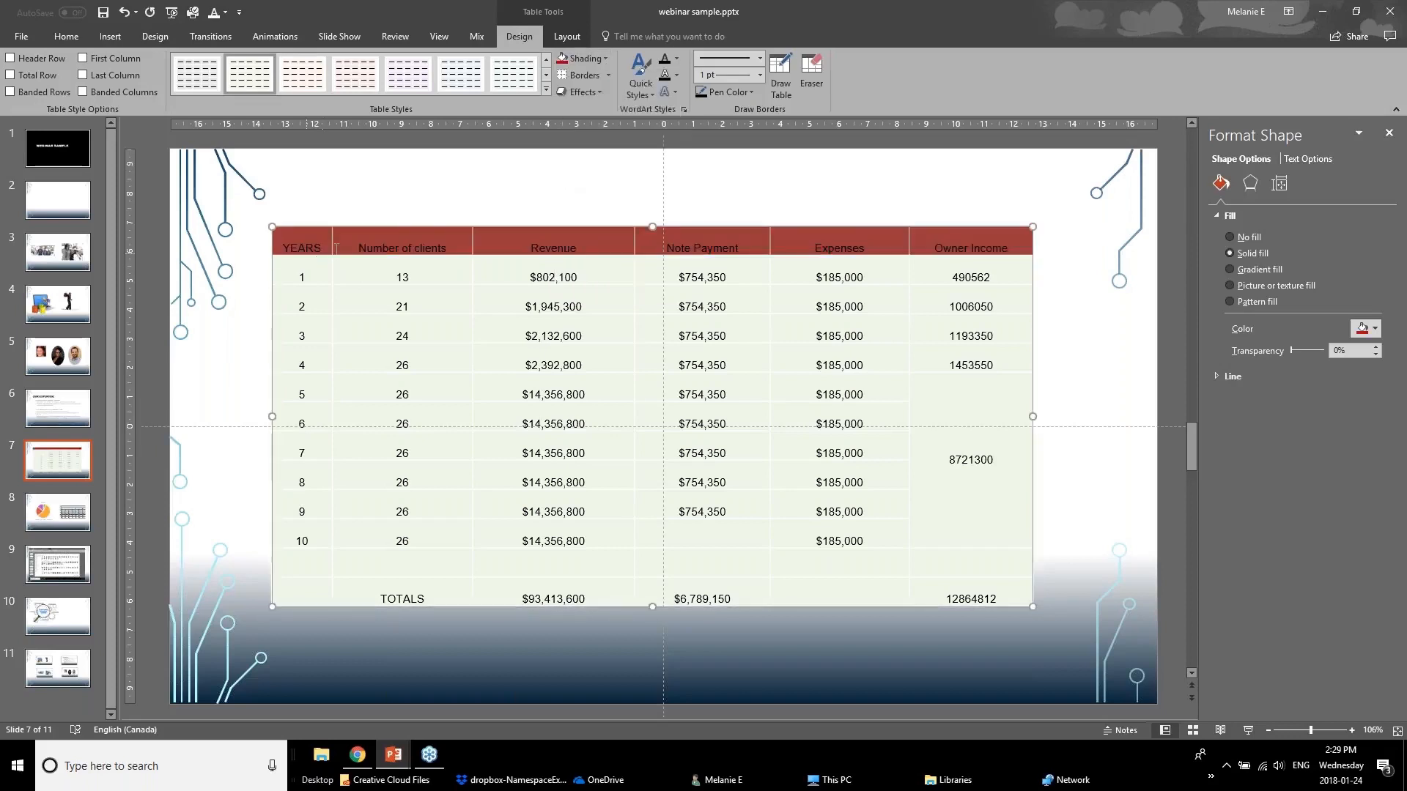
click(676, 60)
click(664, 91)
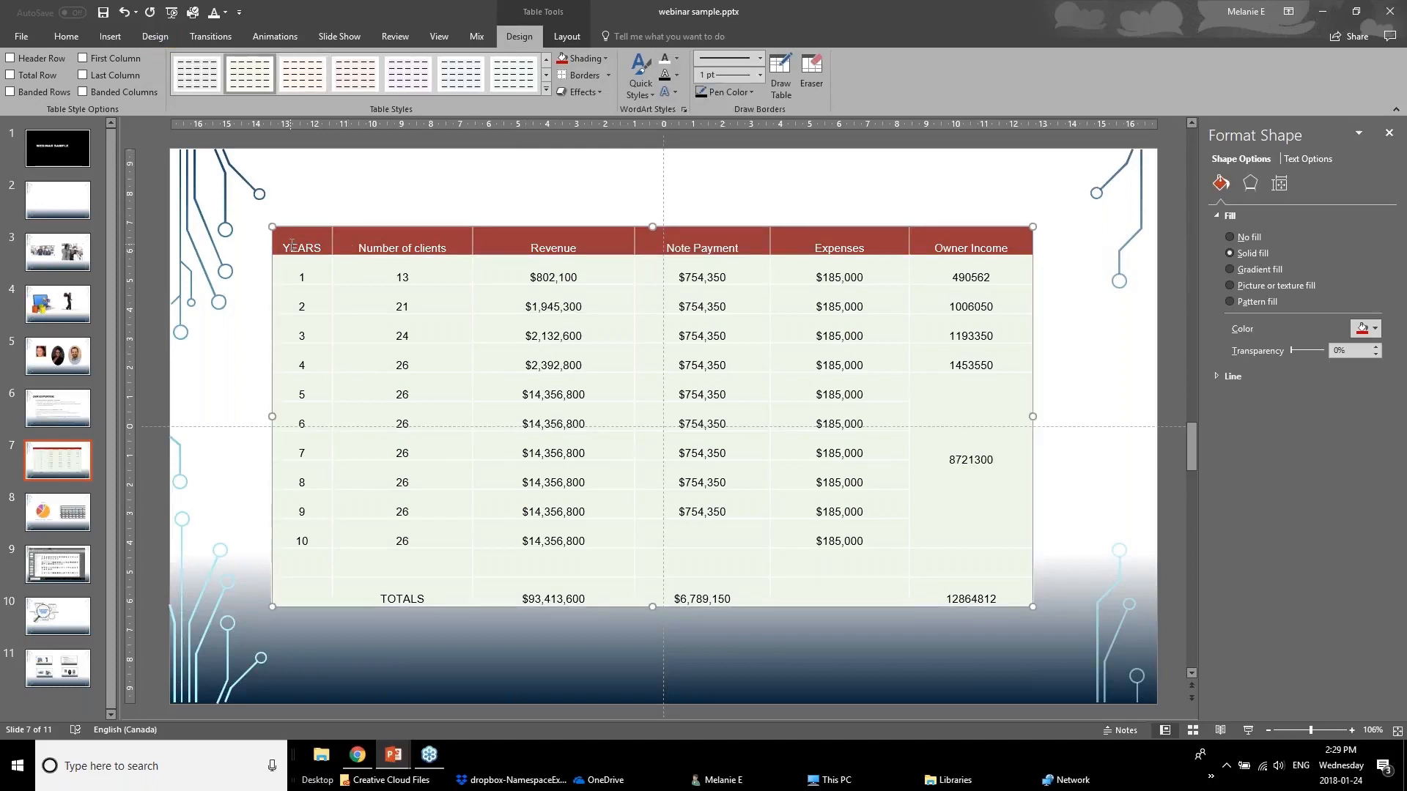
Set the border pen color to a light gray theme color and apply borders to the whole revenue table.
drag(291, 245, 988, 595)
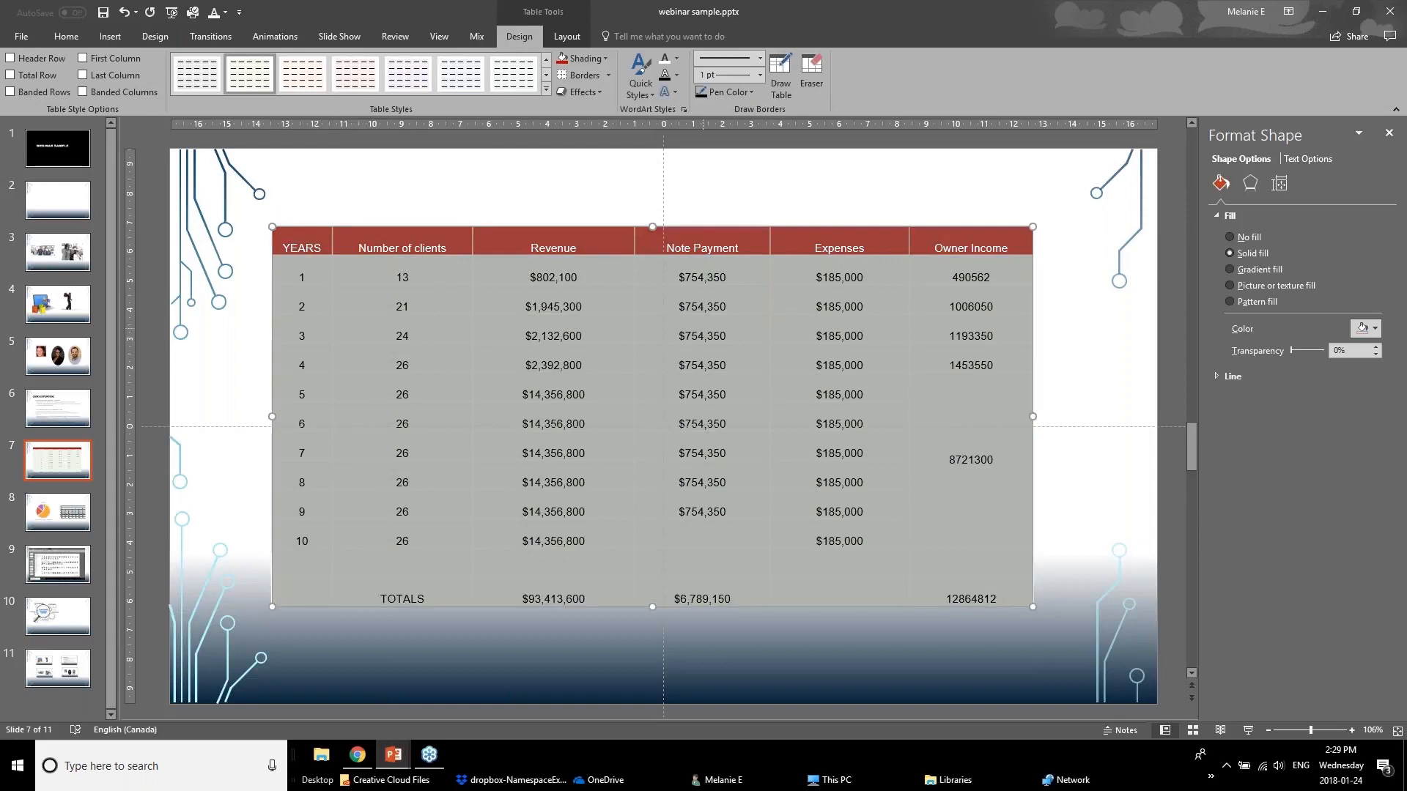
click(610, 76)
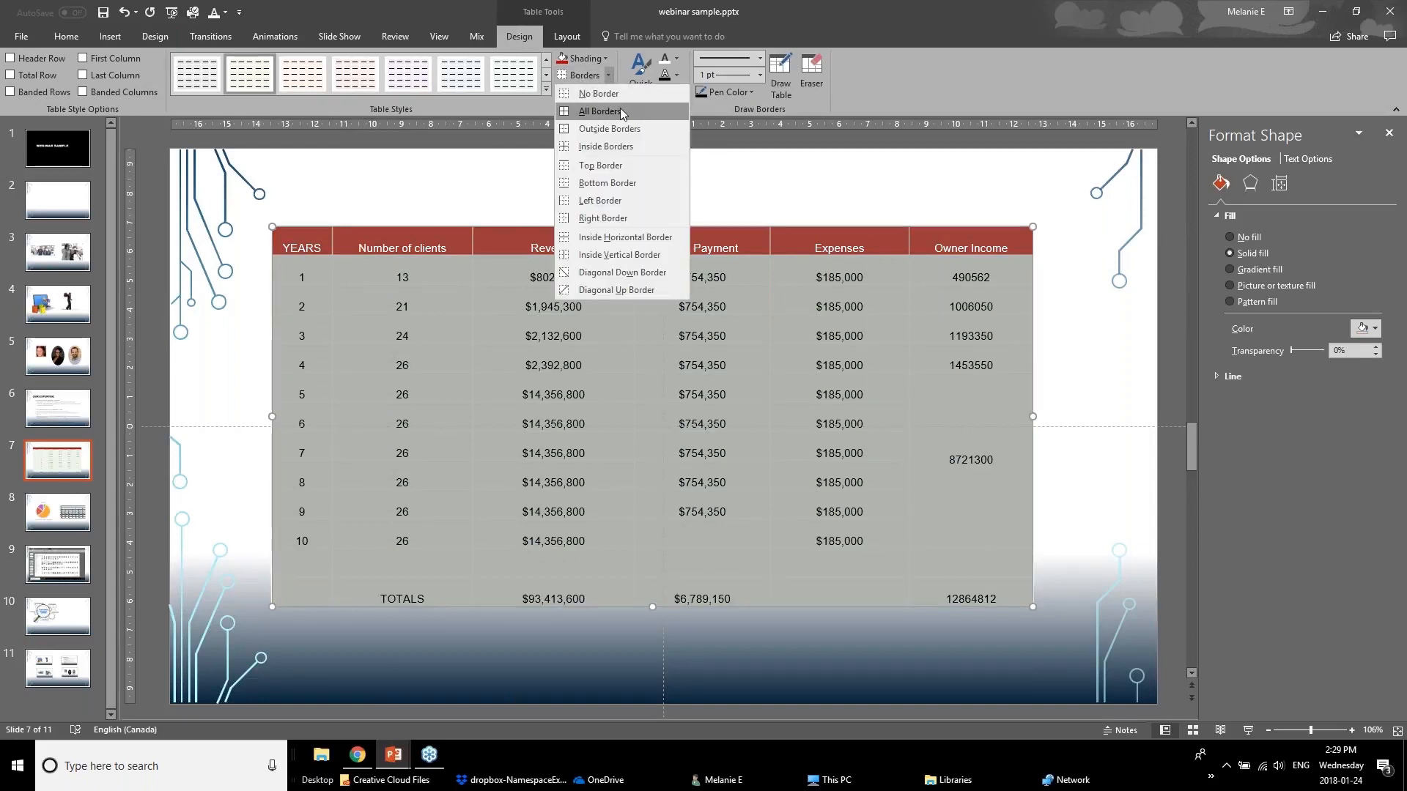
click(759, 75)
click(759, 75)
click(751, 92)
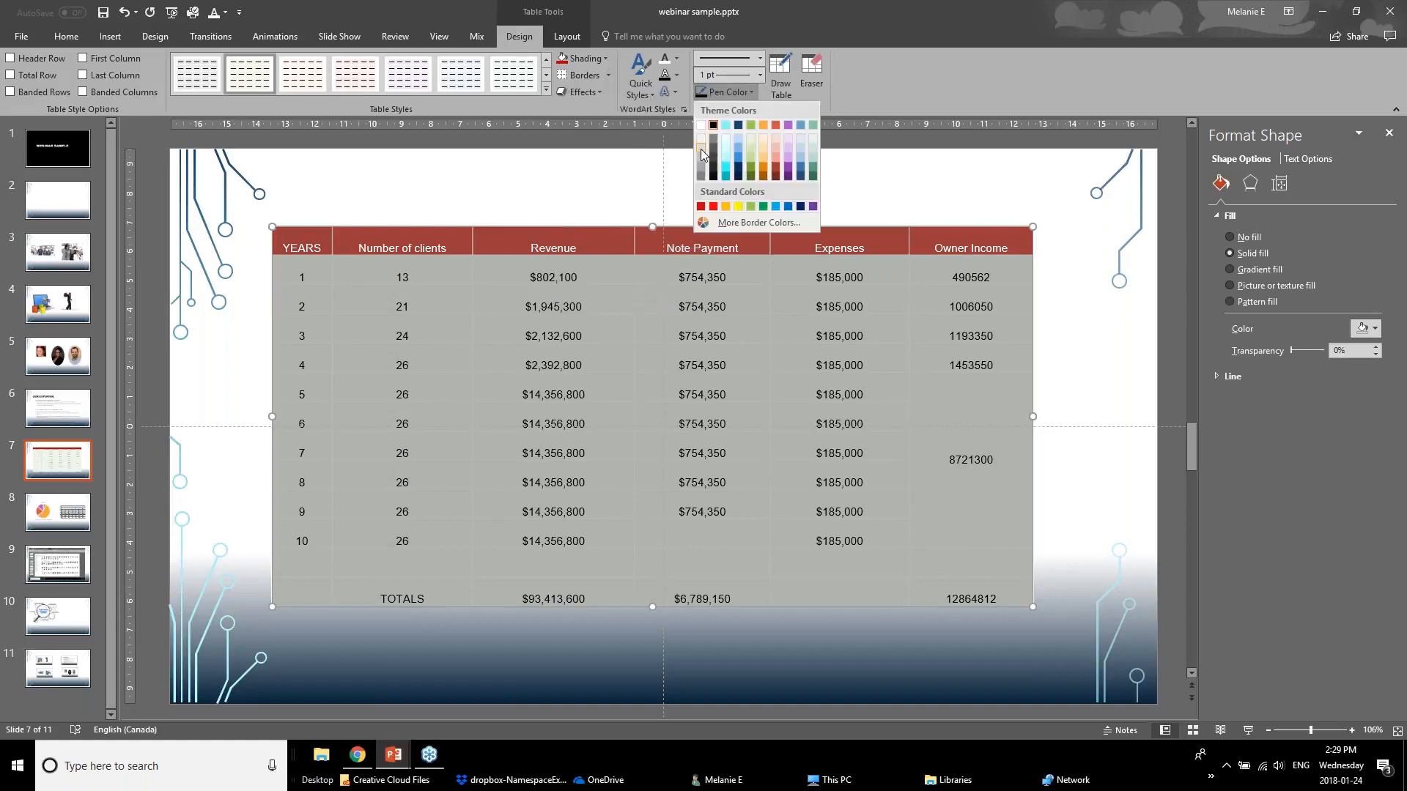
click(701, 146)
click(750, 91)
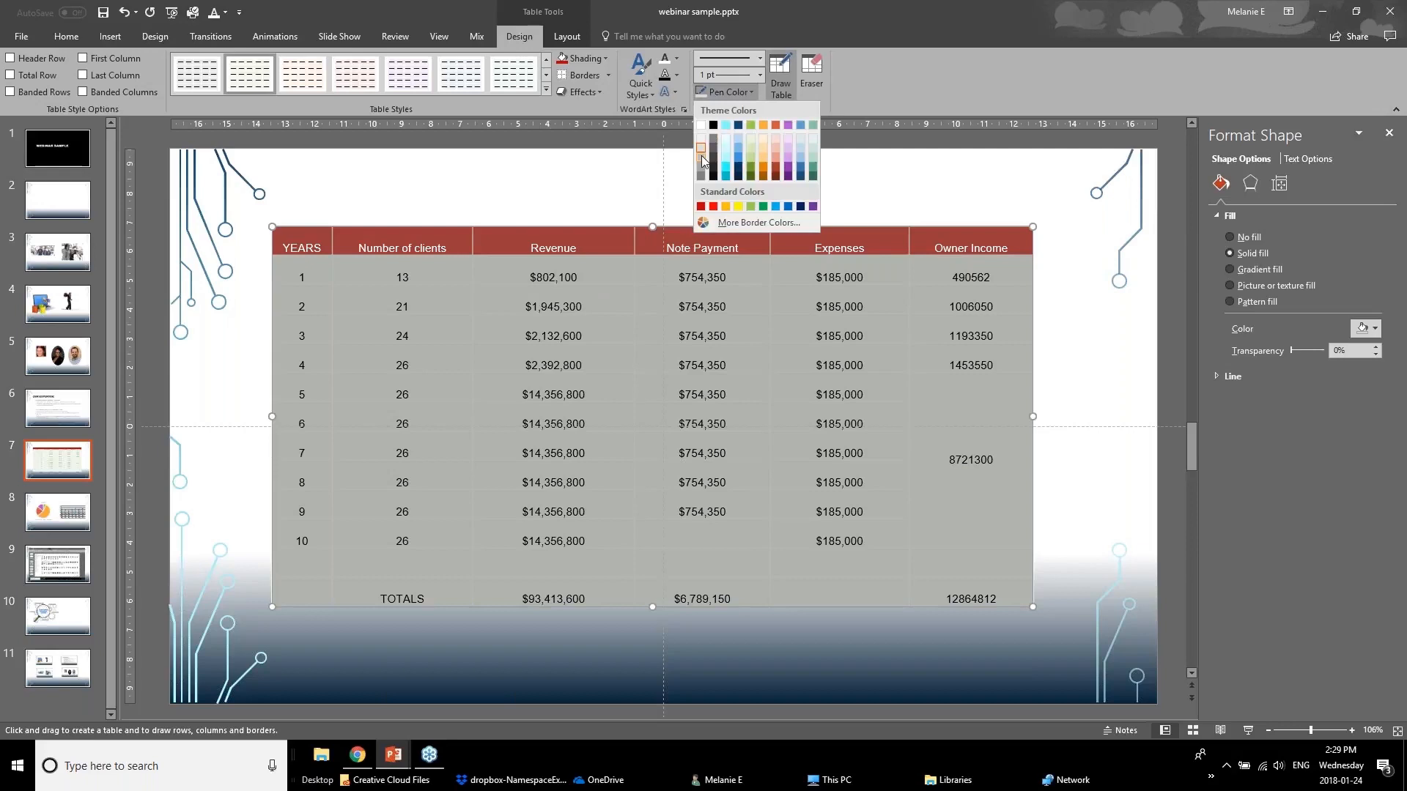
click(704, 152)
click(584, 77)
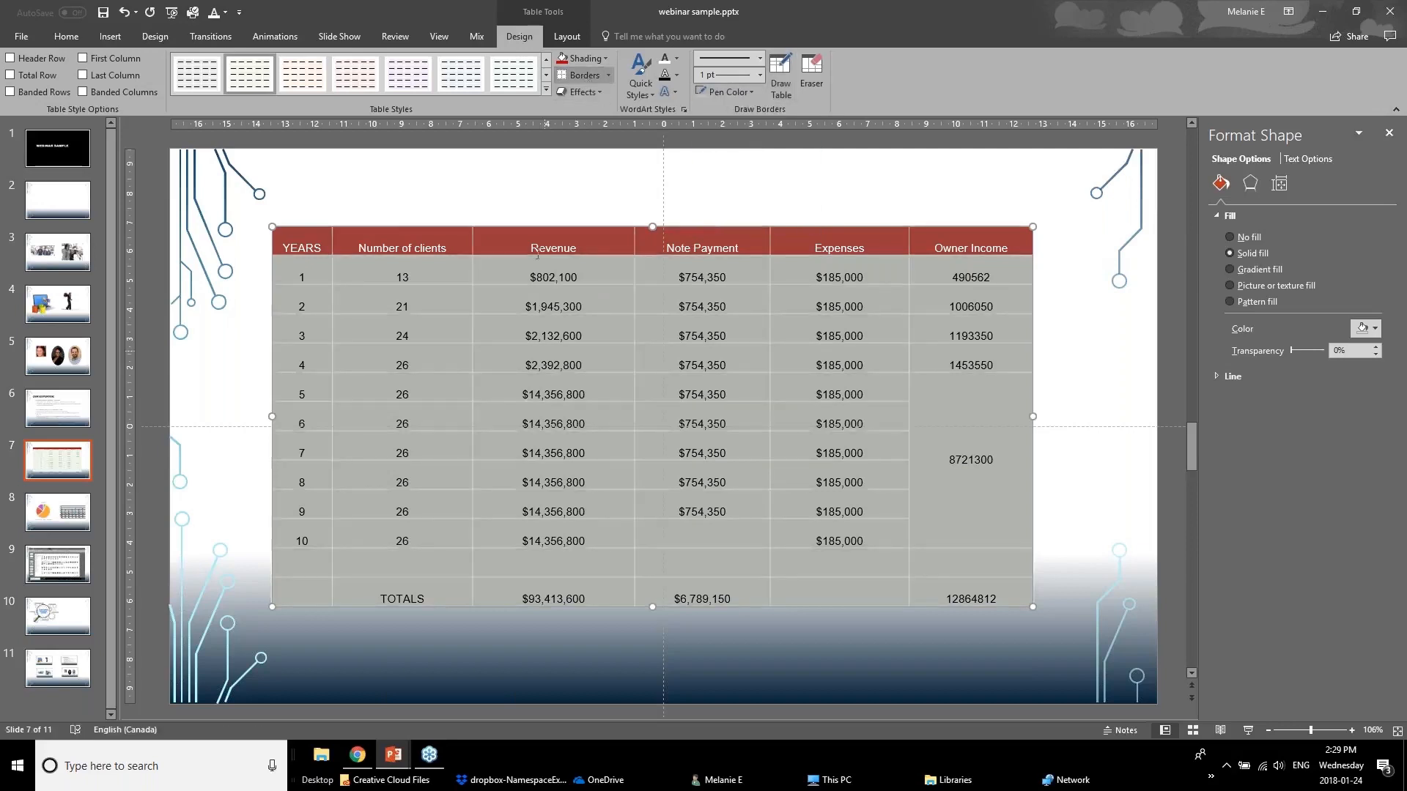
click(214, 411)
Apply all borders to the table's rows below the header and deselect the table.
drag(307, 271, 974, 597)
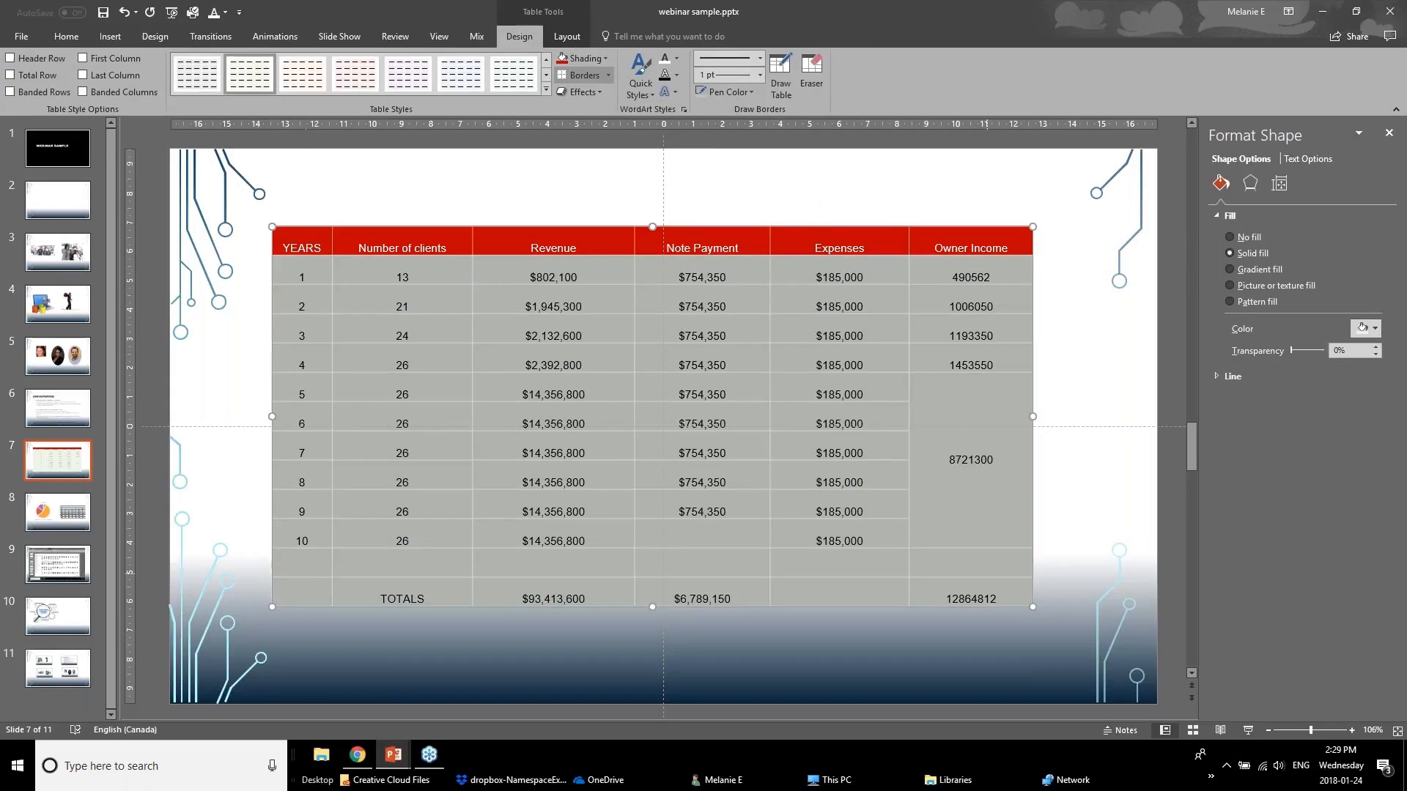
click(607, 78)
click(586, 110)
click(253, 384)
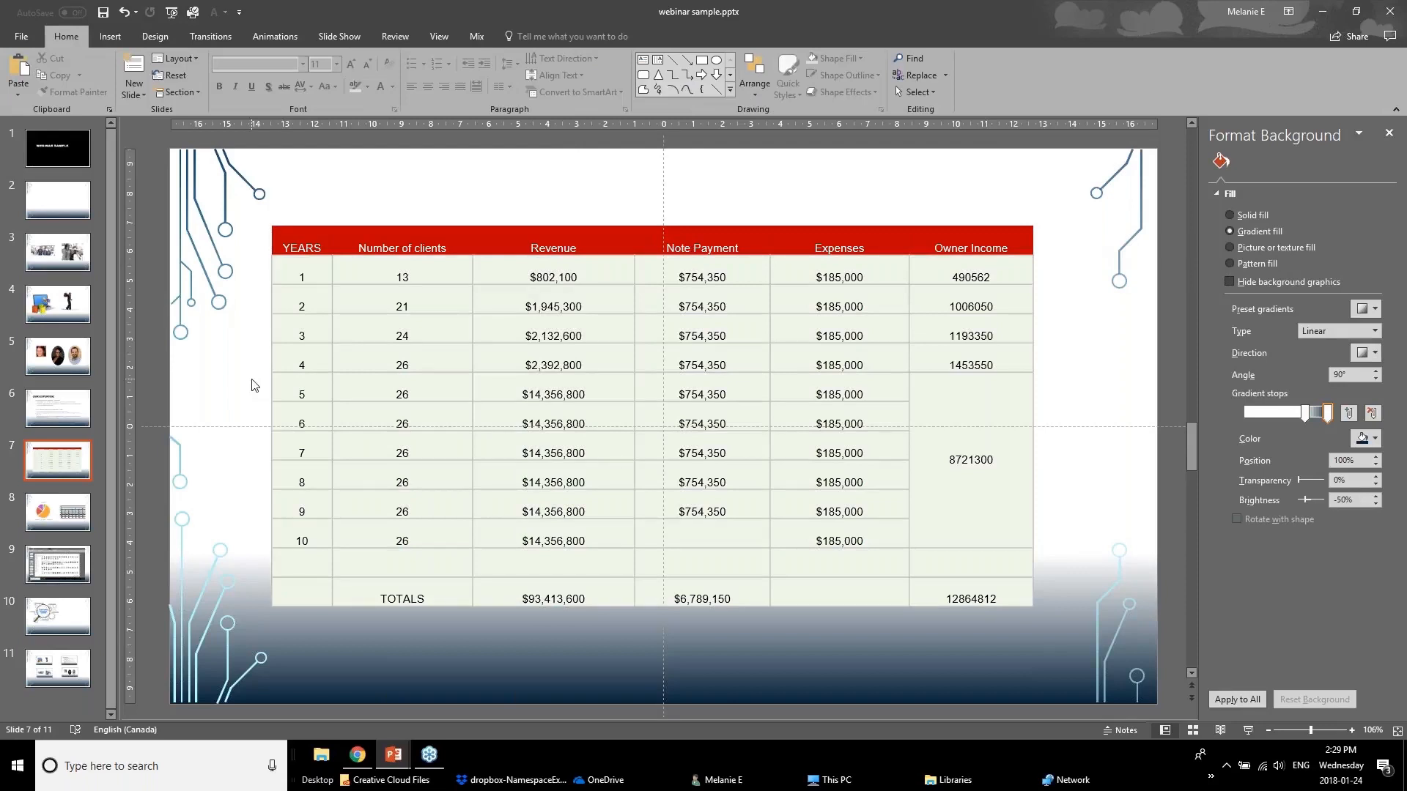
drag(300, 282, 986, 327)
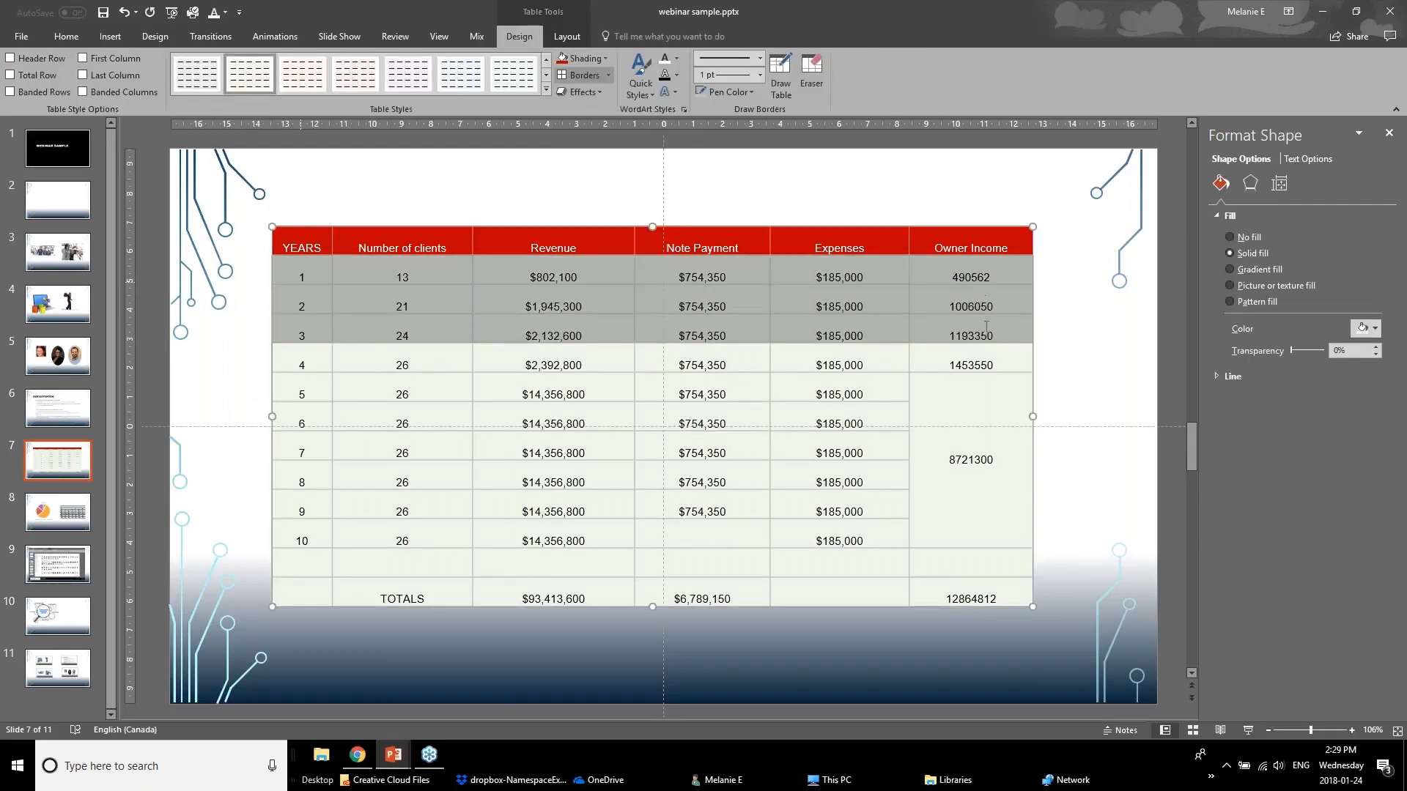
click(968, 390)
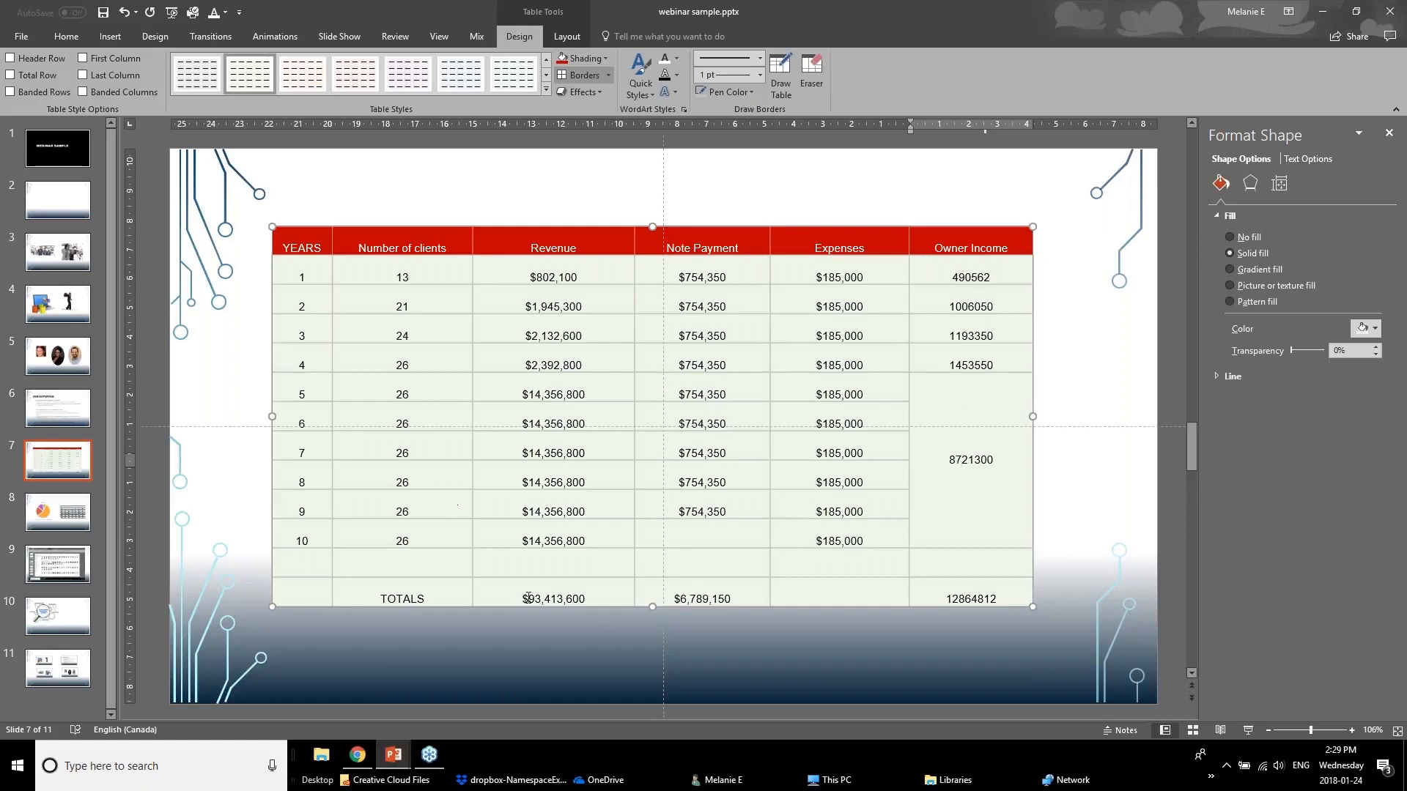
click(304, 268)
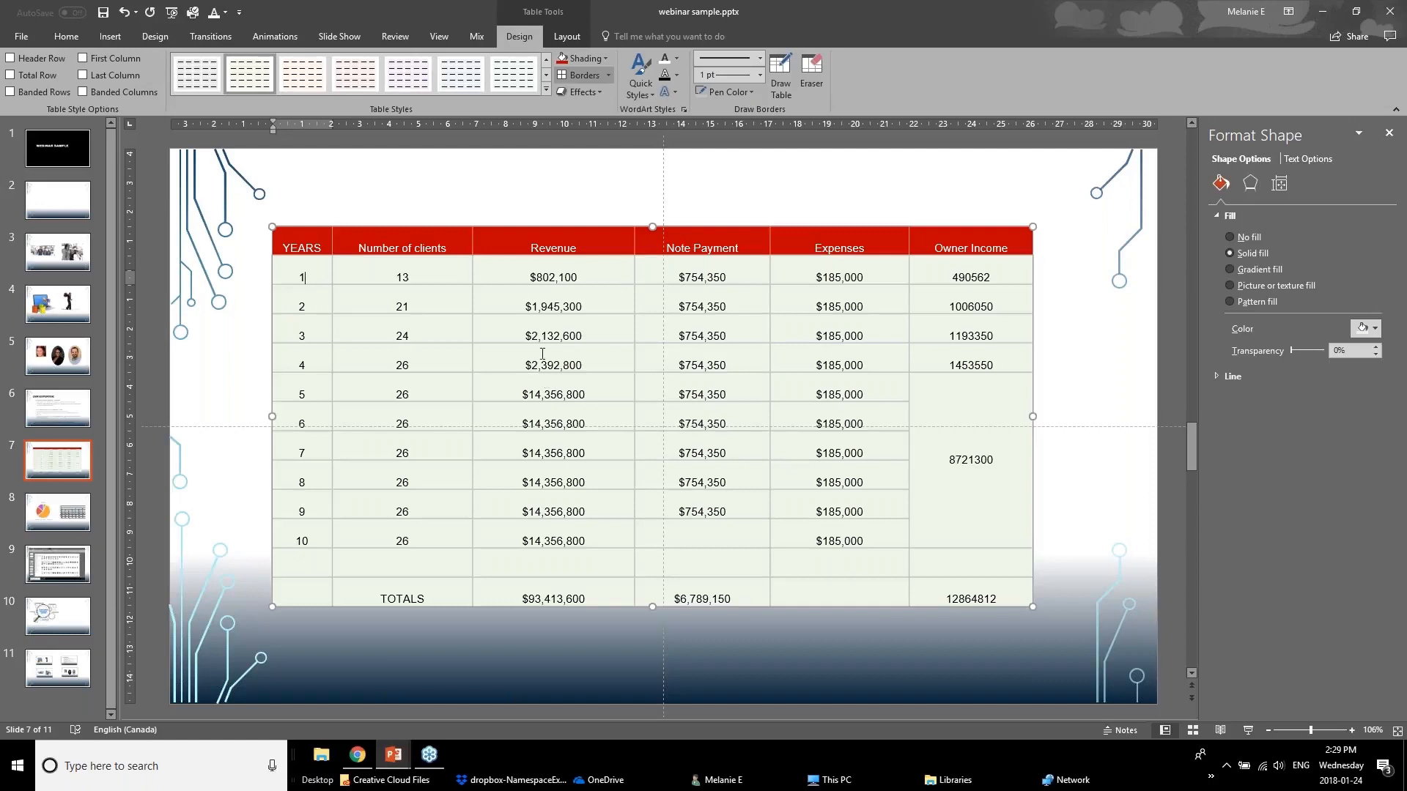
Center the text of the whole table vertically within its cells.
click(567, 36)
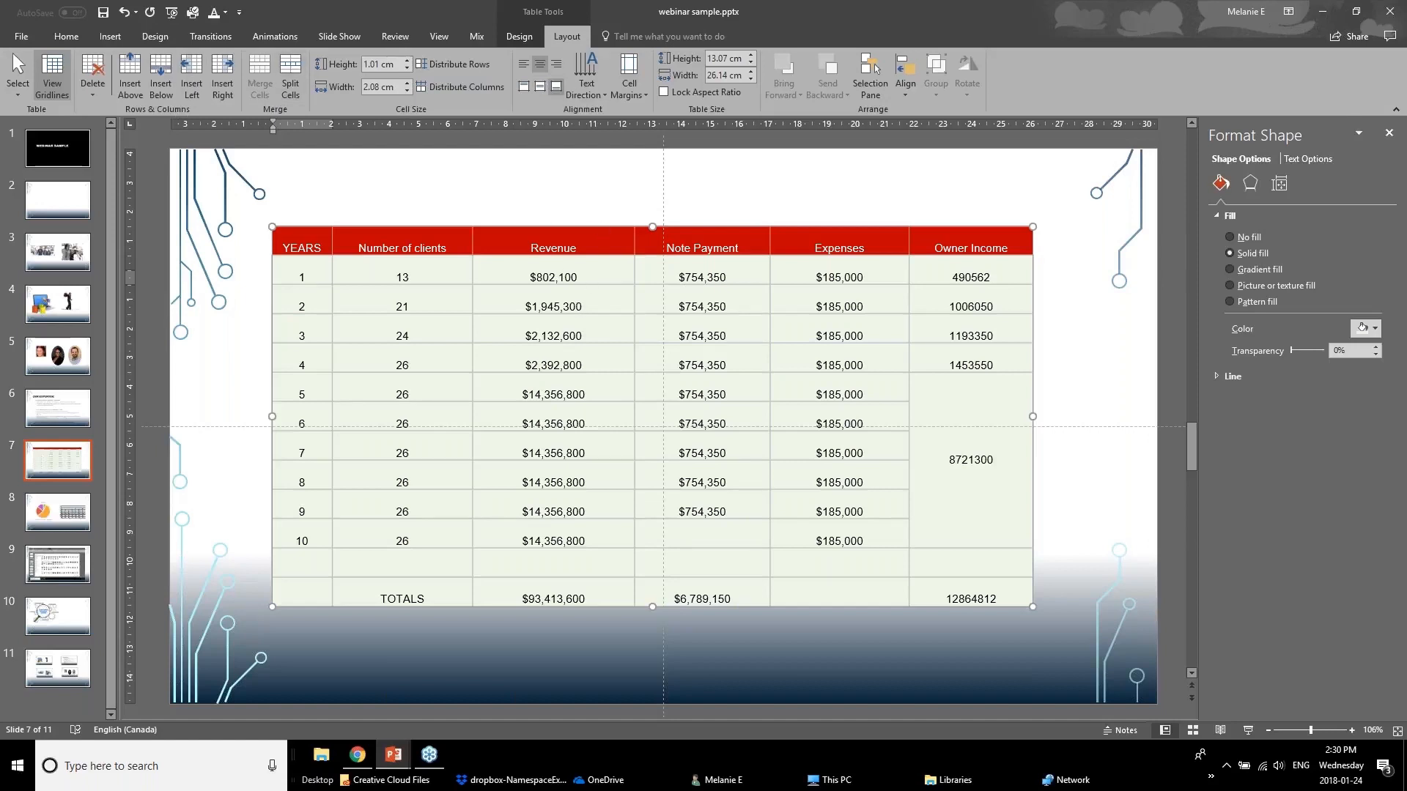
click(320, 226)
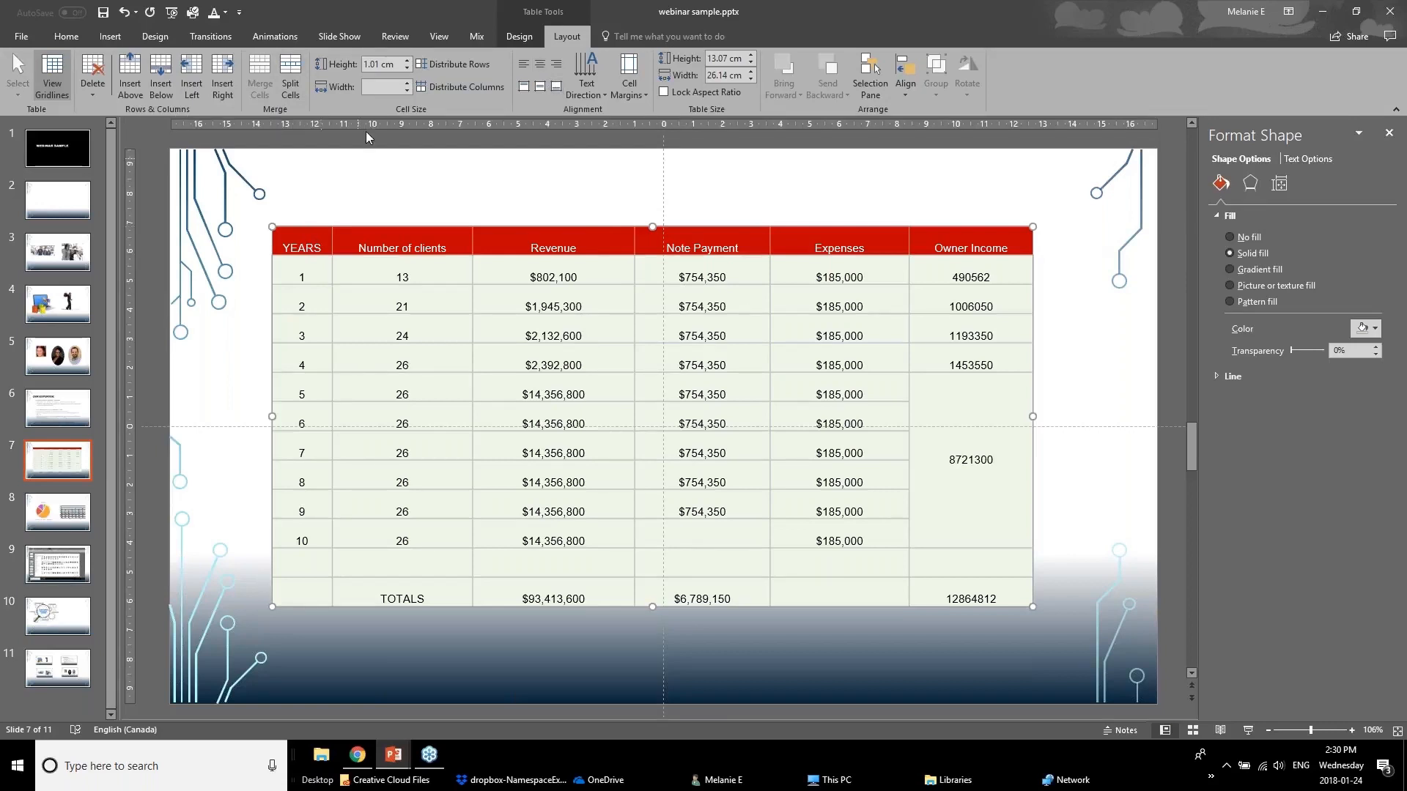
click(538, 88)
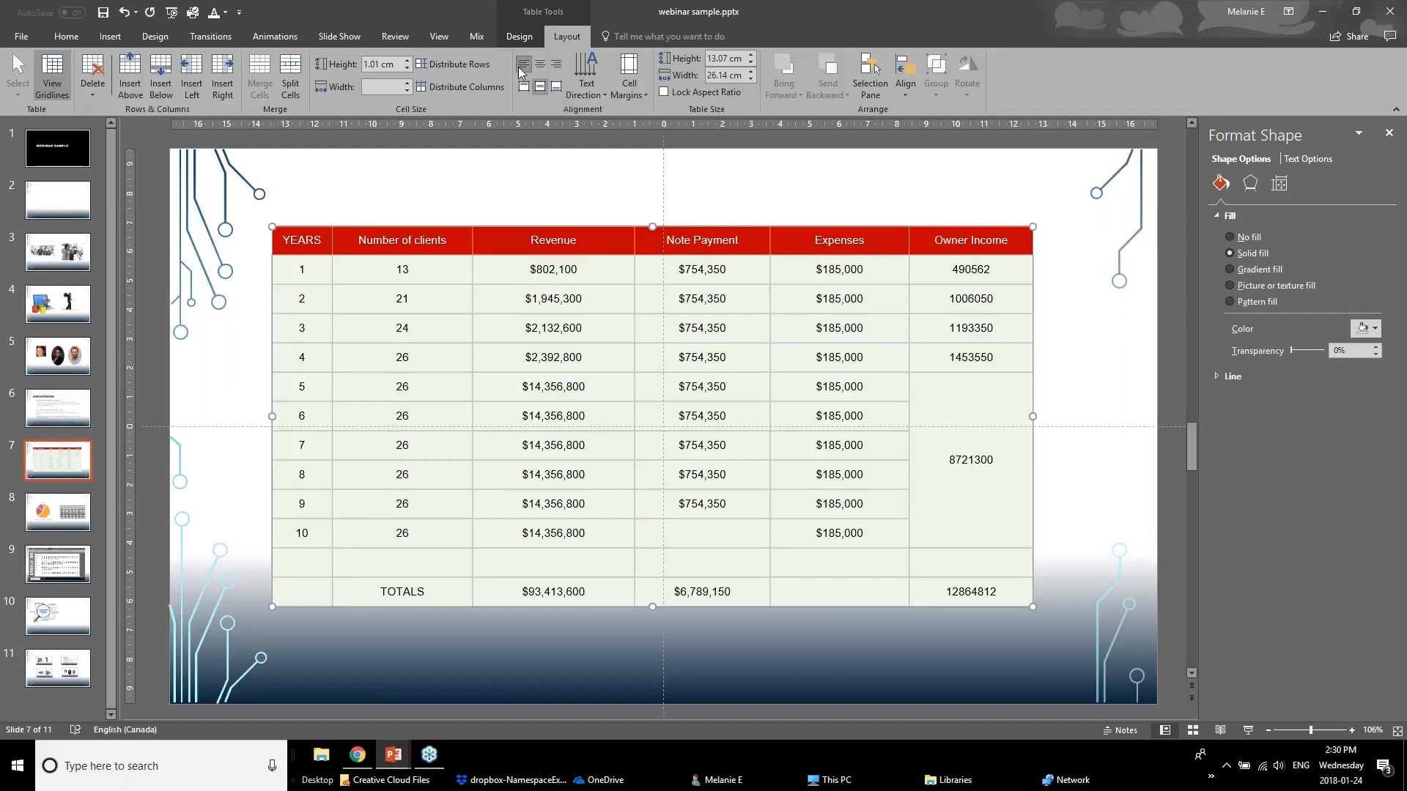
Try left and right alignment on the table text, then center it horizontally again.
click(517, 68)
click(534, 65)
click(557, 64)
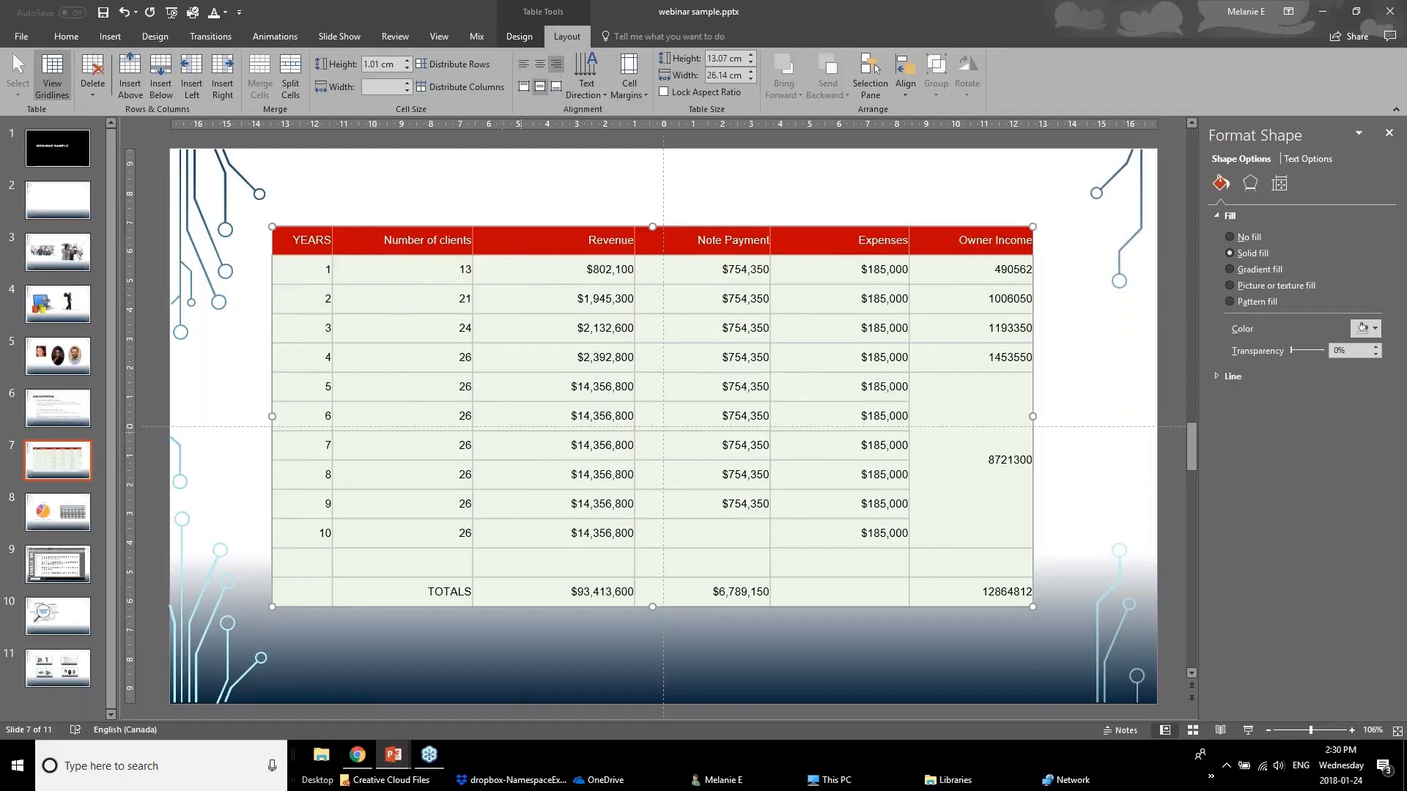
click(540, 65)
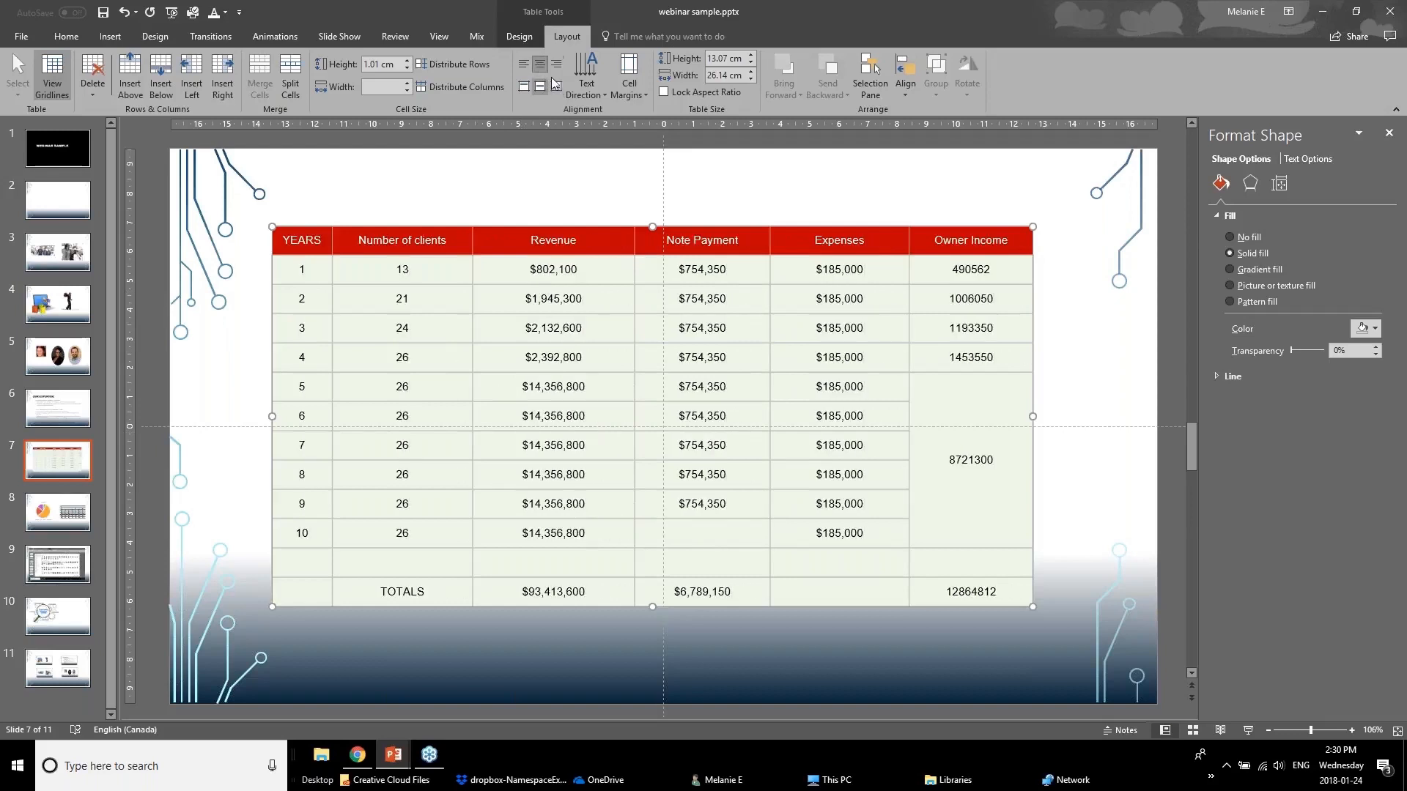
Try rotating the text of the YEARS column cells by 90°, then set it back to horizontal.
click(396, 327)
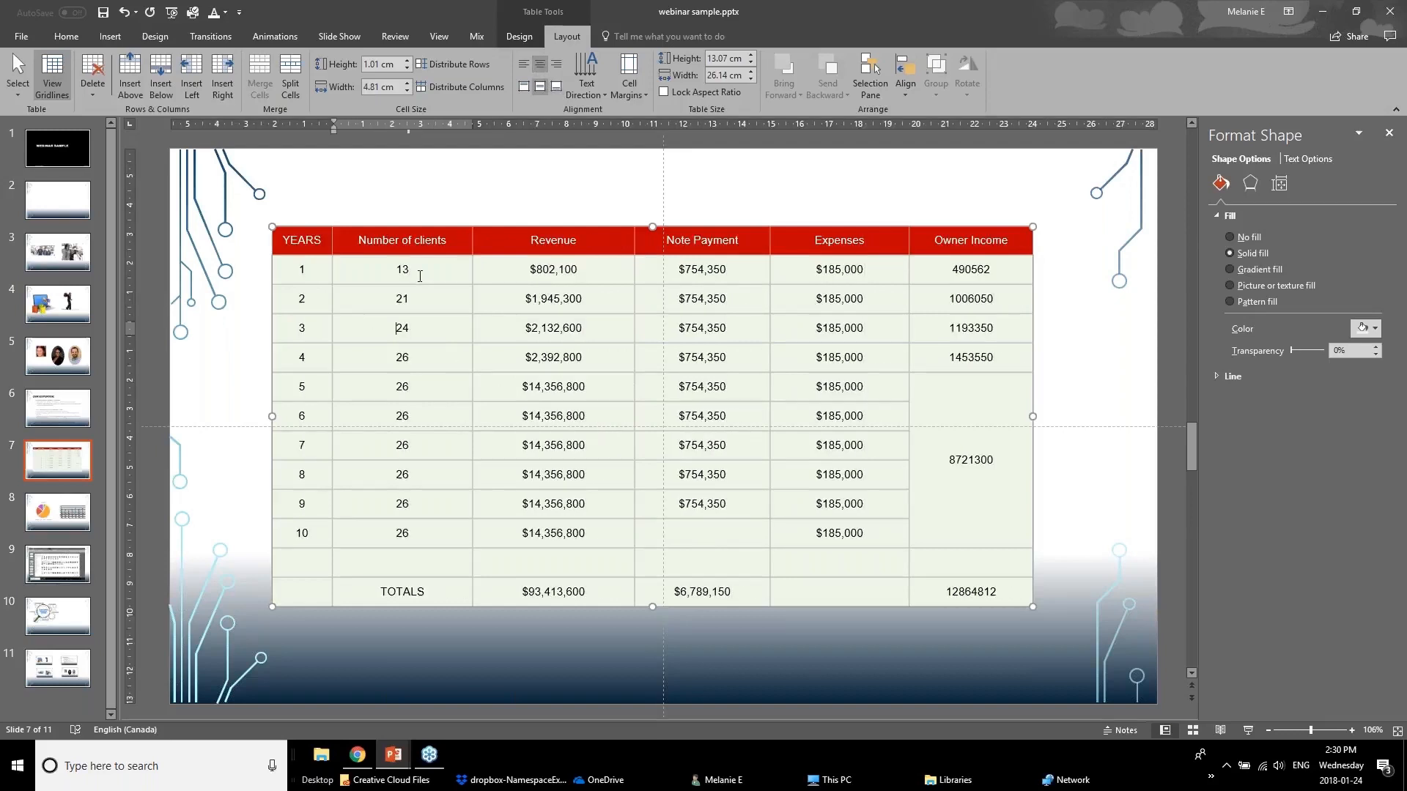
drag(305, 270, 280, 569)
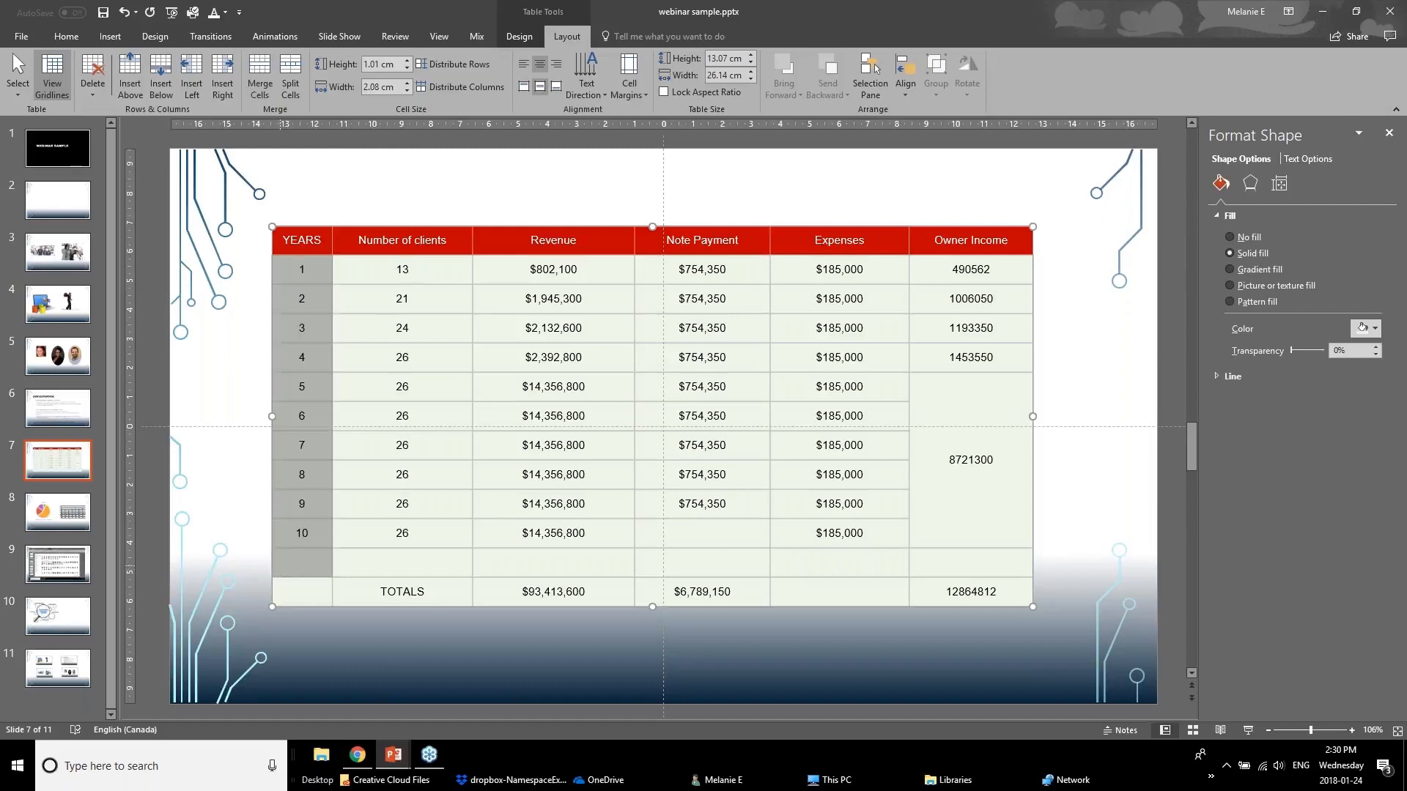
click(588, 94)
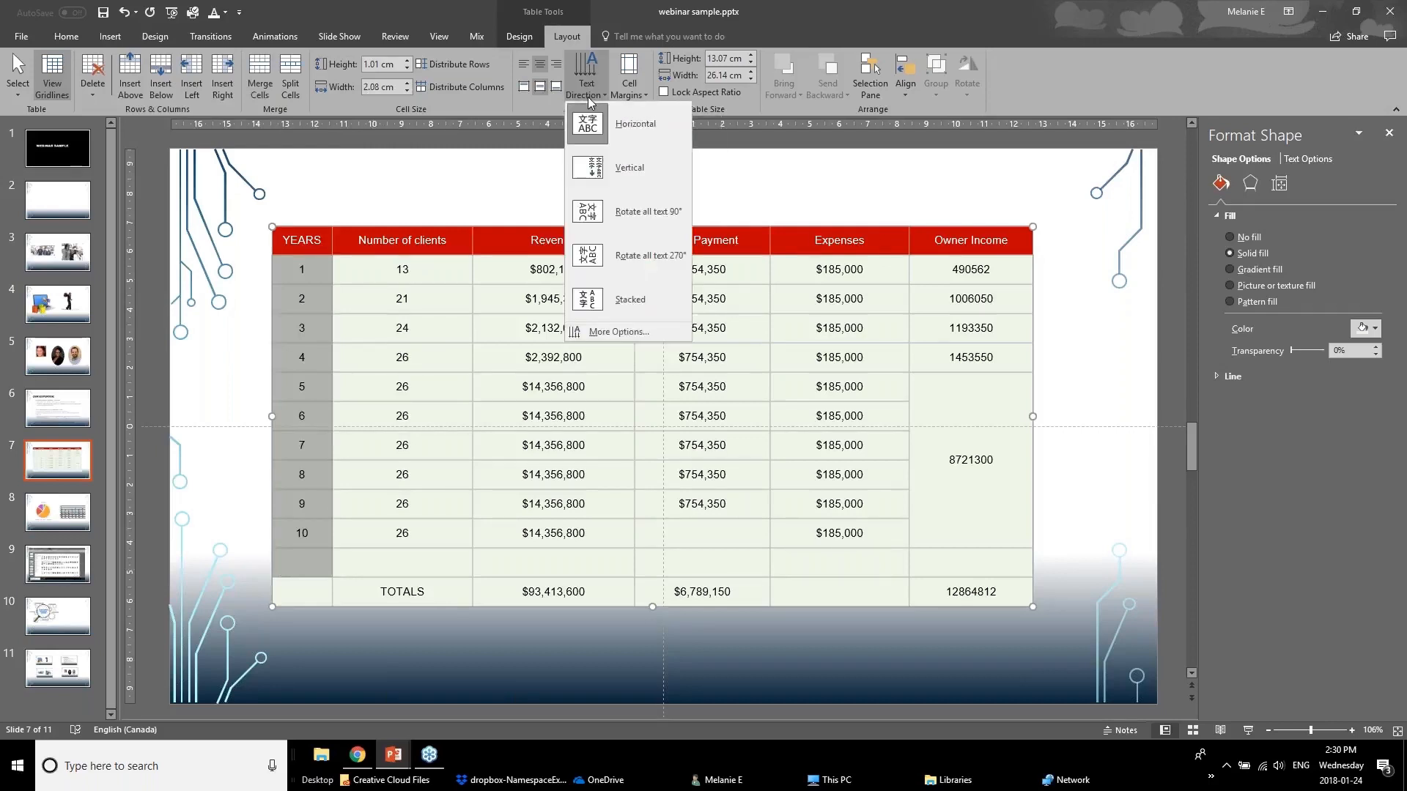
click(626, 214)
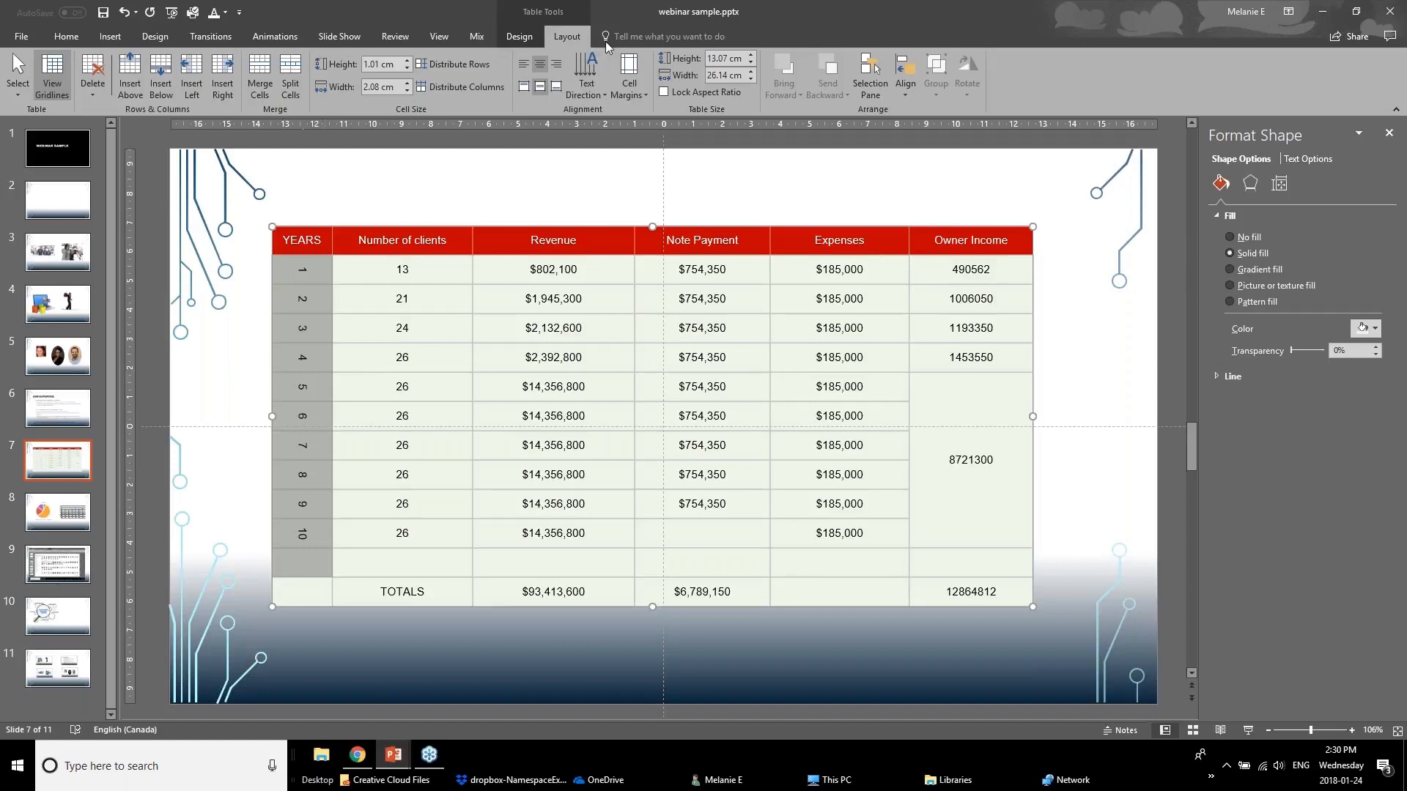
click(590, 77)
click(608, 124)
Set the cell margins of the whole table to 0.13 cm on every side.
click(625, 90)
click(363, 308)
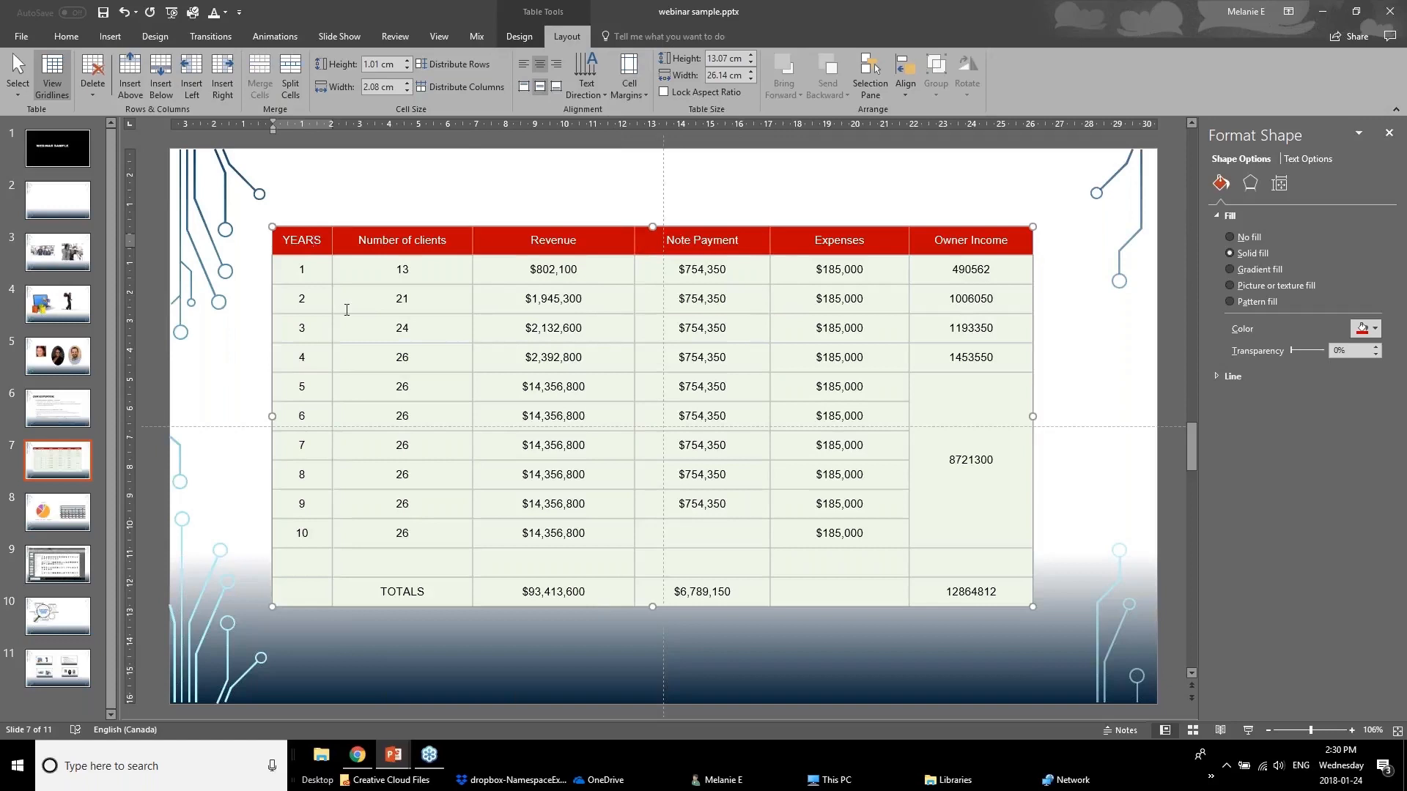
click(391, 273)
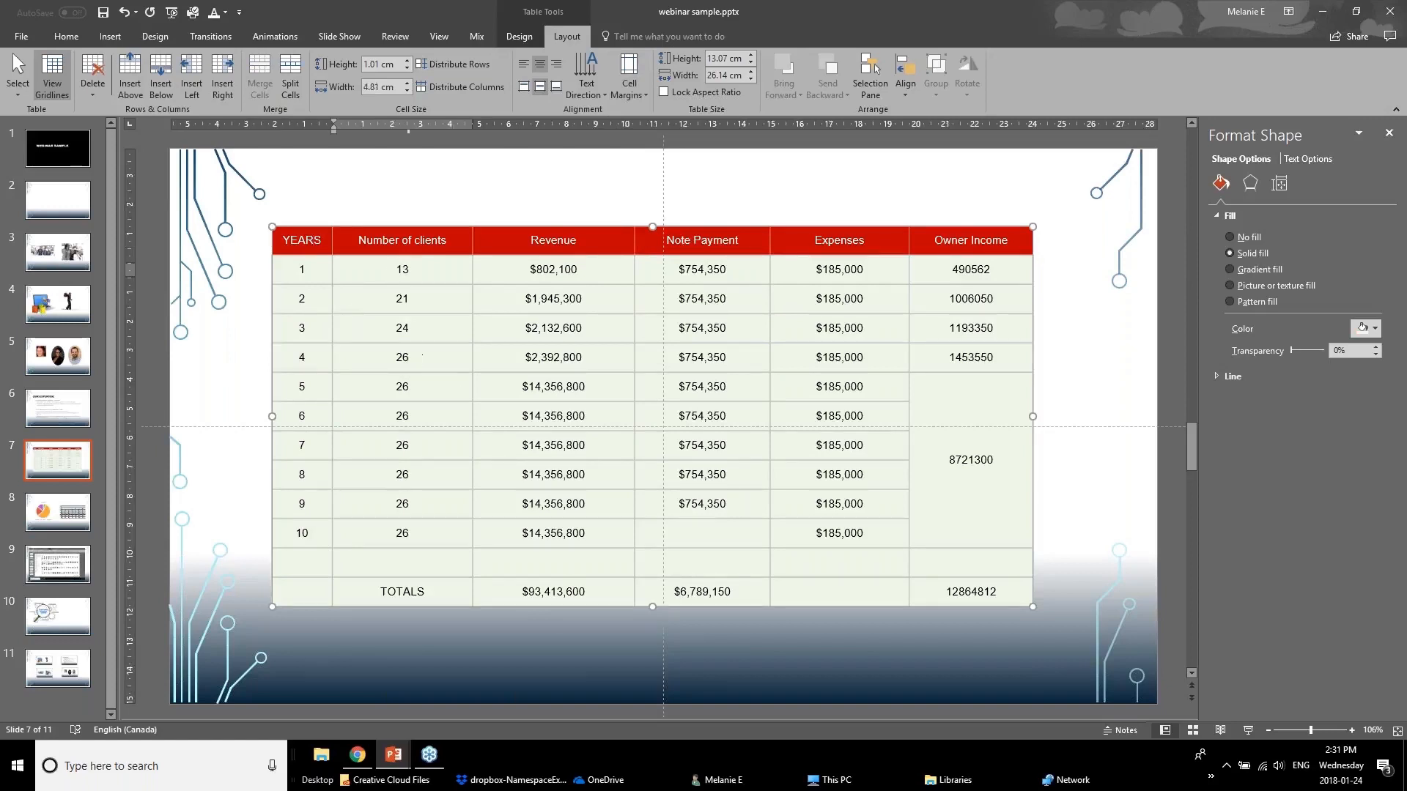
drag(327, 247, 1022, 595)
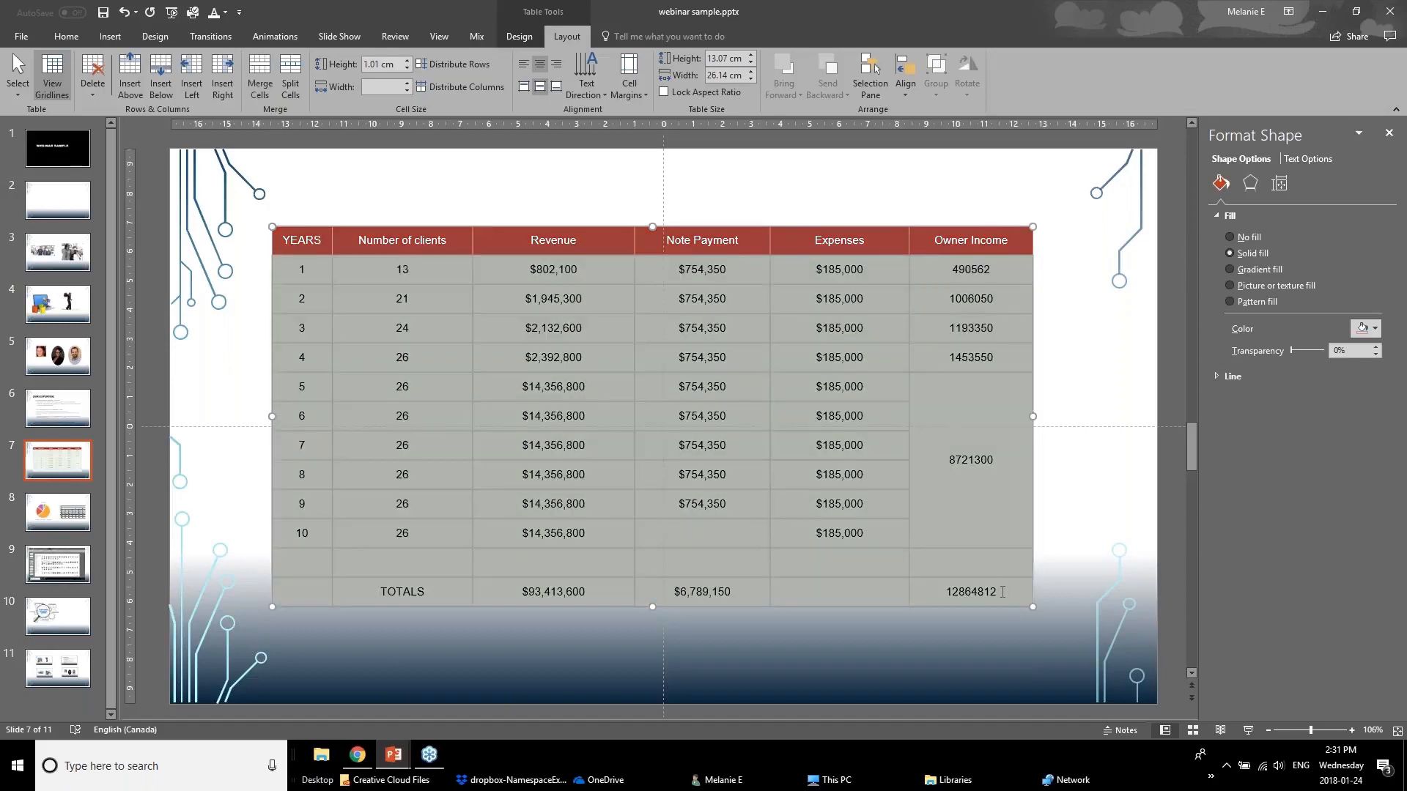
click(620, 96)
click(675, 239)
click(571, 270)
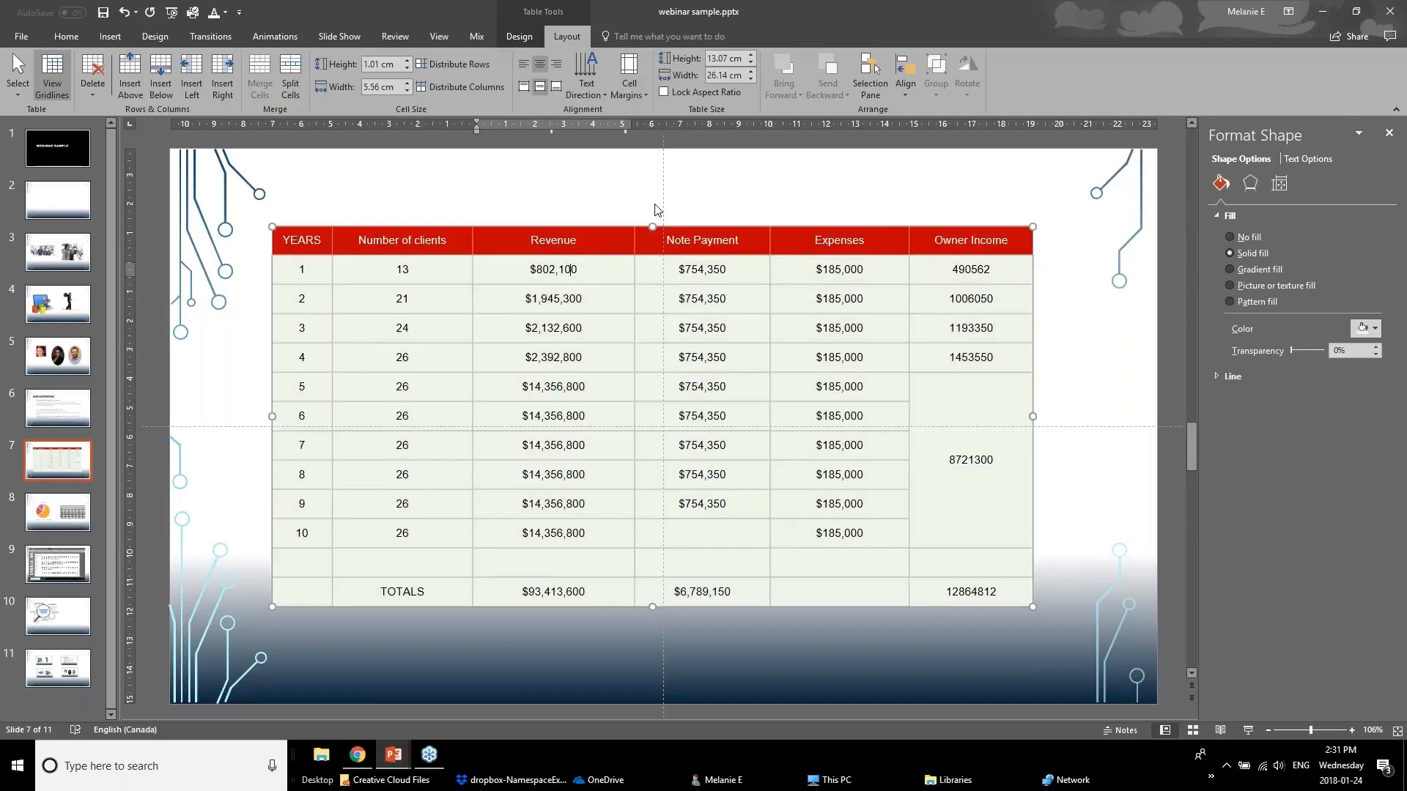
Open the table's text box format settings to check its vertical alignment, text direction and margins.
click(575, 227)
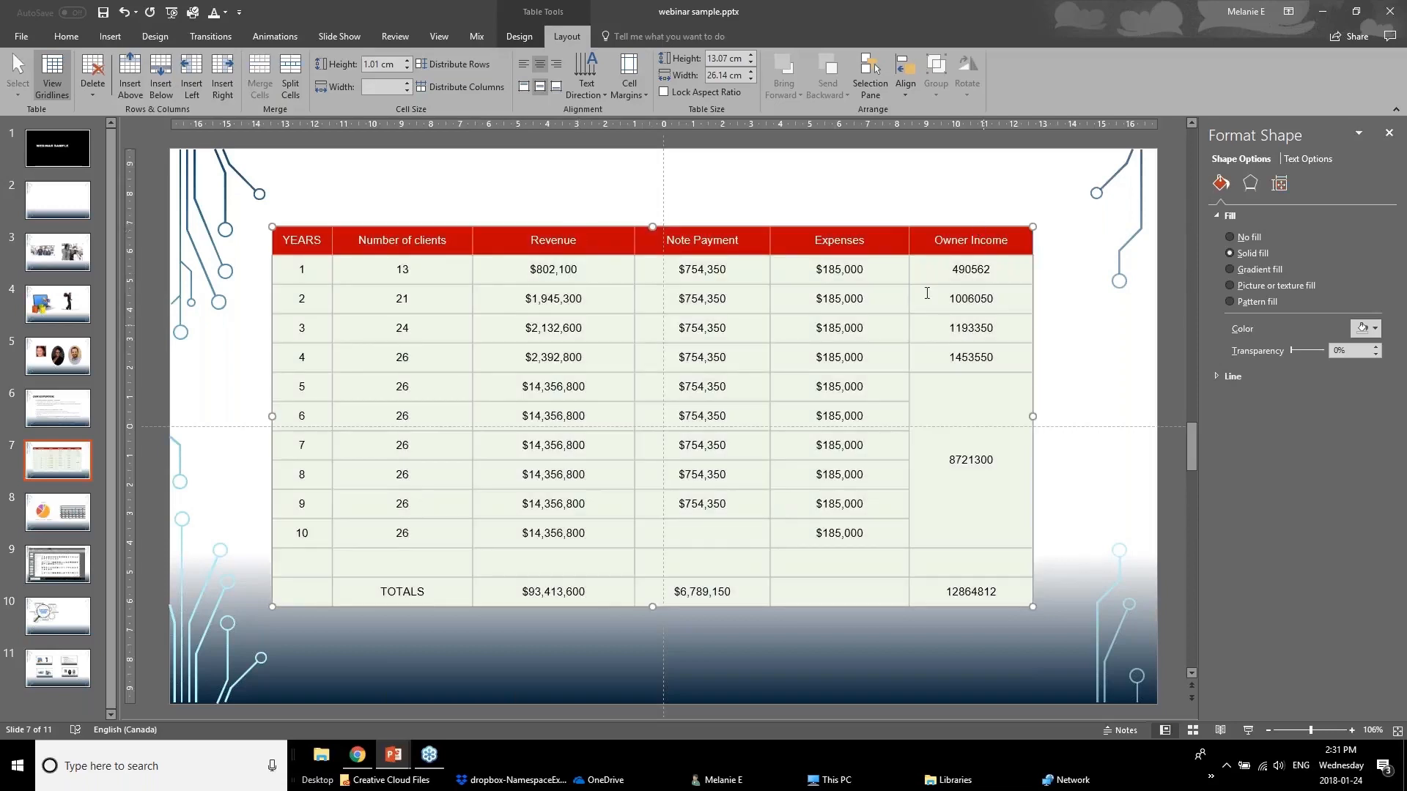
right_click(951, 227)
click(983, 457)
click(1303, 161)
click(1278, 183)
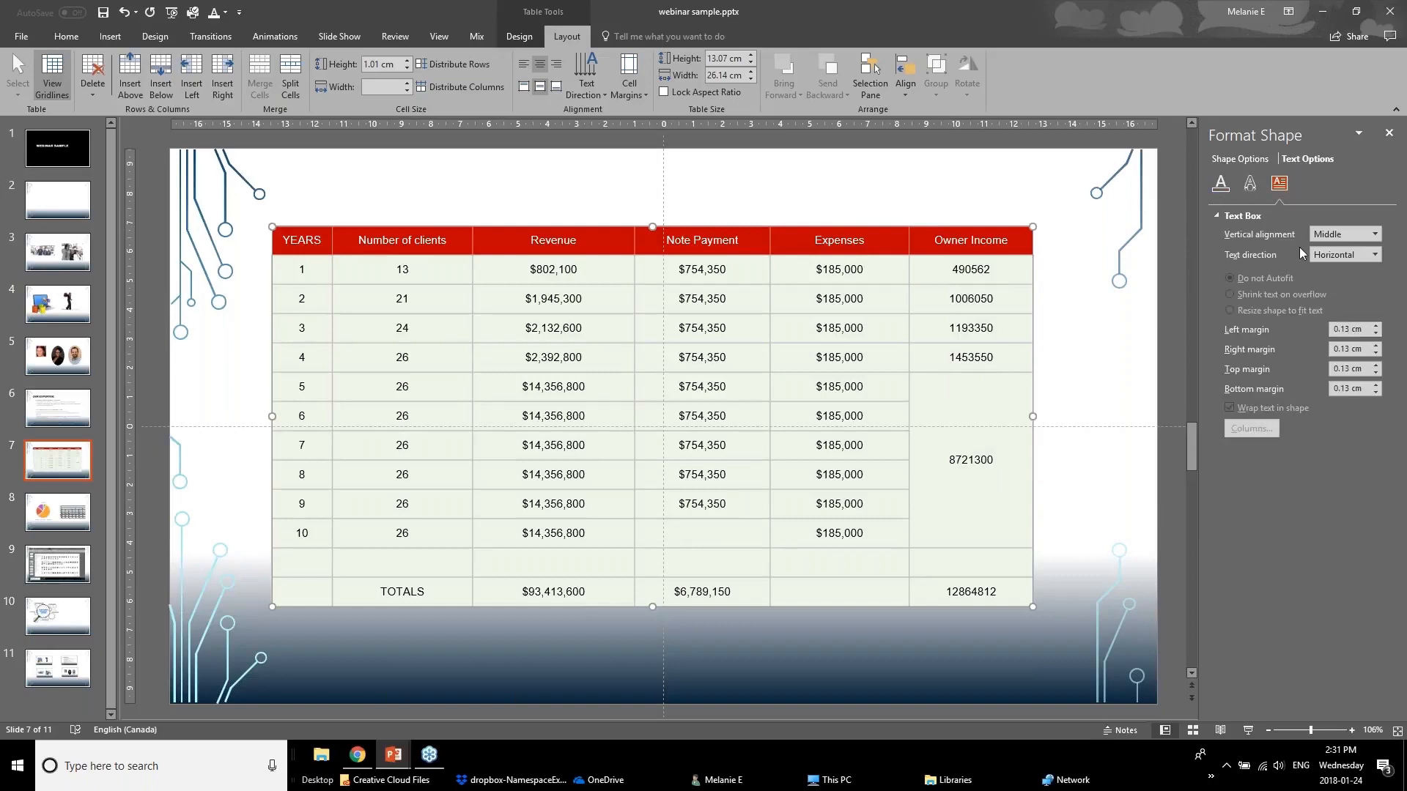
click(799, 319)
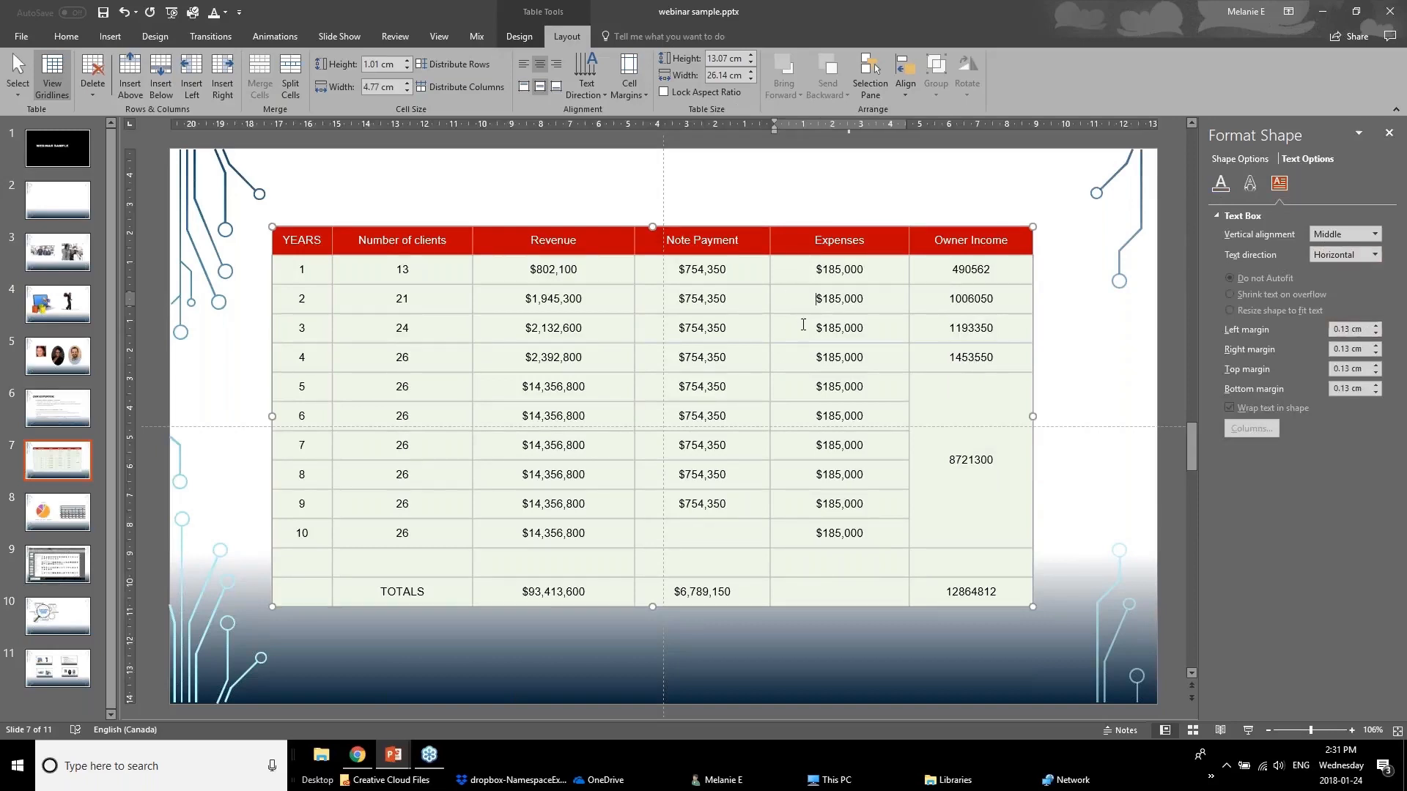
click(813, 381)
drag(934, 401, 950, 548)
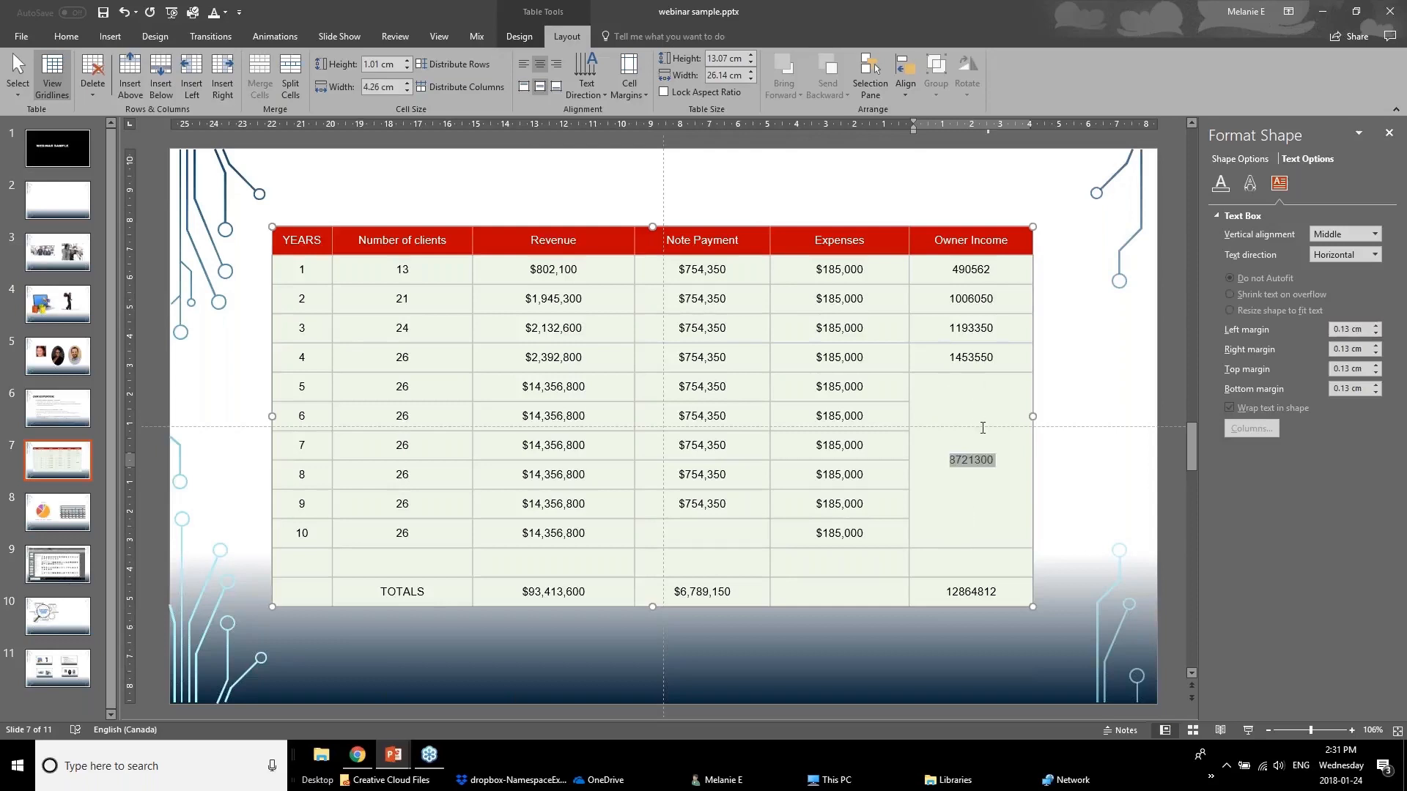
click(971, 535)
drag(982, 592, 318, 597)
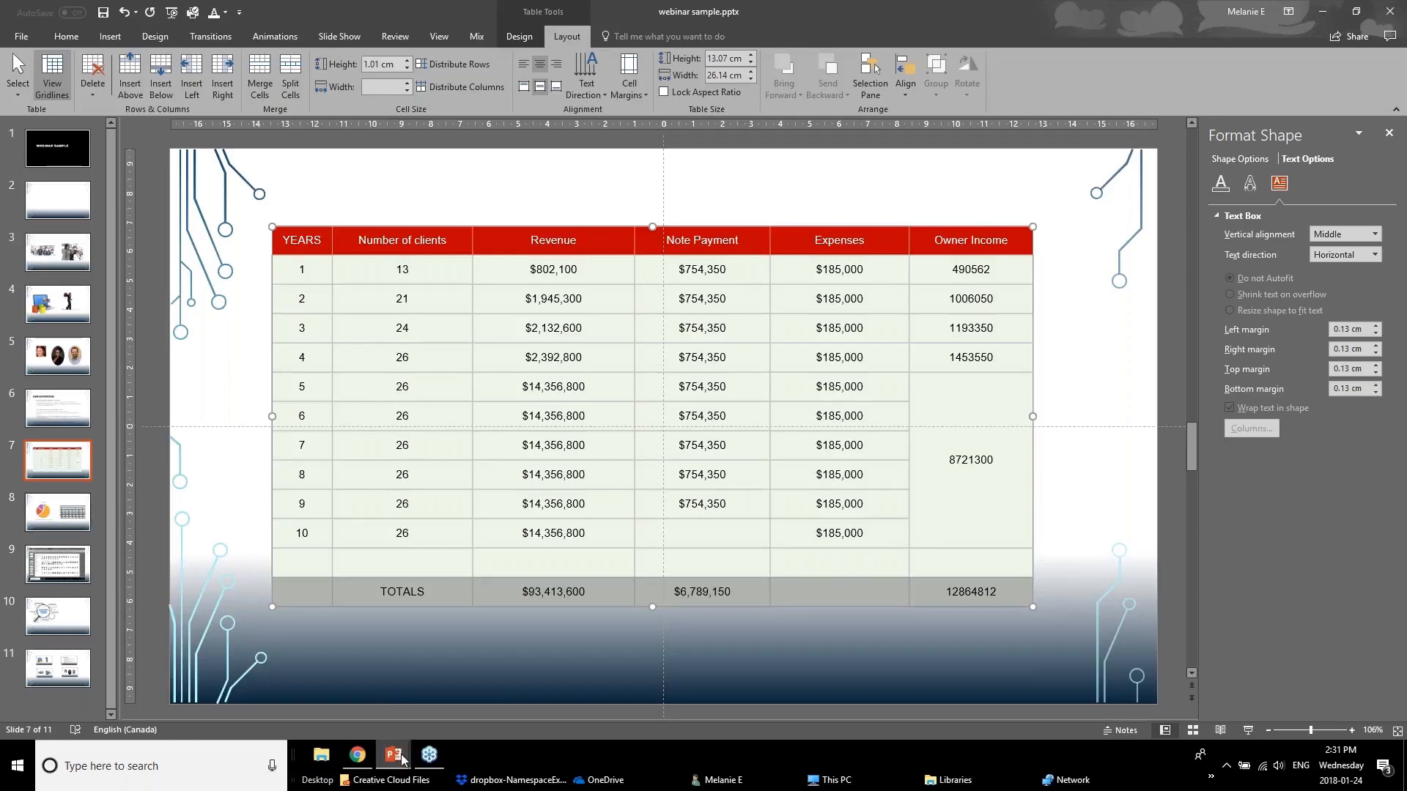
Switch to the Powerpoint Webinar January 2018 v1 presentation and go to slide 14, Better Looking Graphs.
mouse_move(393, 755)
click(318, 692)
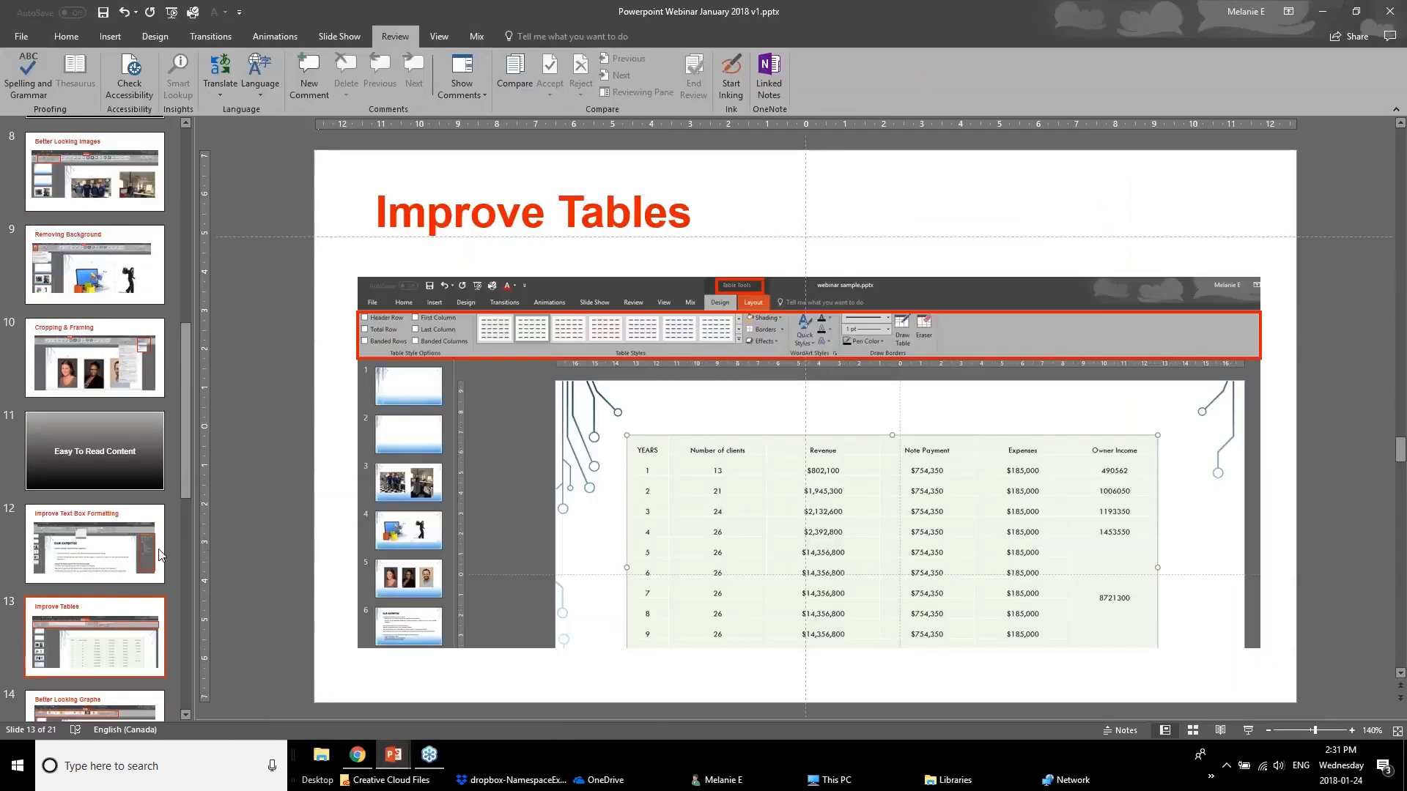
scroll(60, 583, down, 1)
click(74, 660)
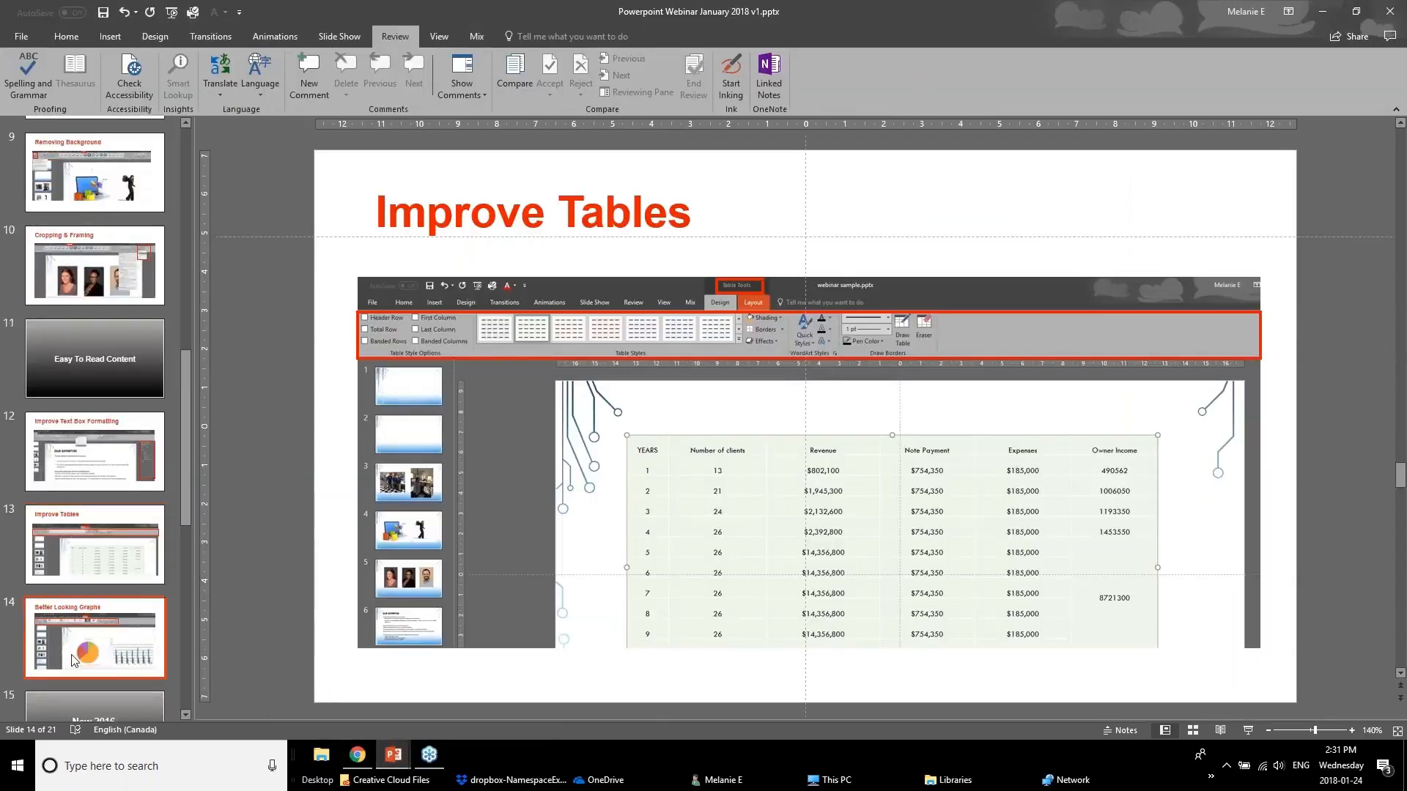
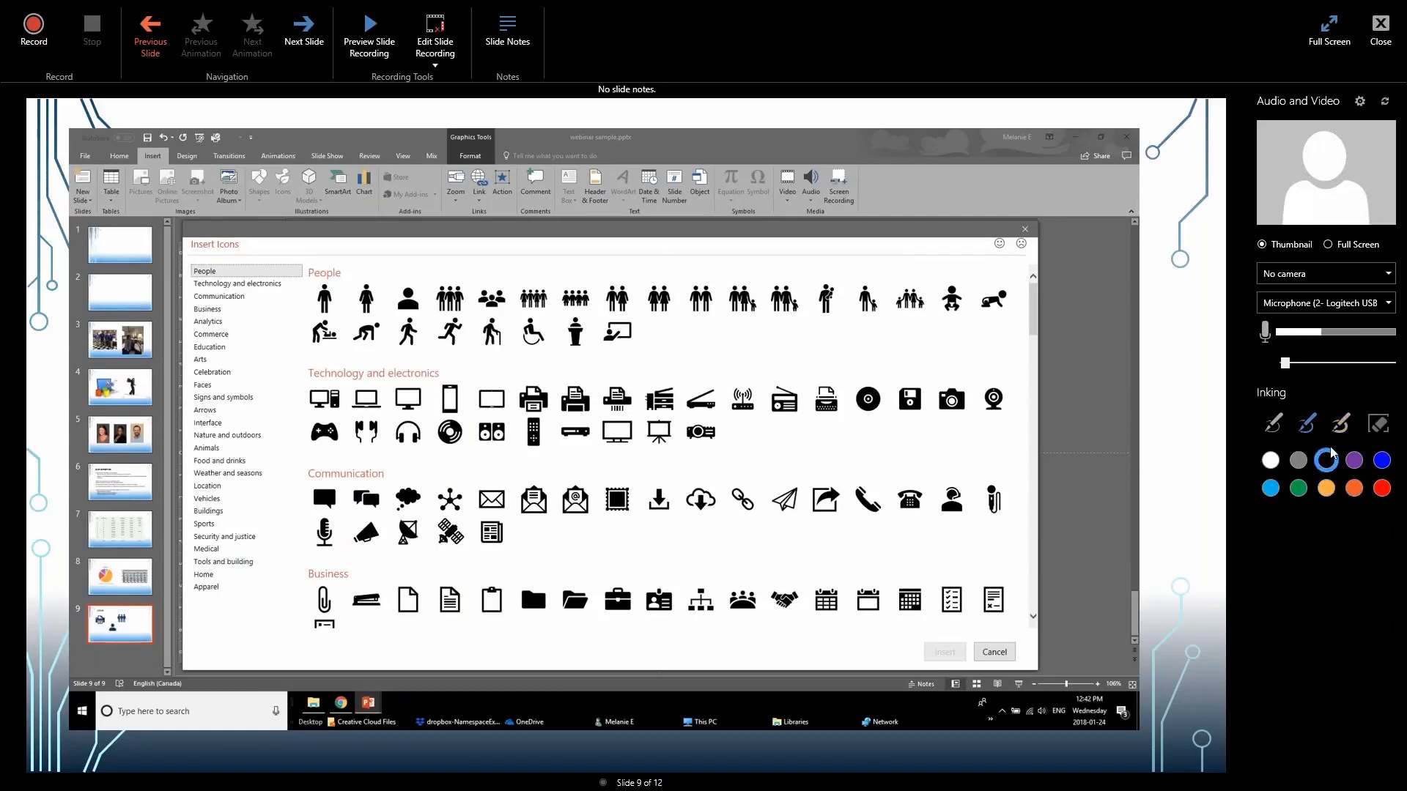
Choose orange as the ink color in the slide recording view and open the slide notes.
click(1354, 488)
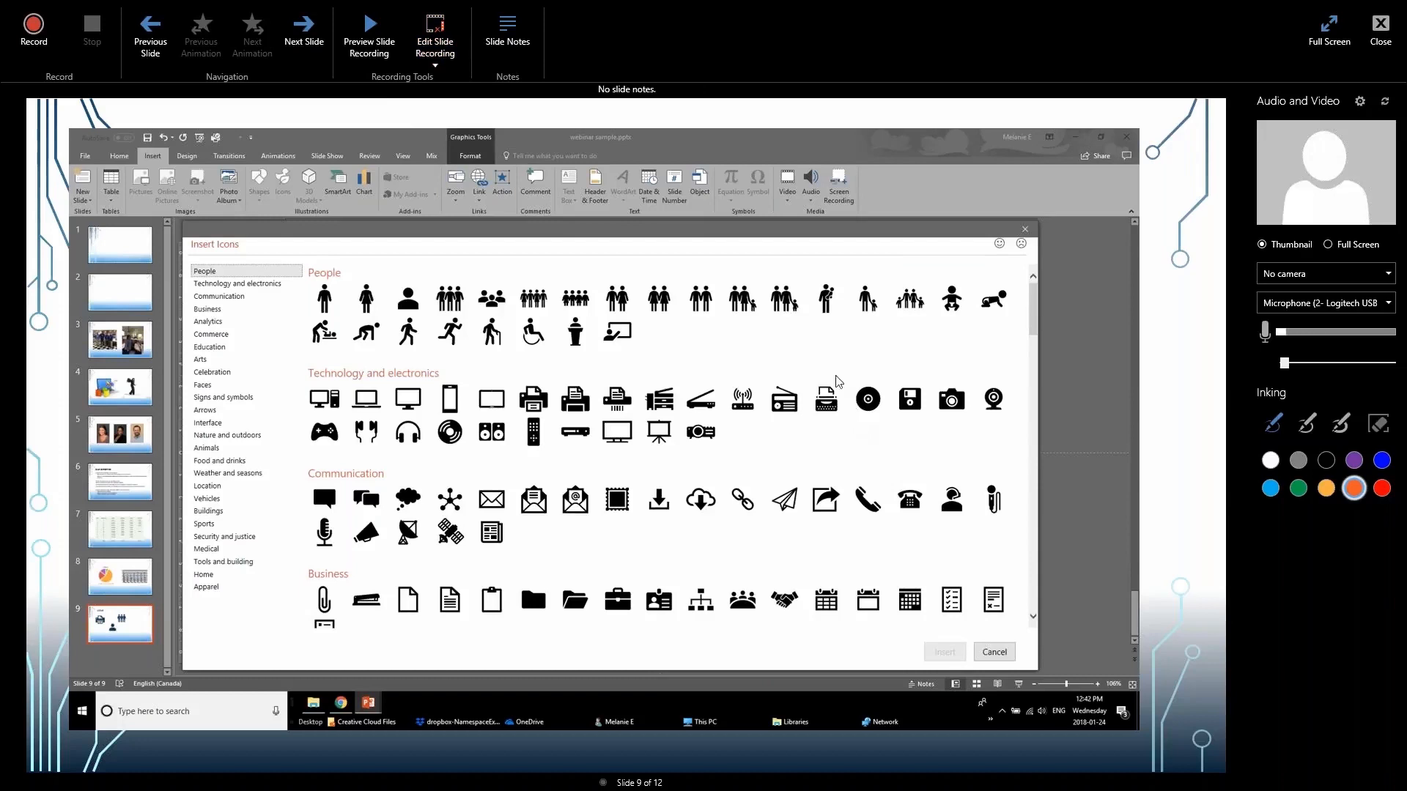
click(512, 41)
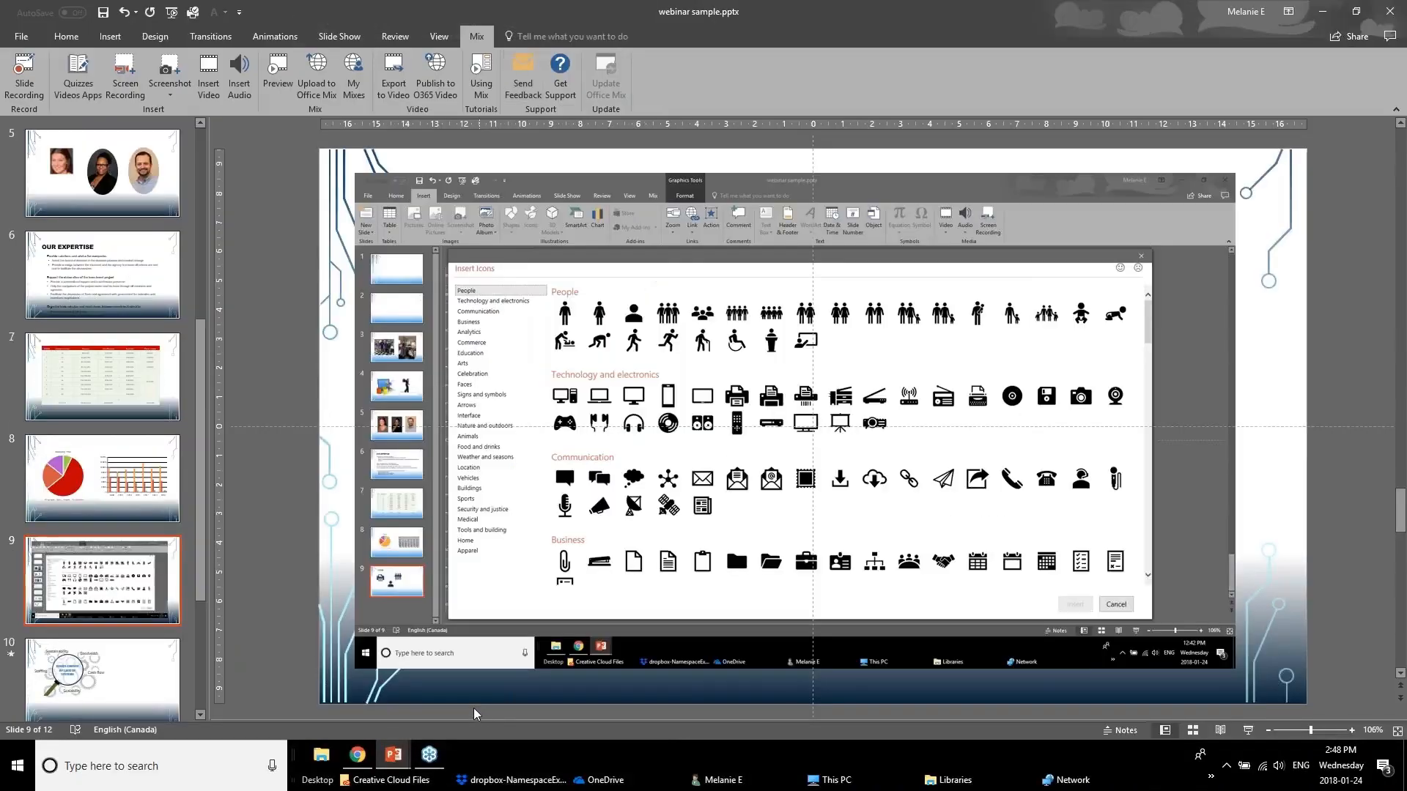
Expand the notes area under slide 9, and run the slide show from the title slide to the three-icon slide.
drag(487, 719, 386, 568)
click(415, 626)
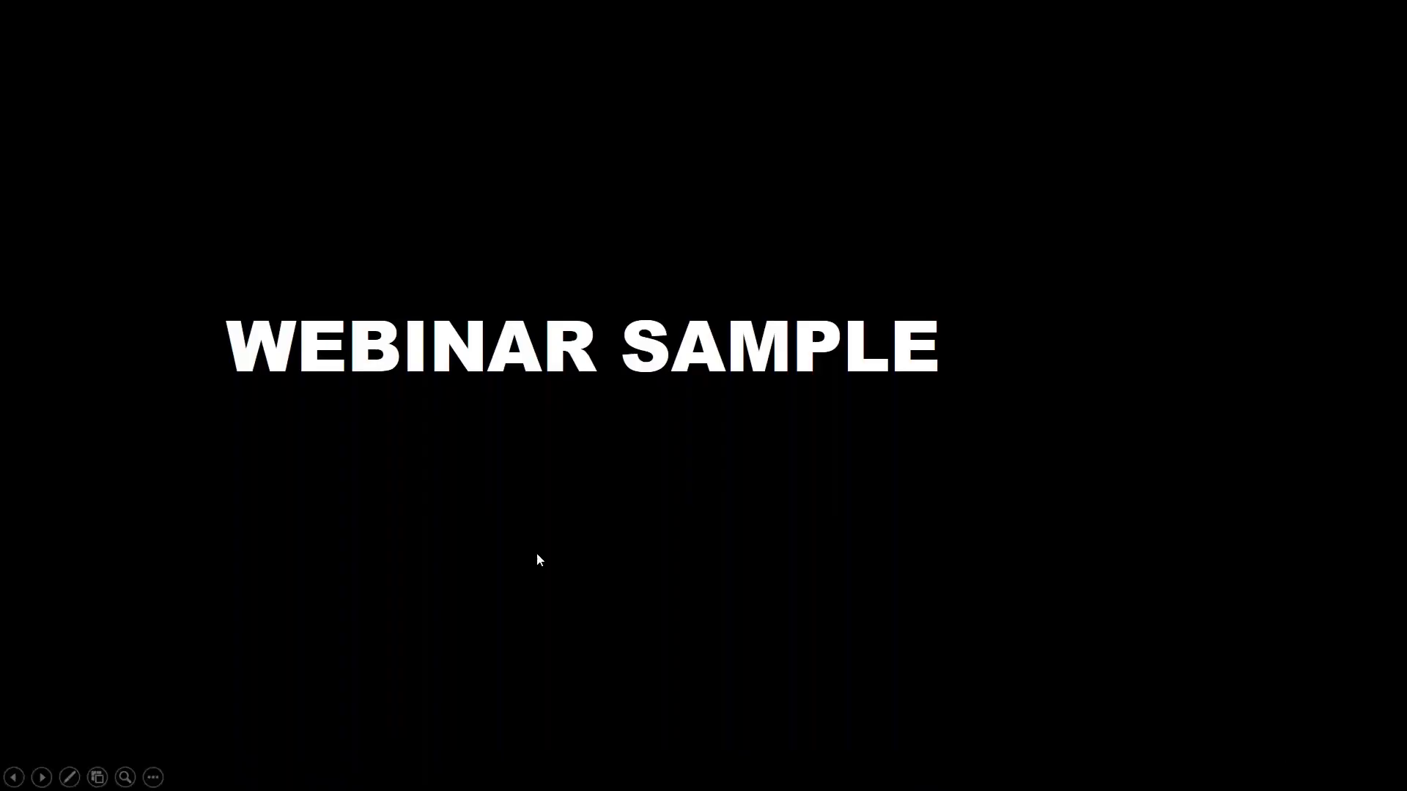
click(537, 554)
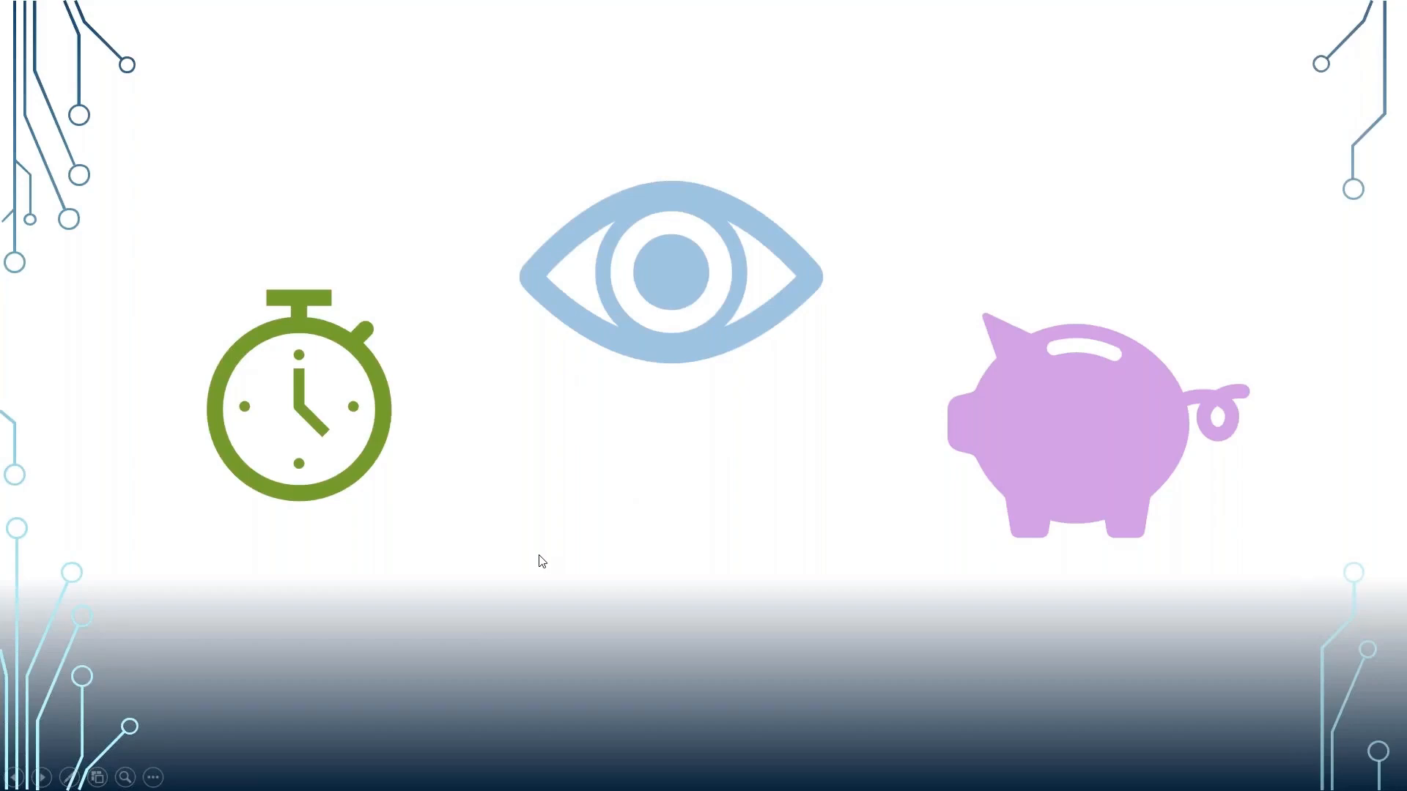
Advance the slide show from the three-icon slide to the magnifying glass slide about lack of systems, and end the show.
click(539, 555)
click(538, 555)
click(538, 555)
click(538, 556)
click(538, 556)
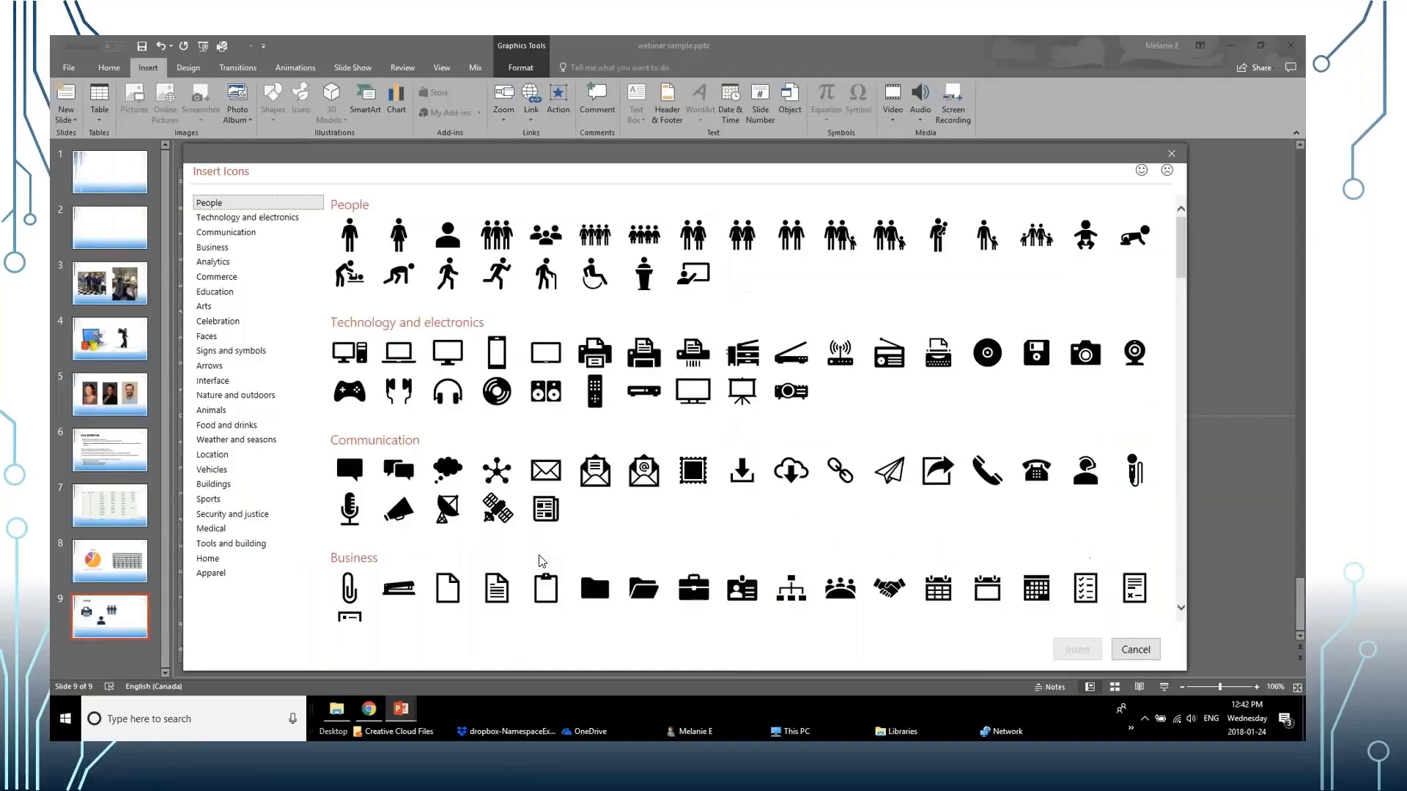
click(539, 556)
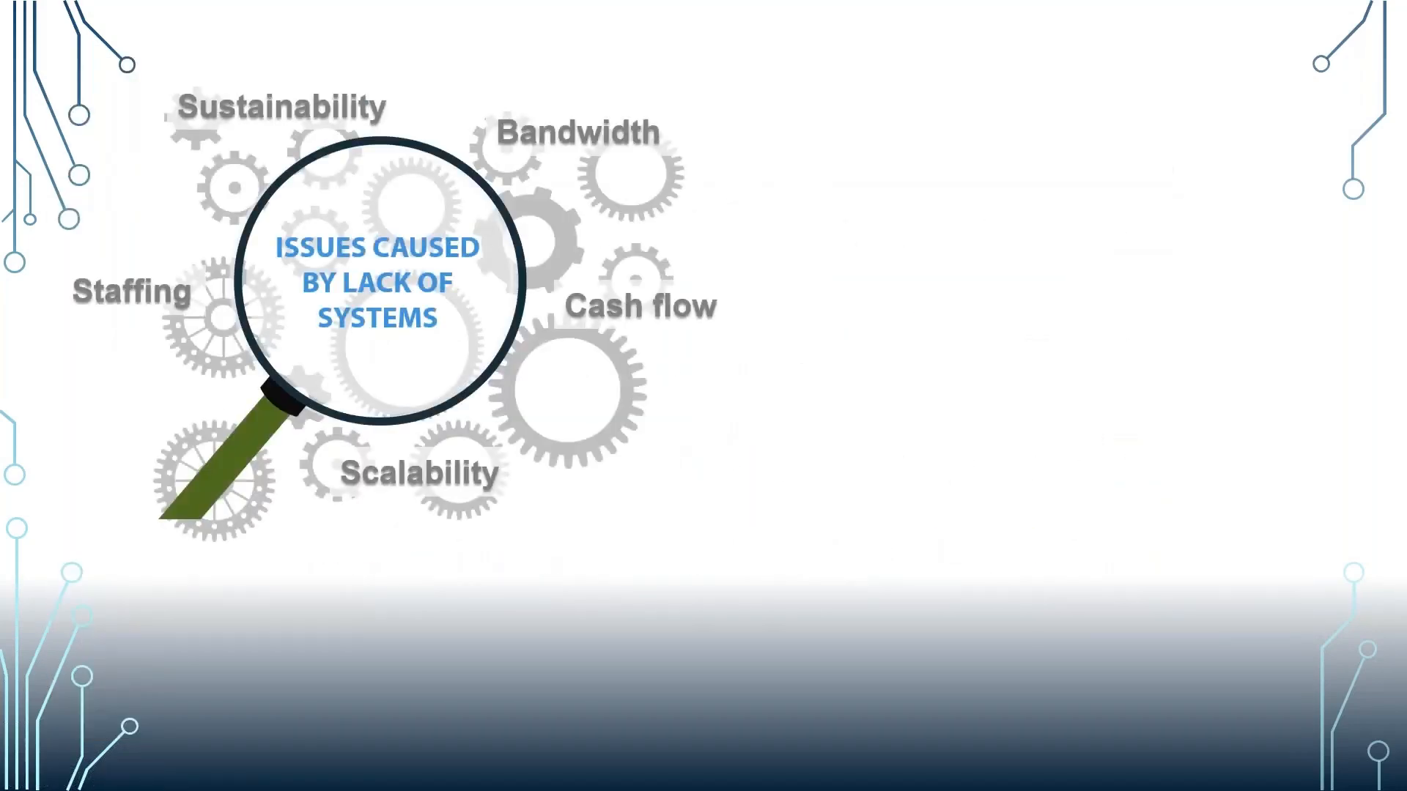
key(Escape)
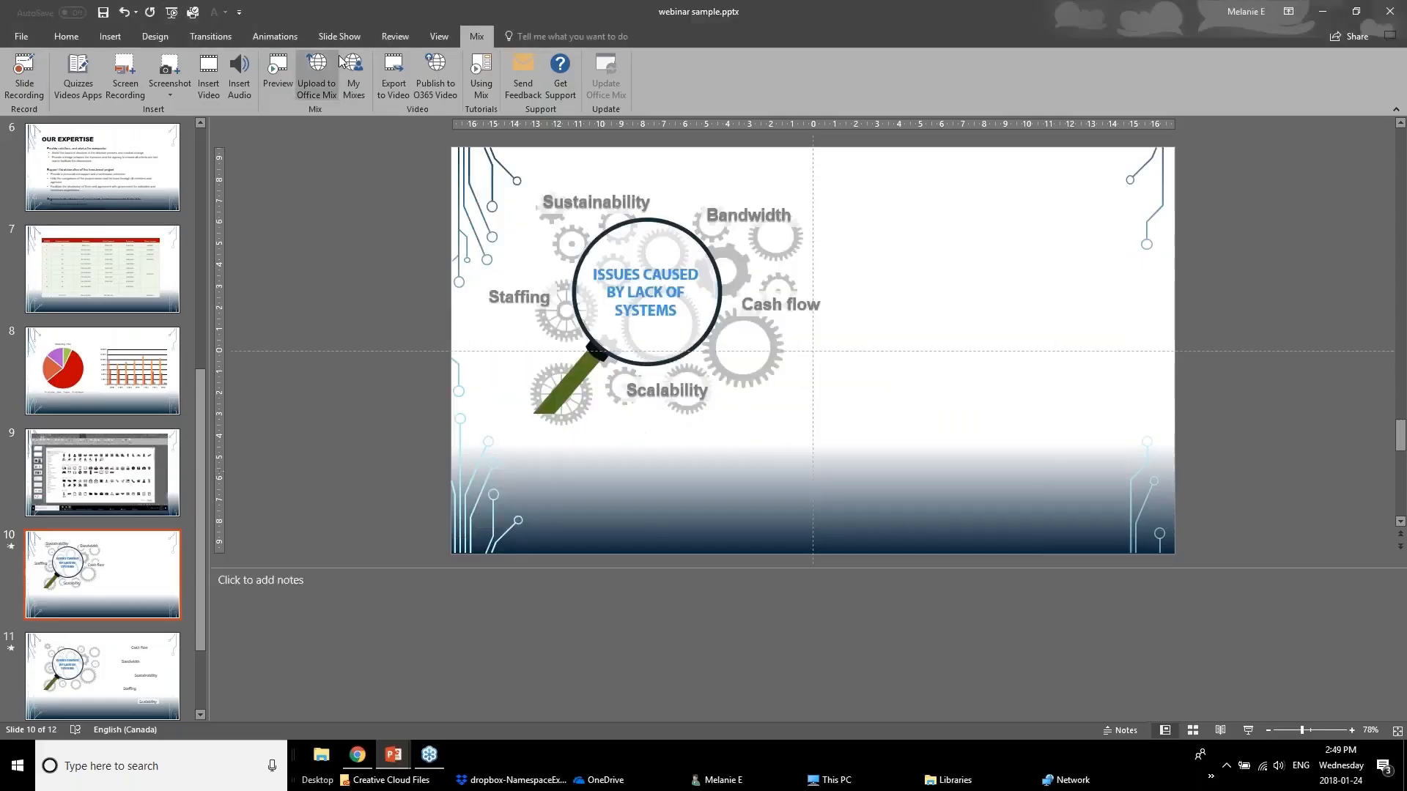
View the slide recording screen and its notes for slide 10, and check the available Lab Office Add-ins for quizzes and apps.
click(25, 83)
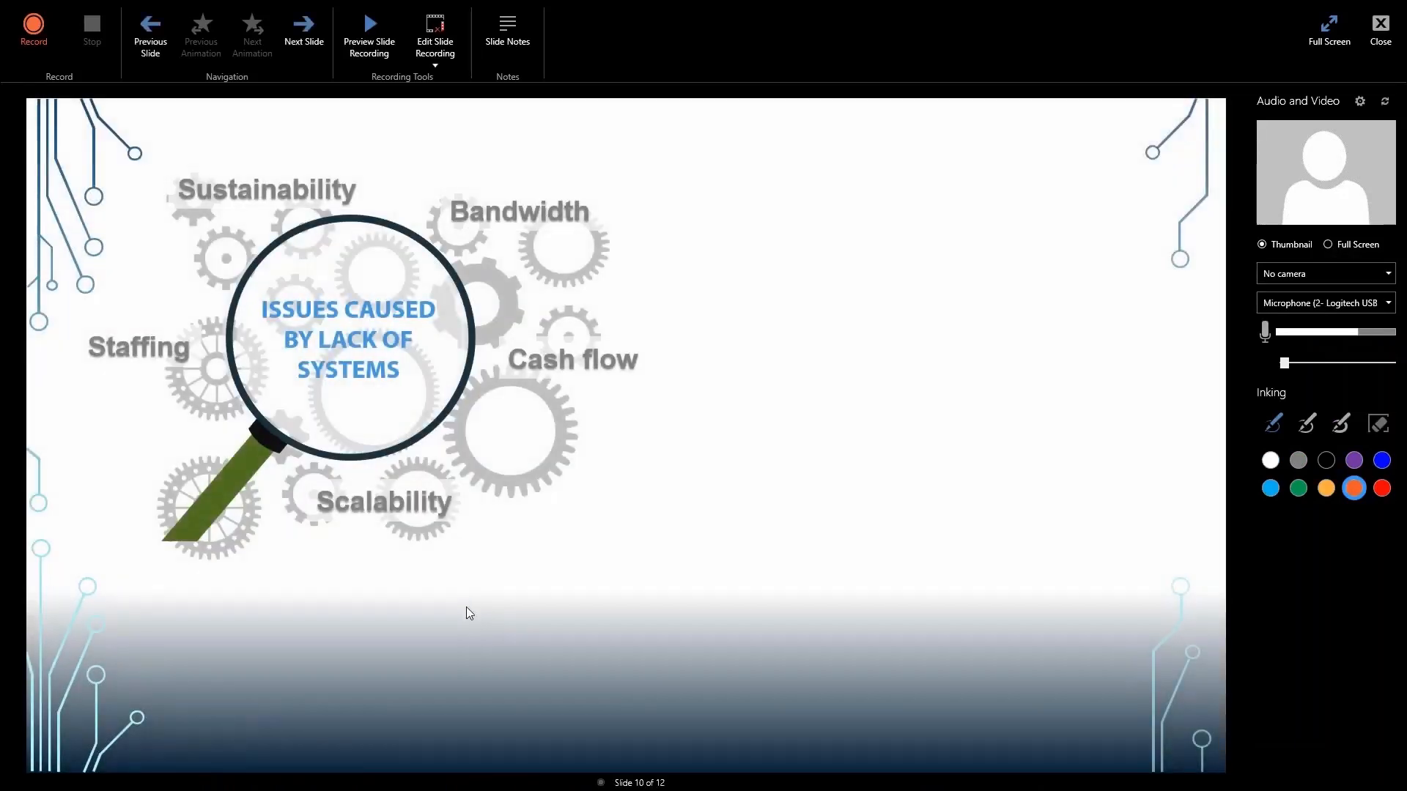
click(516, 55)
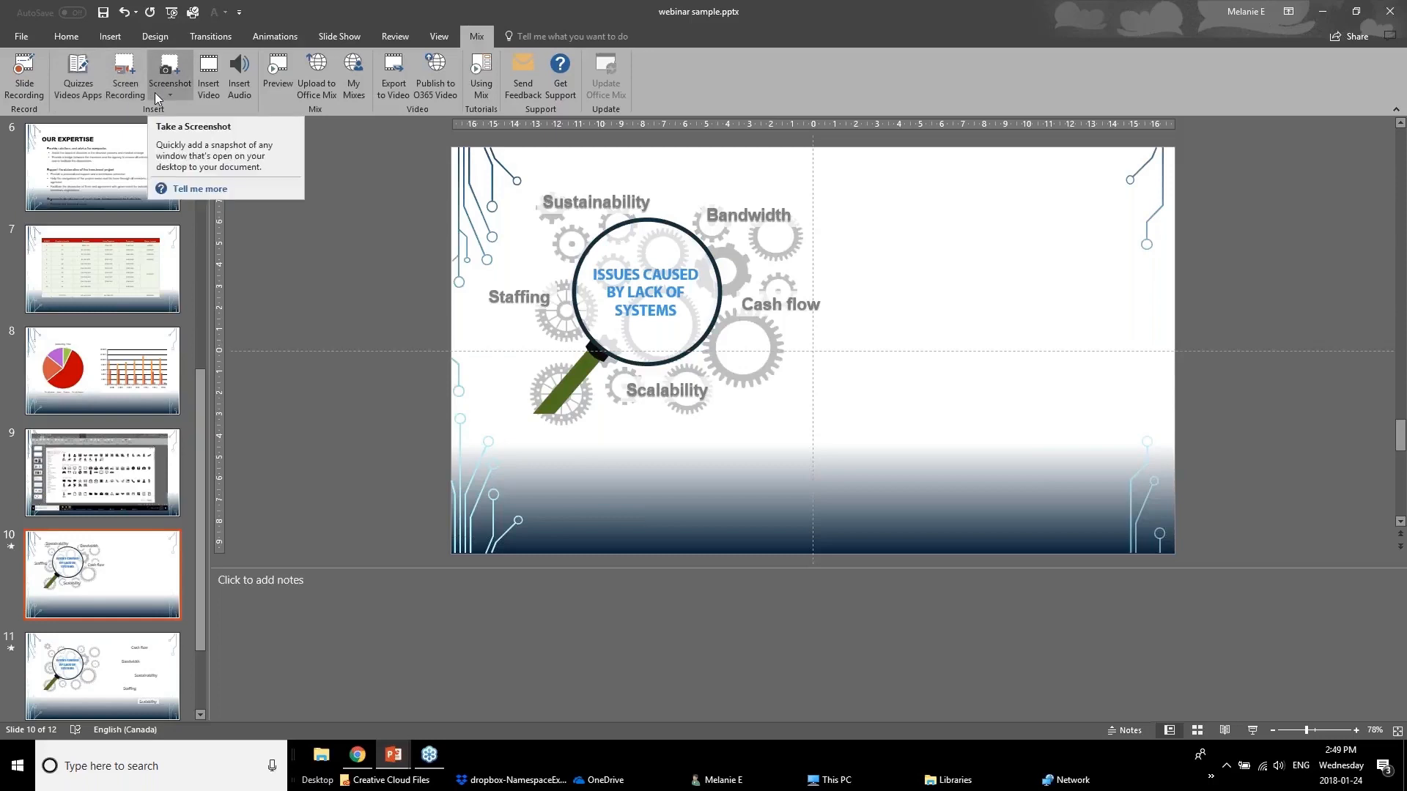
click(80, 98)
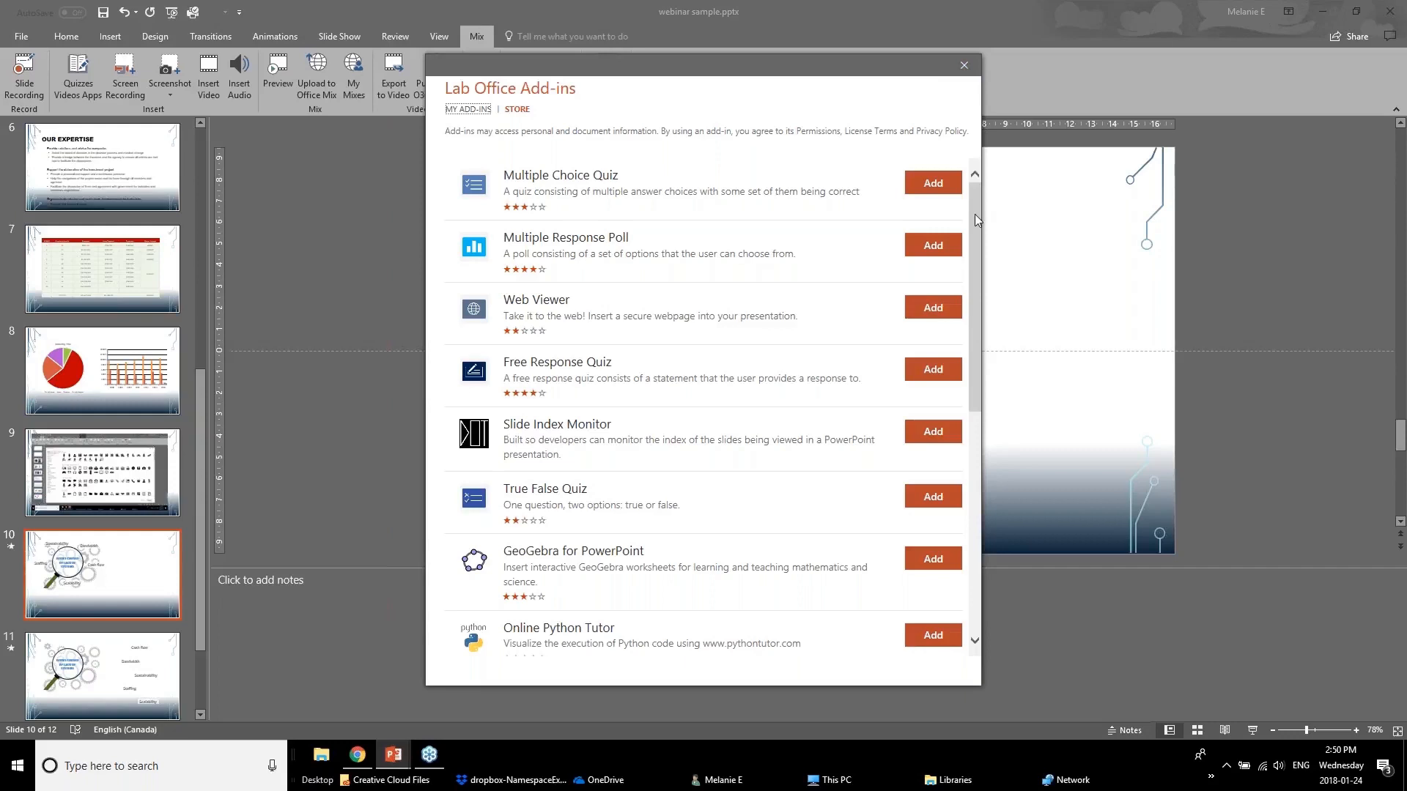
click(969, 64)
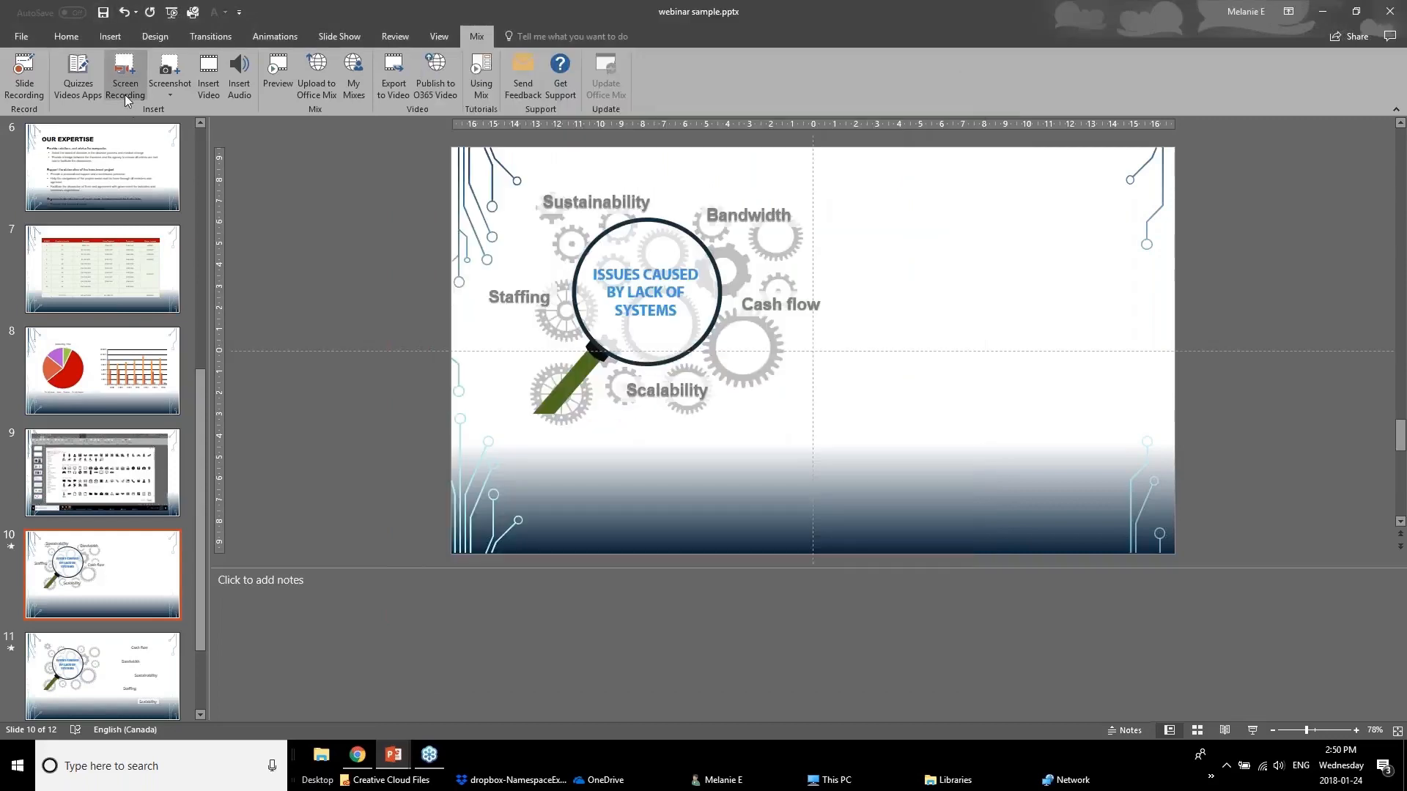
Insert a screen clipping of the New MIX Extension presentation window on slide 10, and shrink it to about 28.28 × 15.3 cm within the slide.
click(127, 95)
click(179, 79)
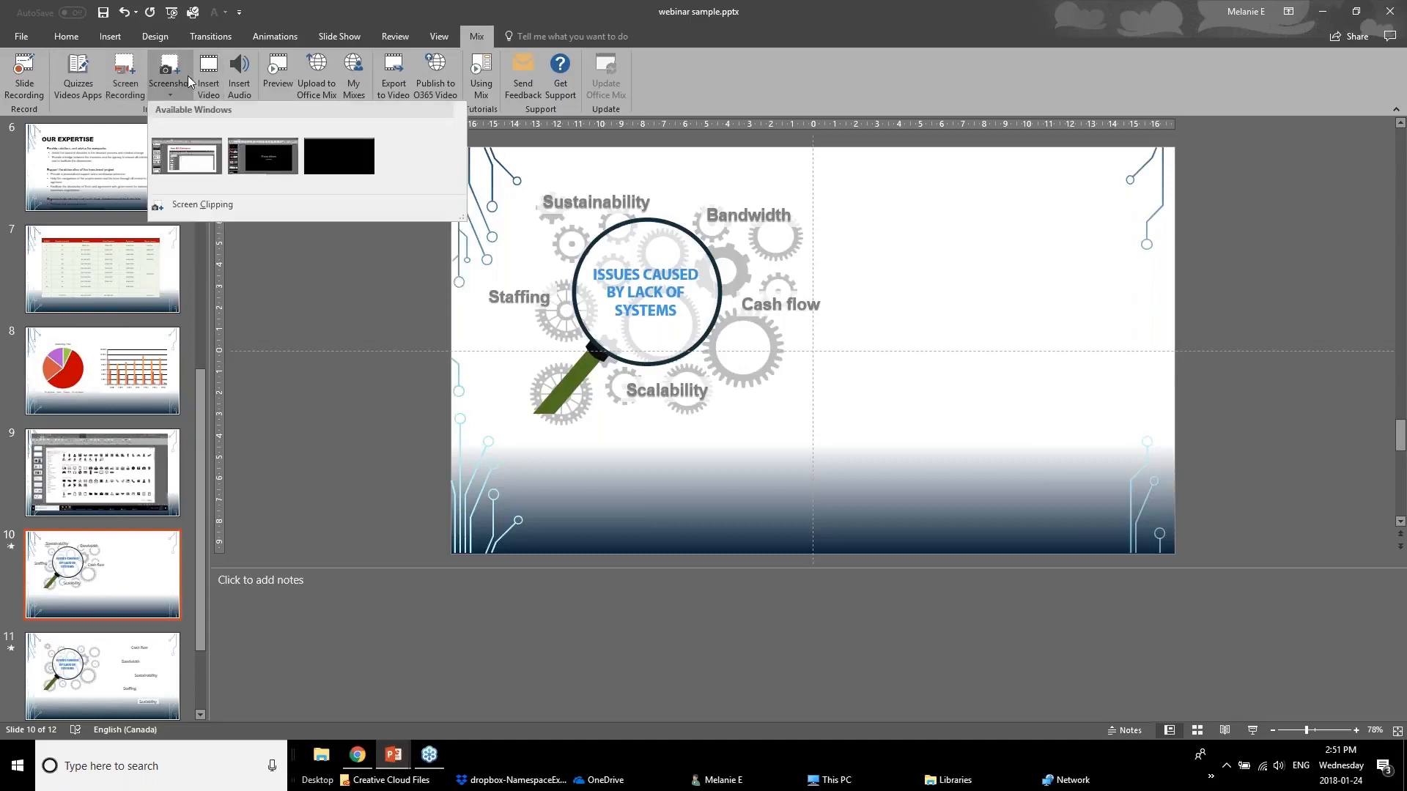
click(211, 206)
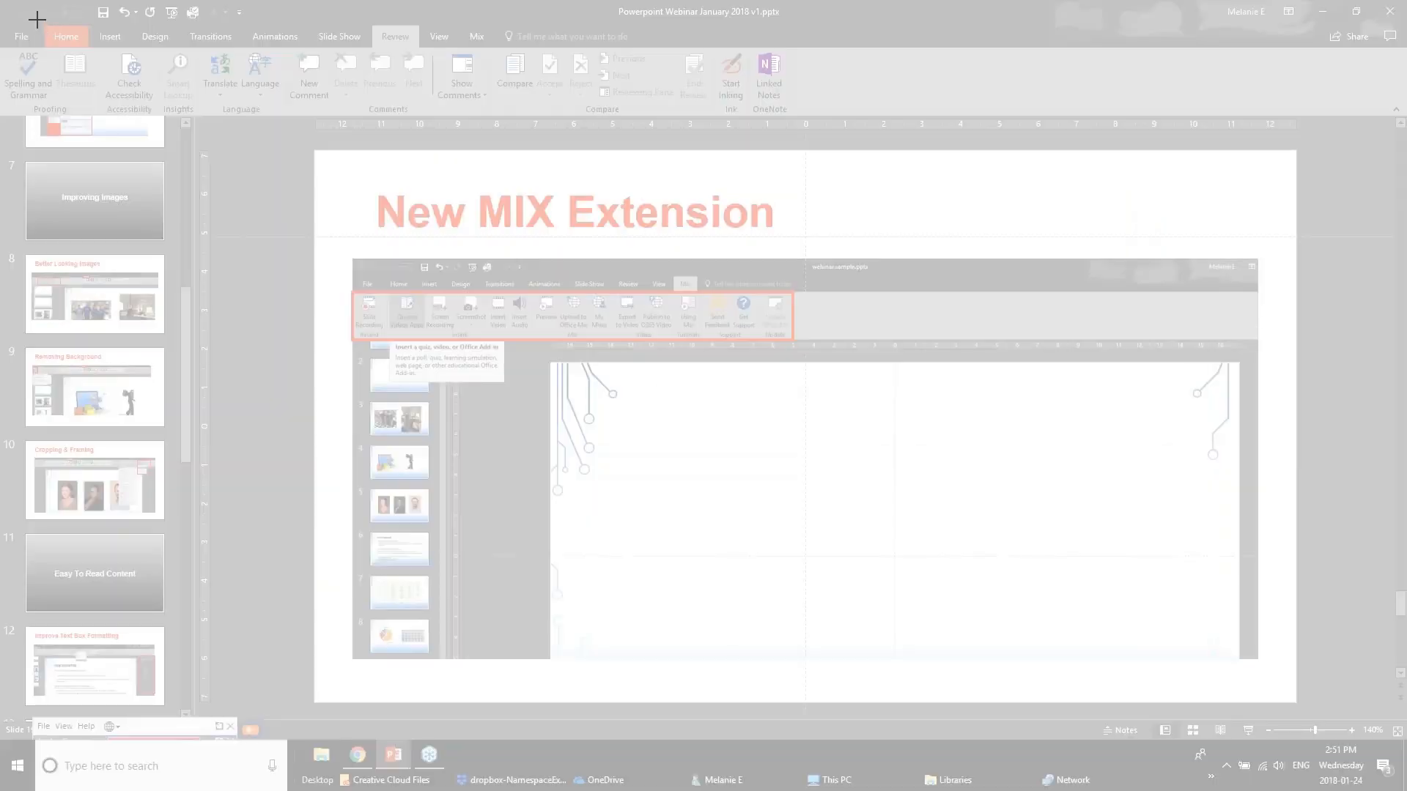
drag(35, 18, 1318, 712)
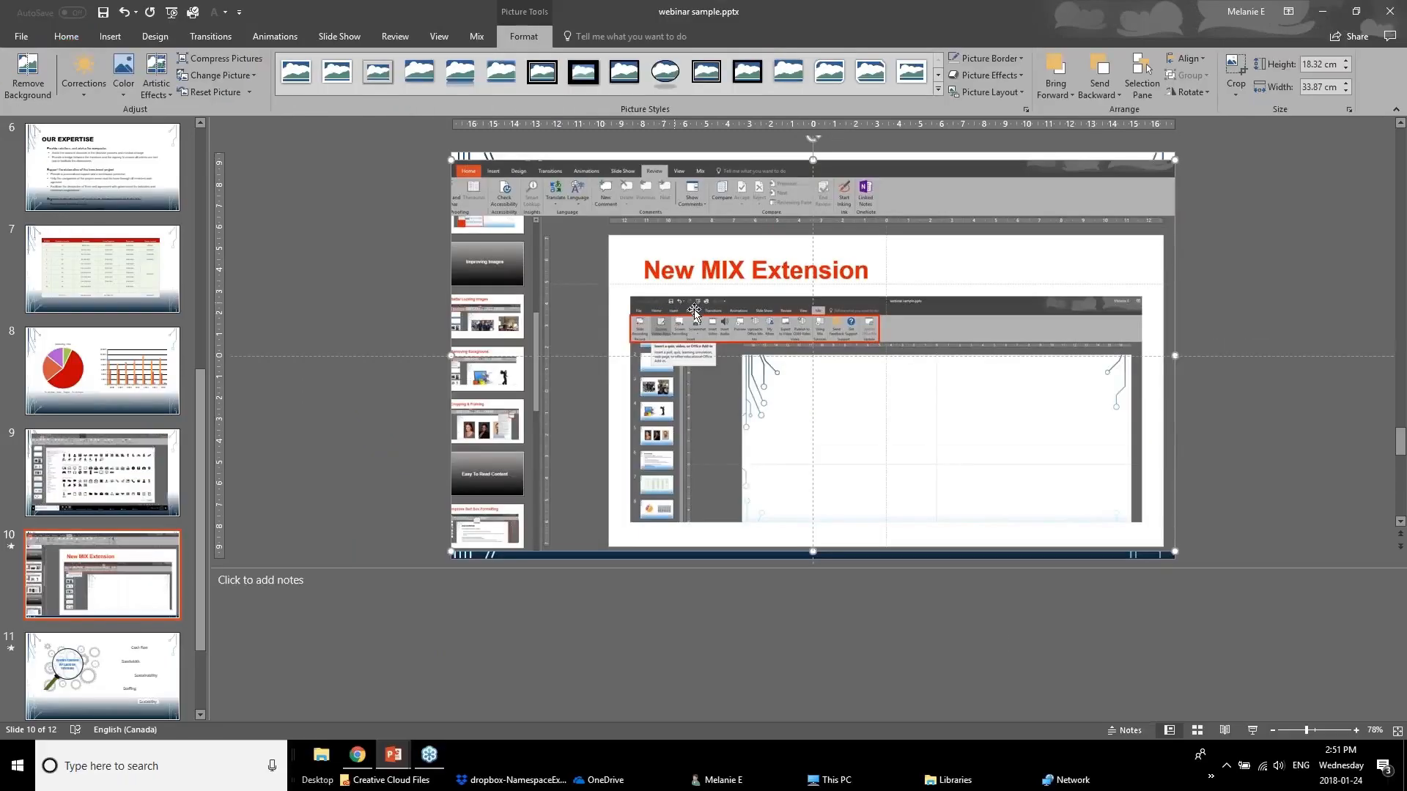
drag(1173, 159, 1078, 264)
drag(875, 376, 943, 334)
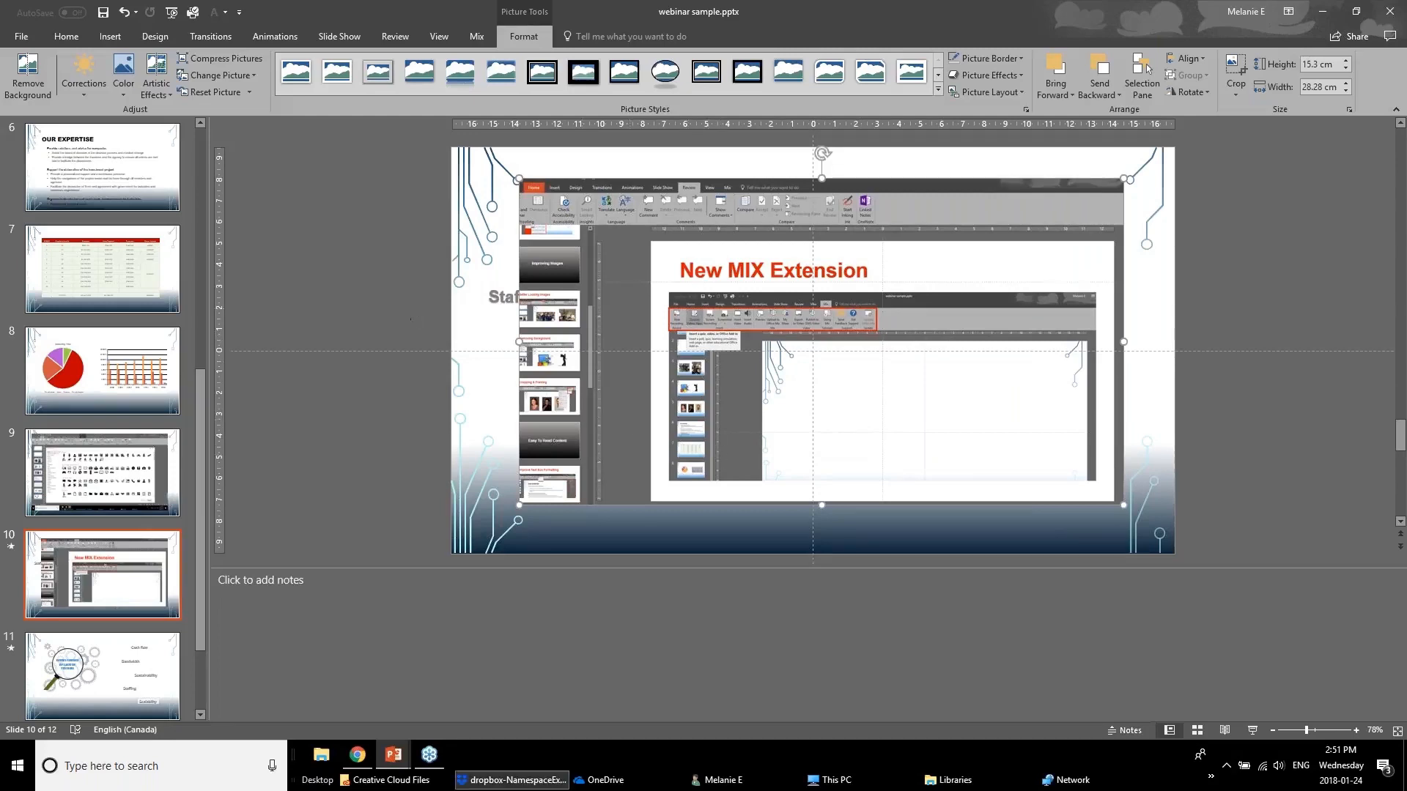
Switch to the Powerpoint Webinar January 2018 v1 presentation and go to slide 20, Zoom Feature.
click(395, 756)
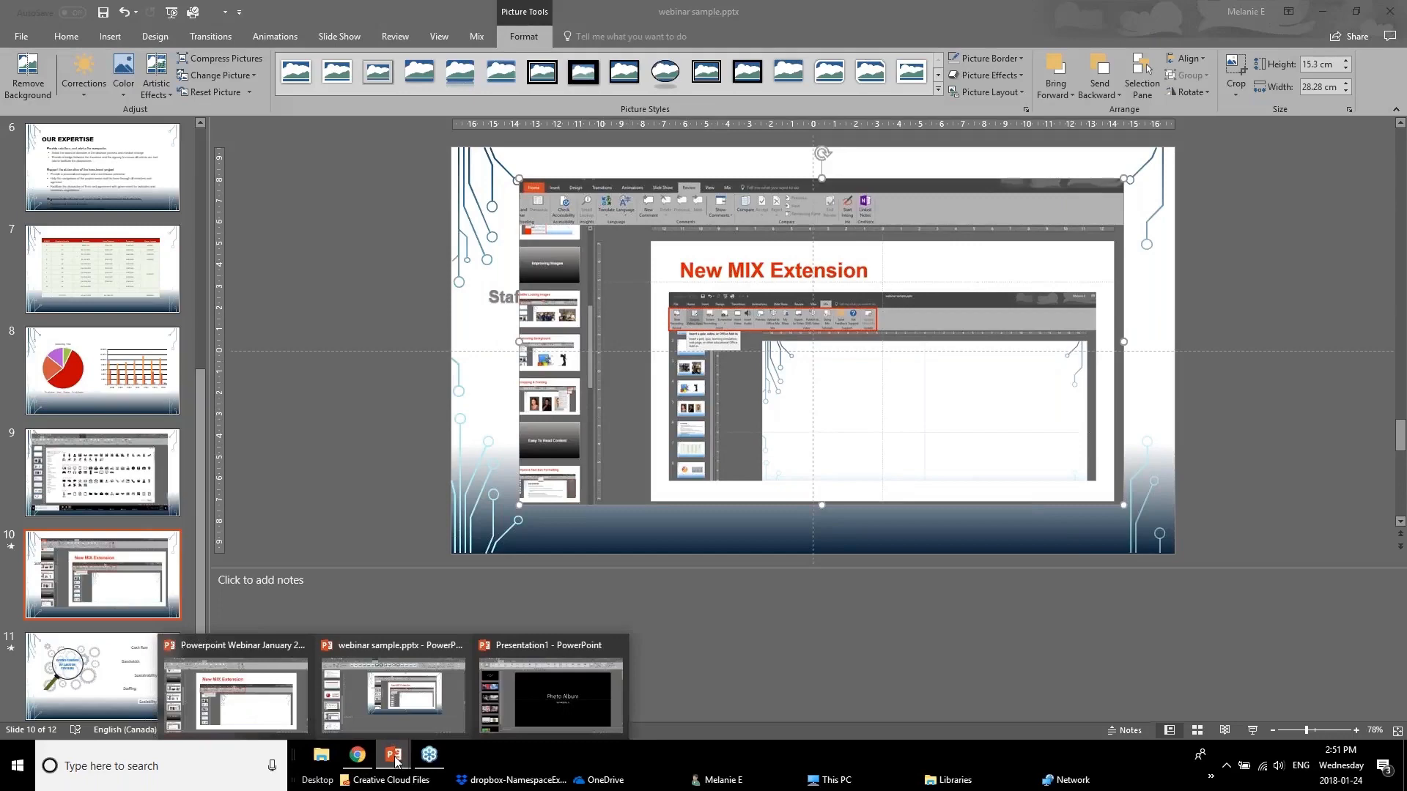
click(258, 687)
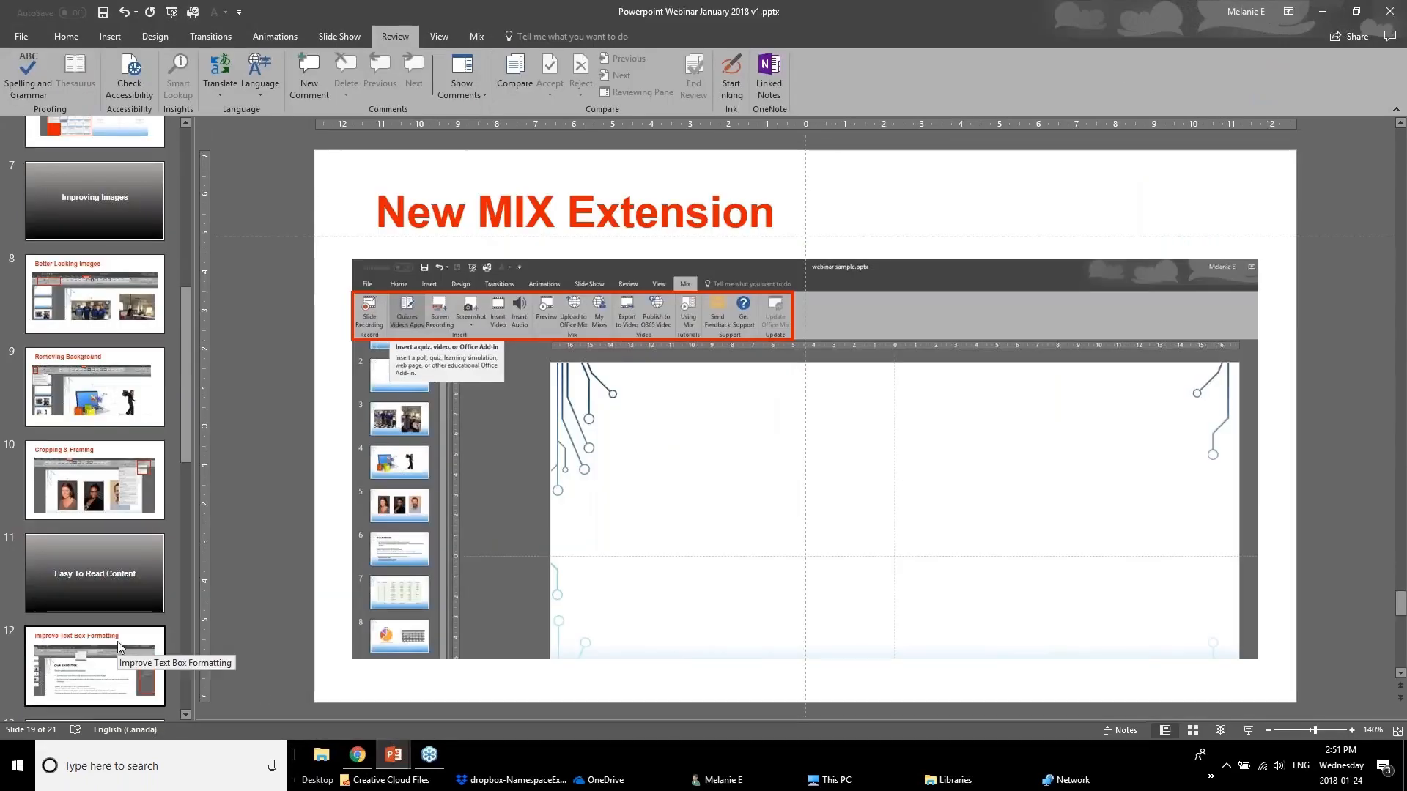
scroll(103, 514, down, 10)
click(98, 564)
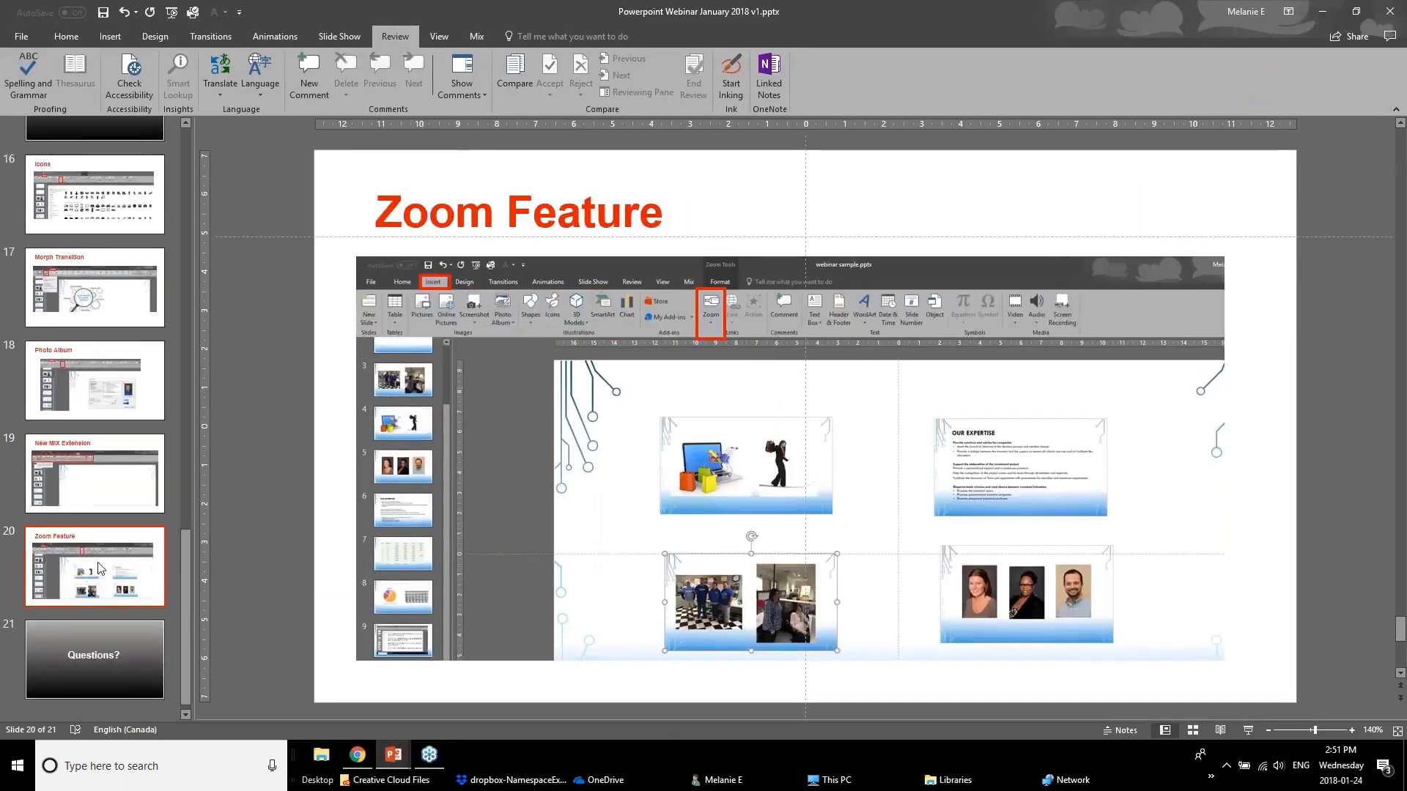